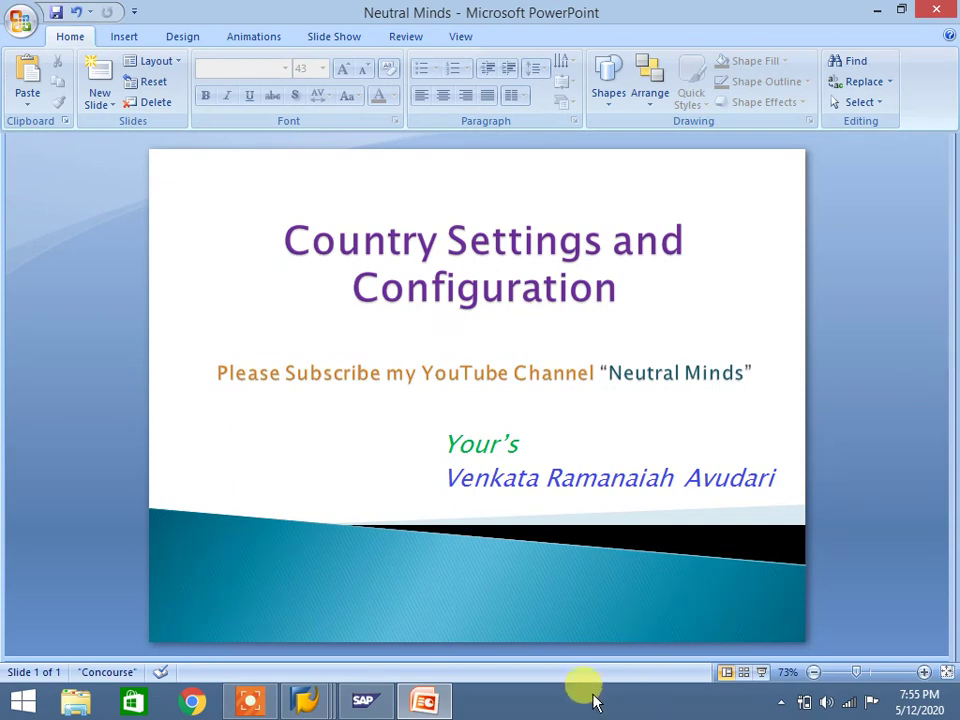
Switch to the SAP Easy Access session, run transaction XD01 and start a customer with account group ZARG AVR GRoup.
left_click(305, 702)
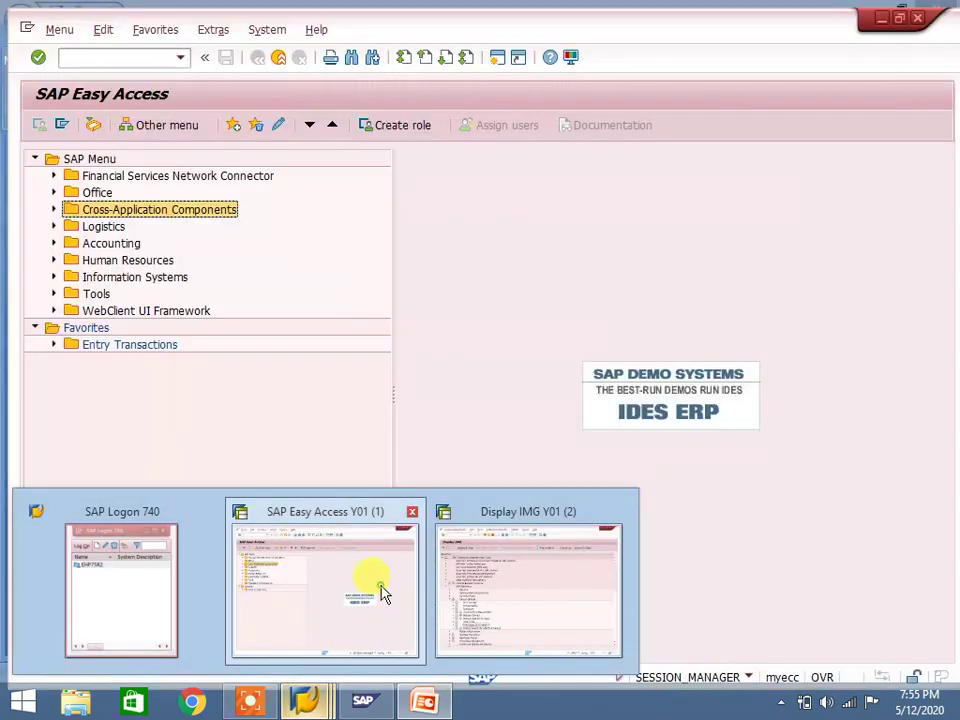
left_click(381, 590)
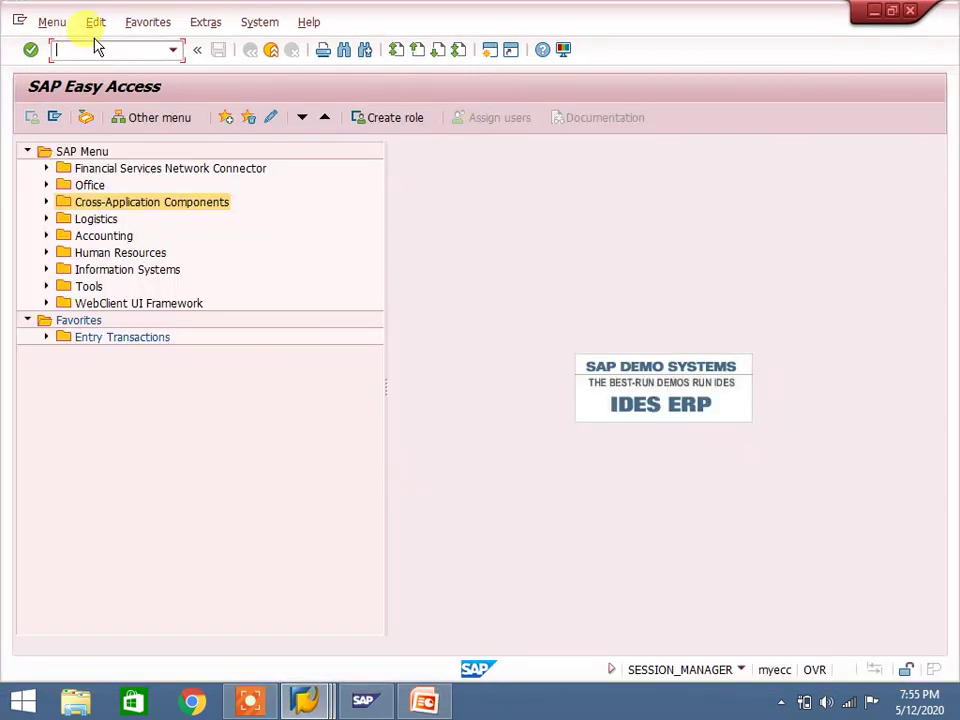
type("xd01")
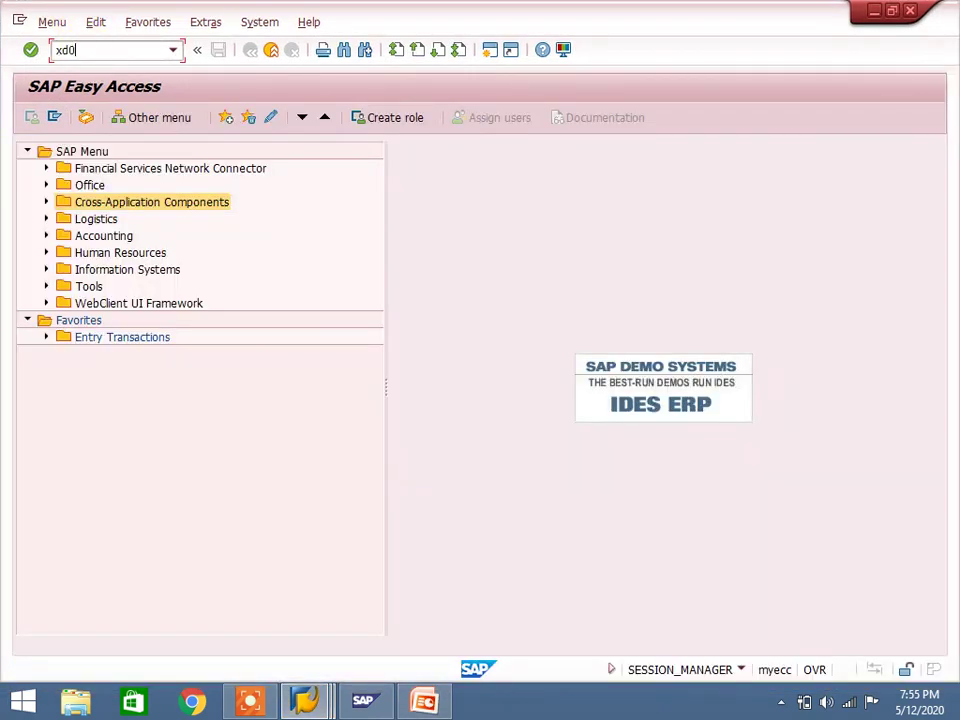
key("Return")
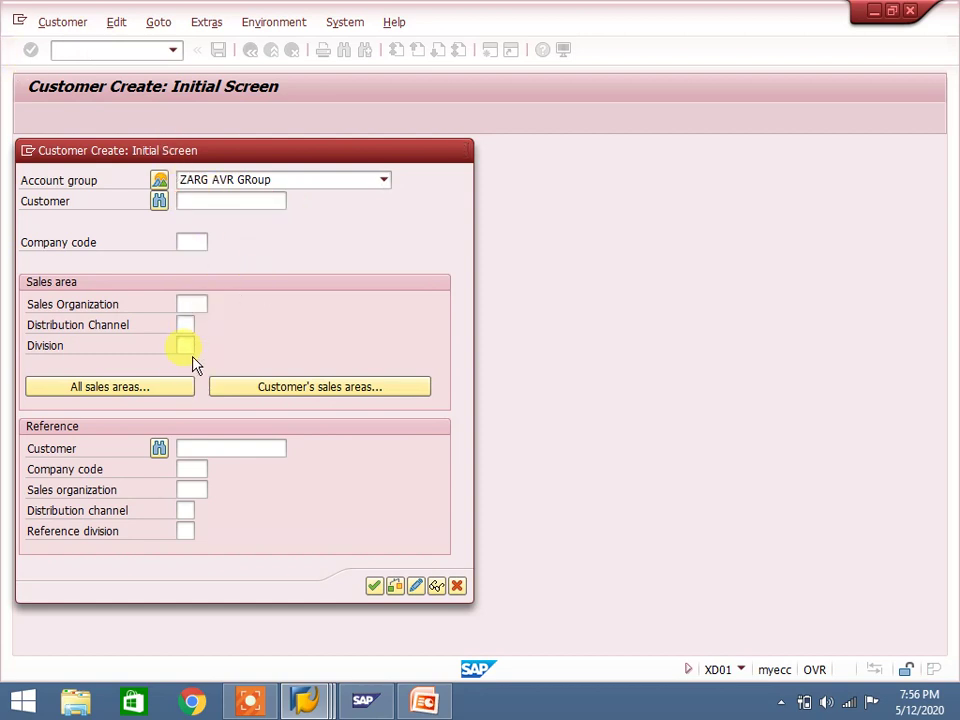
key("Return")
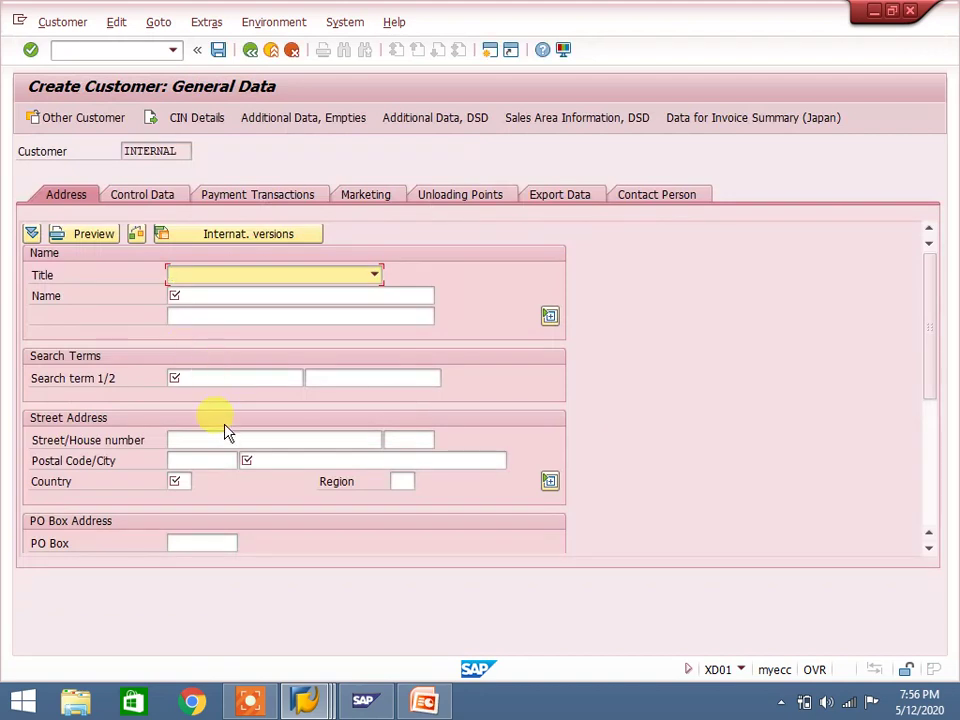
Enter avr as both the name and the first search term in the customer's address data.
left_click(176, 481)
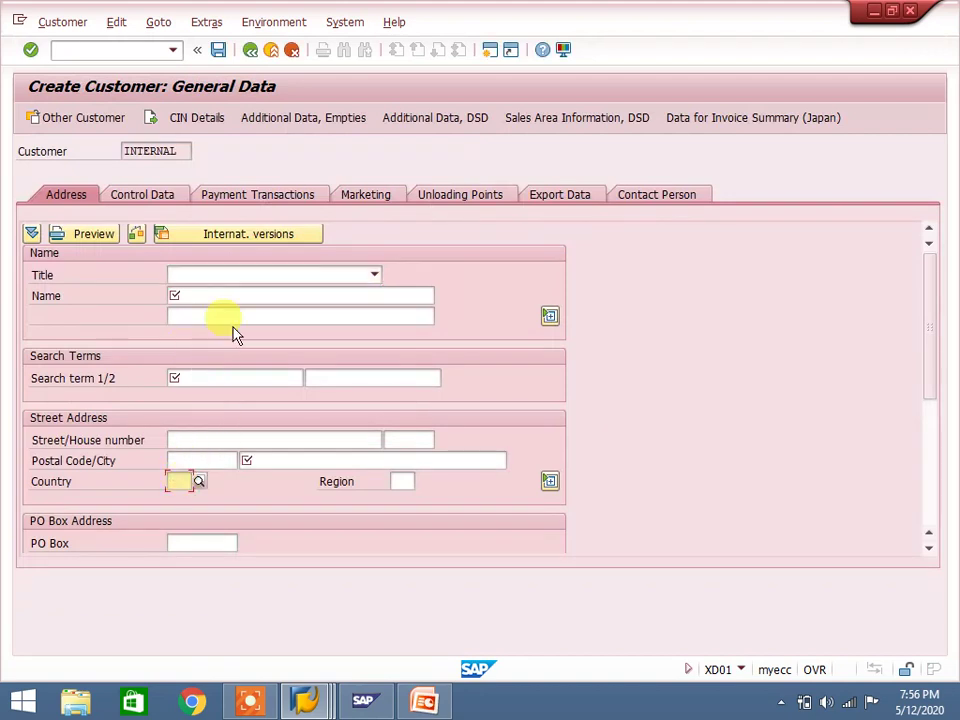
left_click(235, 295)
type("av")
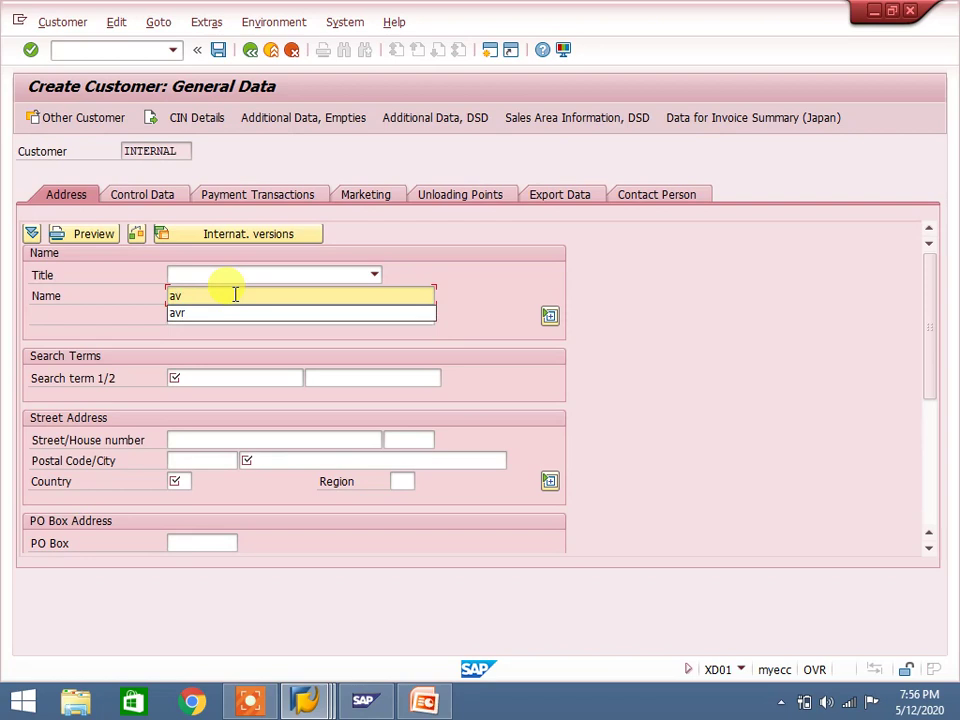
left_click(206, 314)
left_click(191, 386)
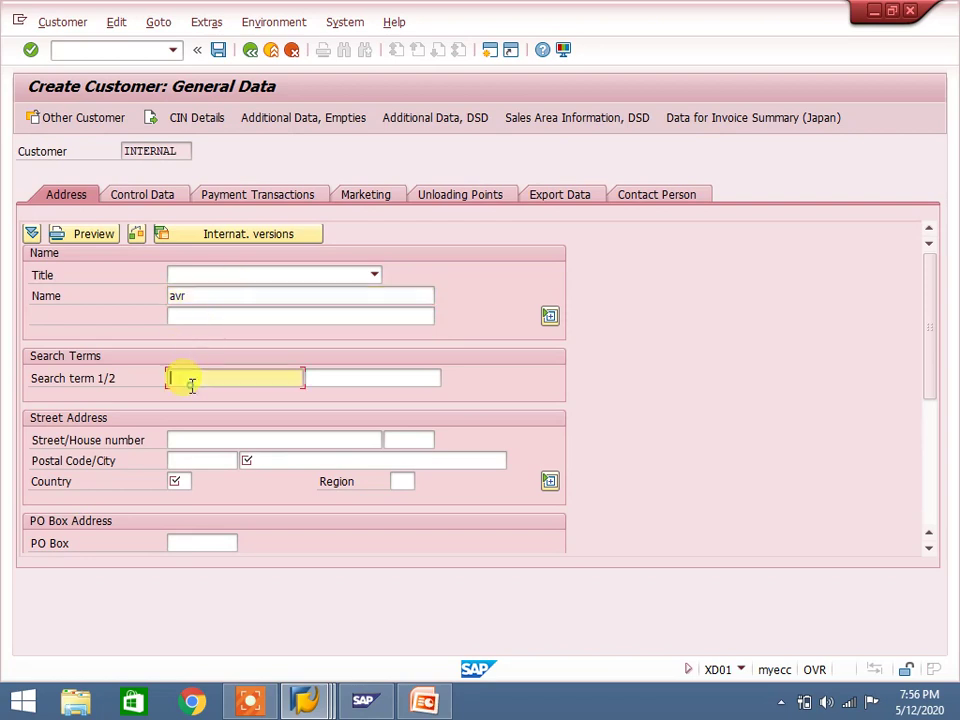
type("avr")
left_click(272, 459)
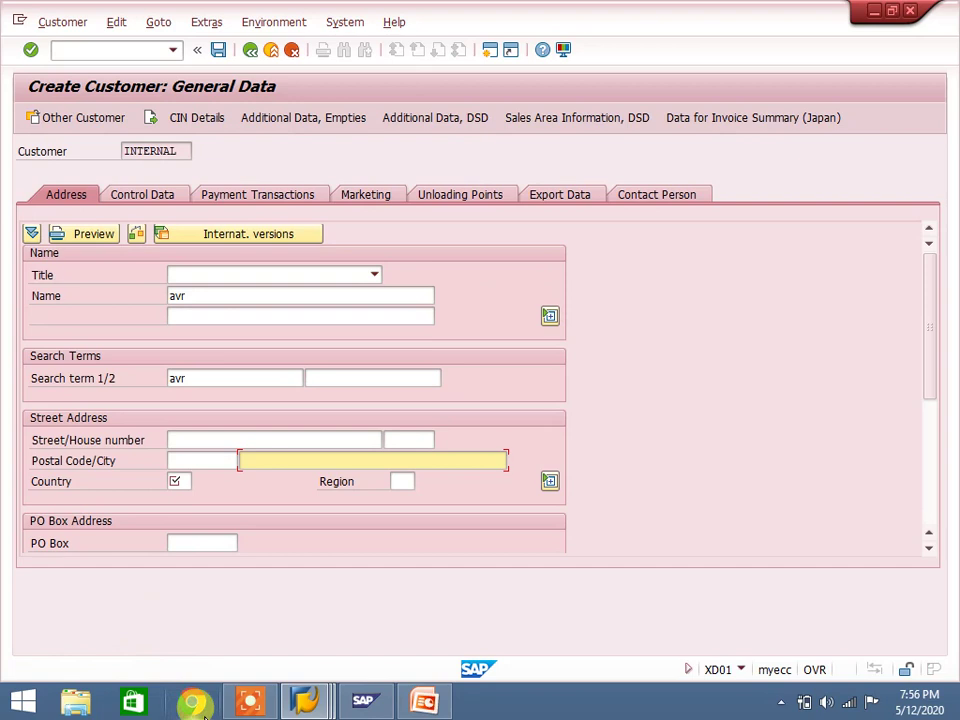
left_click(195, 703)
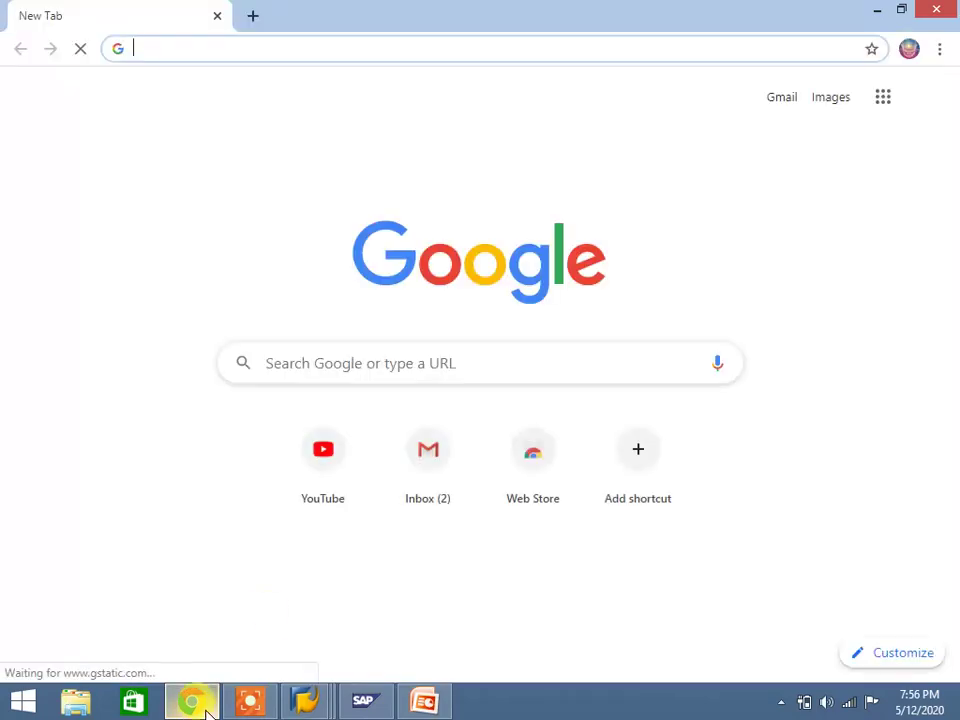
left_click(876, 14)
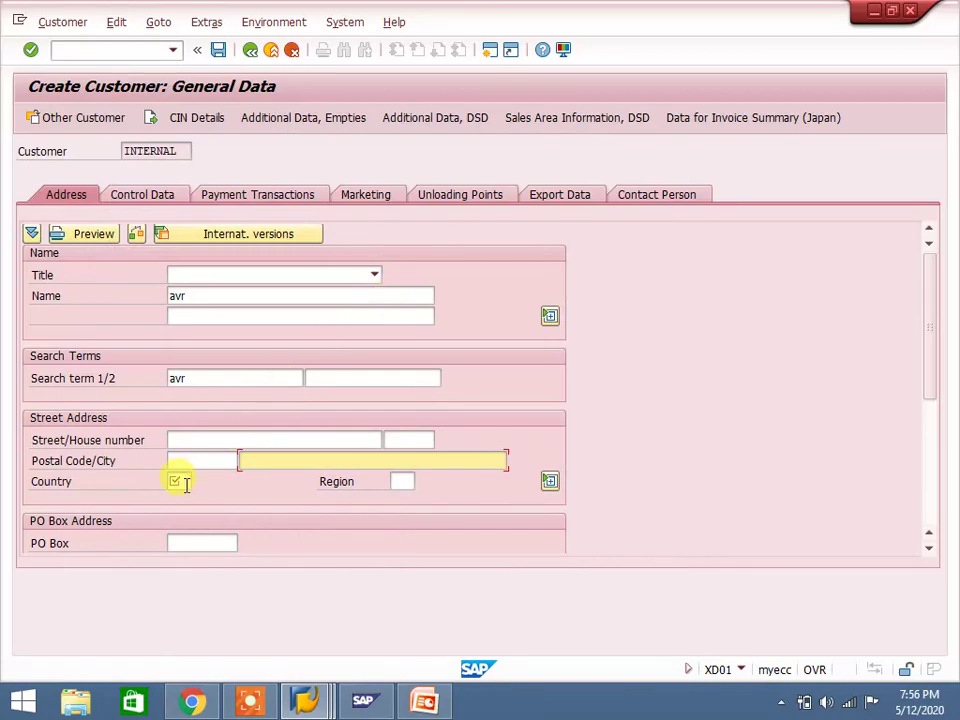
Look through the country keys available for the customer's address, from the A entries to the I–L entries.
left_click(185, 483)
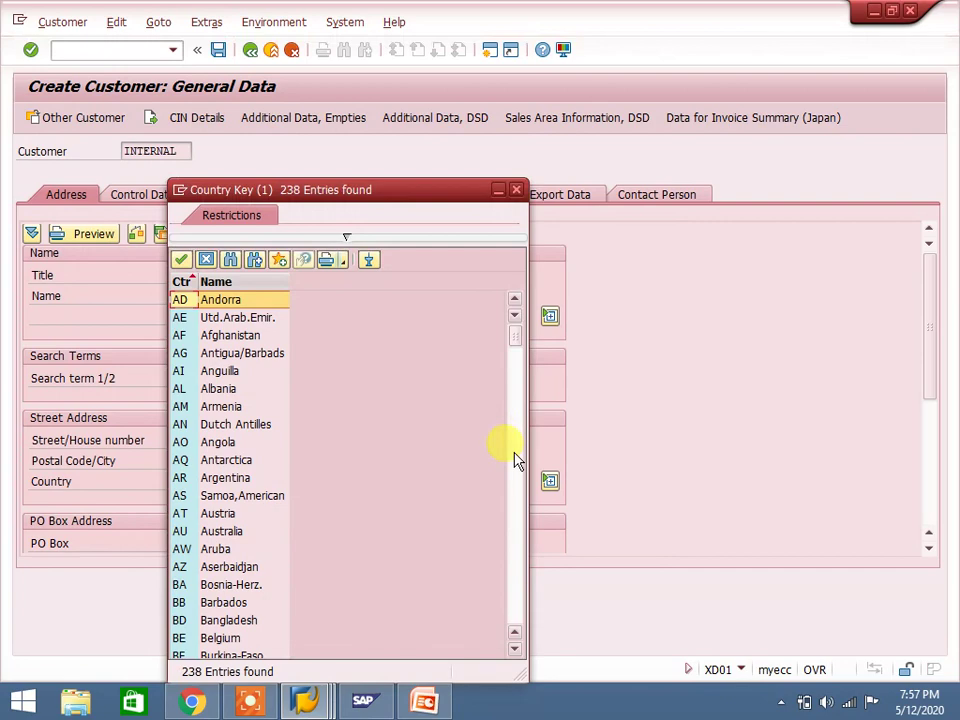
left_click(515, 465)
left_click(515, 467)
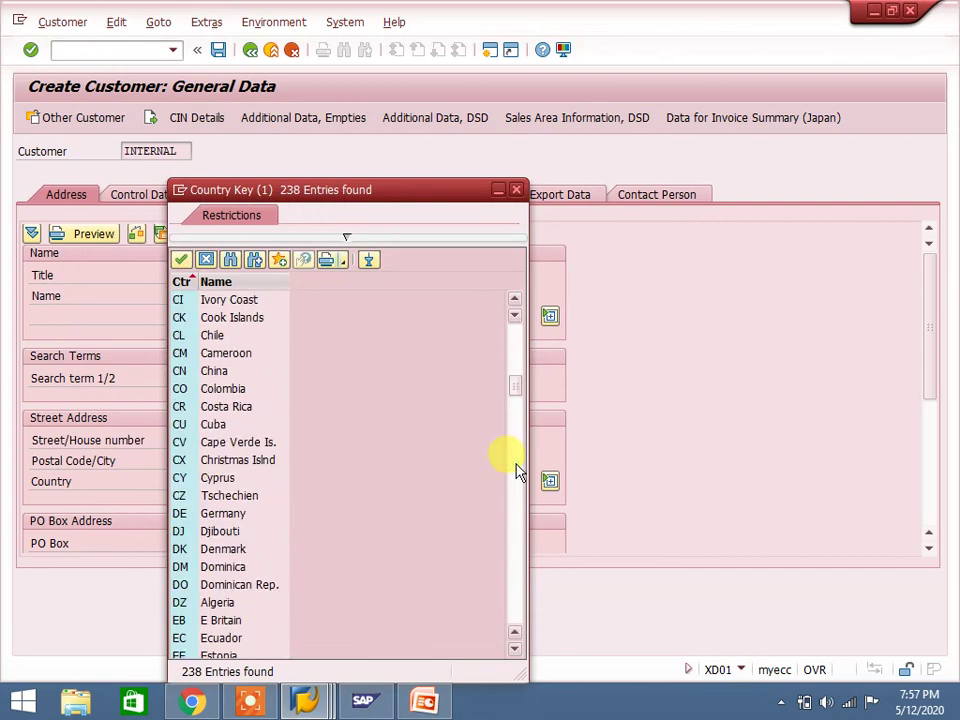
left_click(516, 468)
left_click(515, 462)
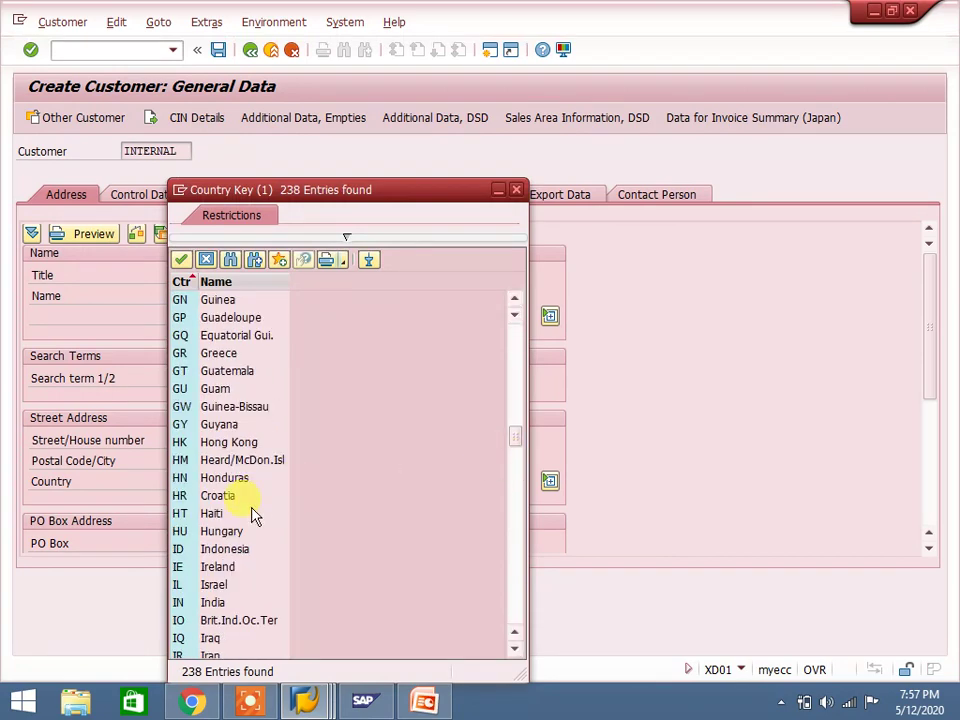
left_click(516, 508)
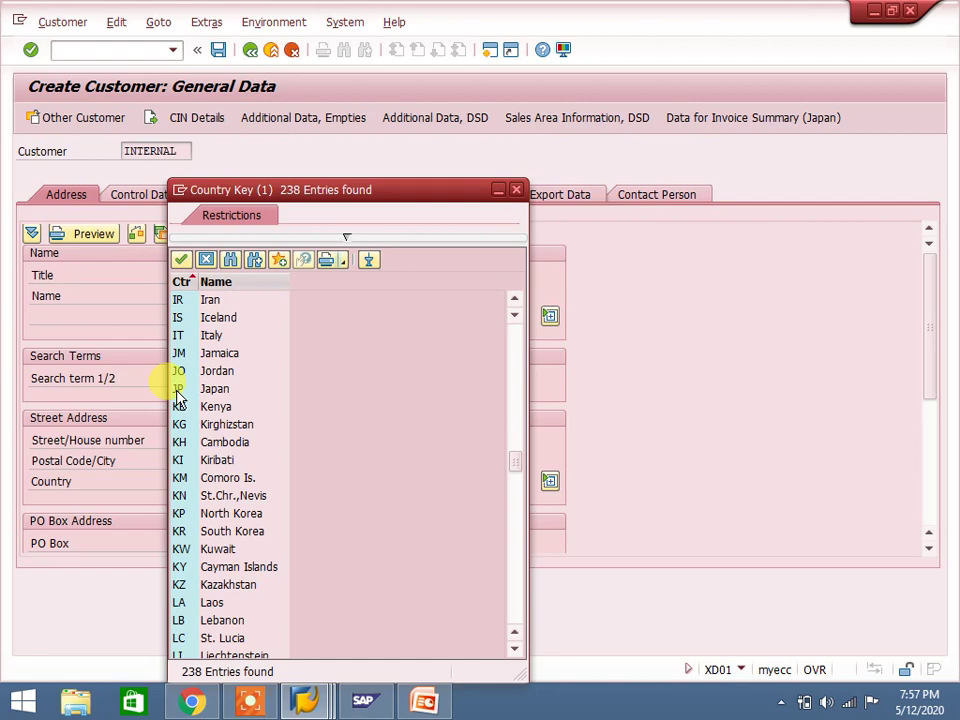
left_click(516, 189)
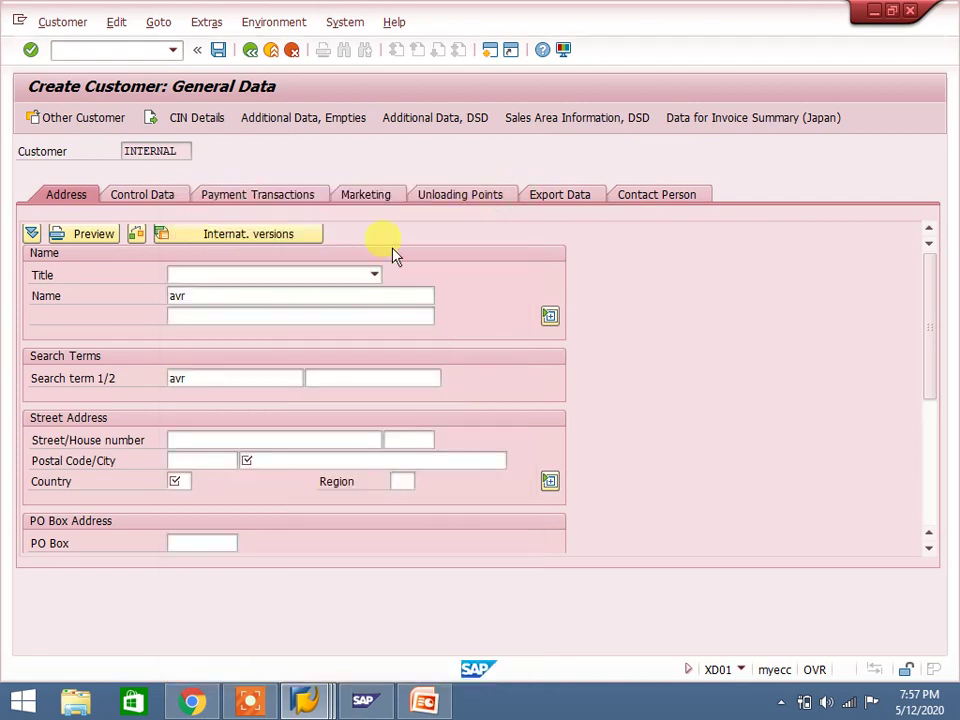
Set the customer's country to IN and the city to Hyderabade.
type("in")
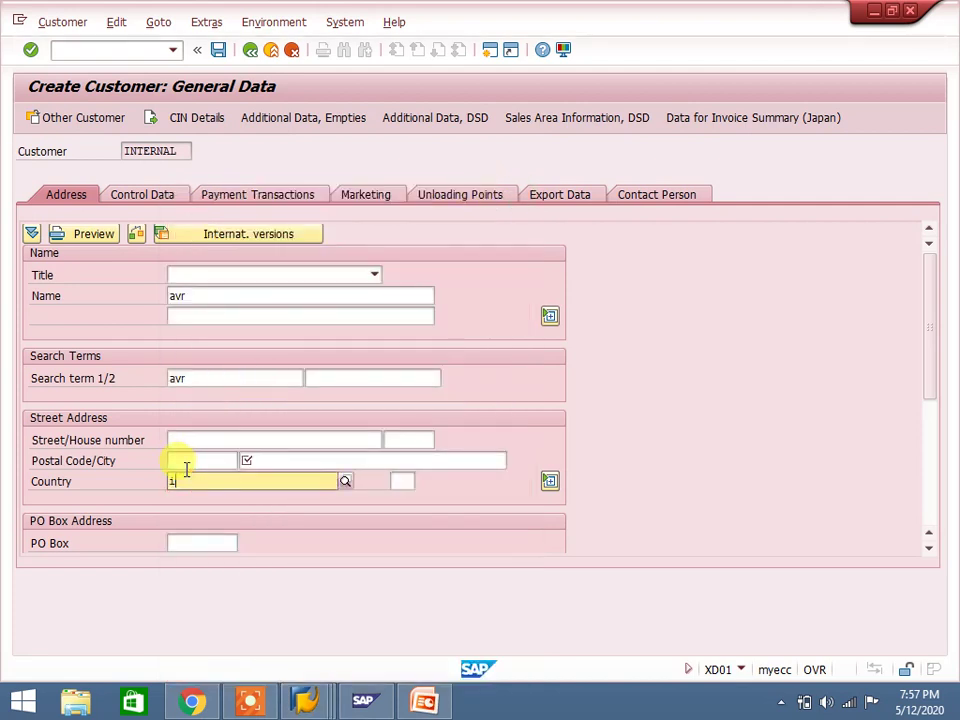
left_click(297, 459)
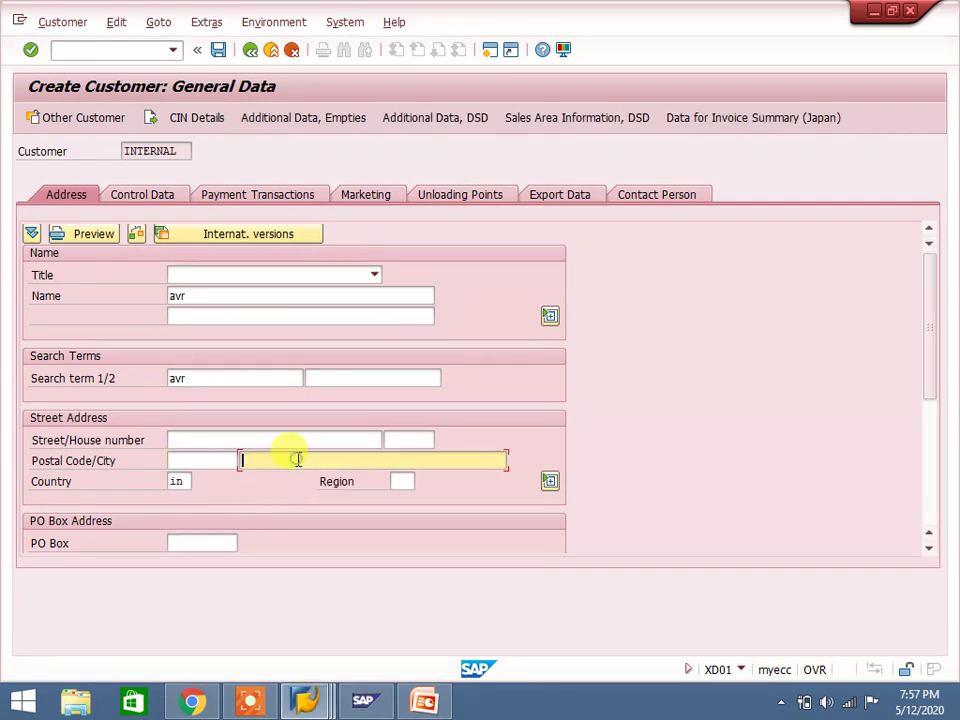
type("hy")
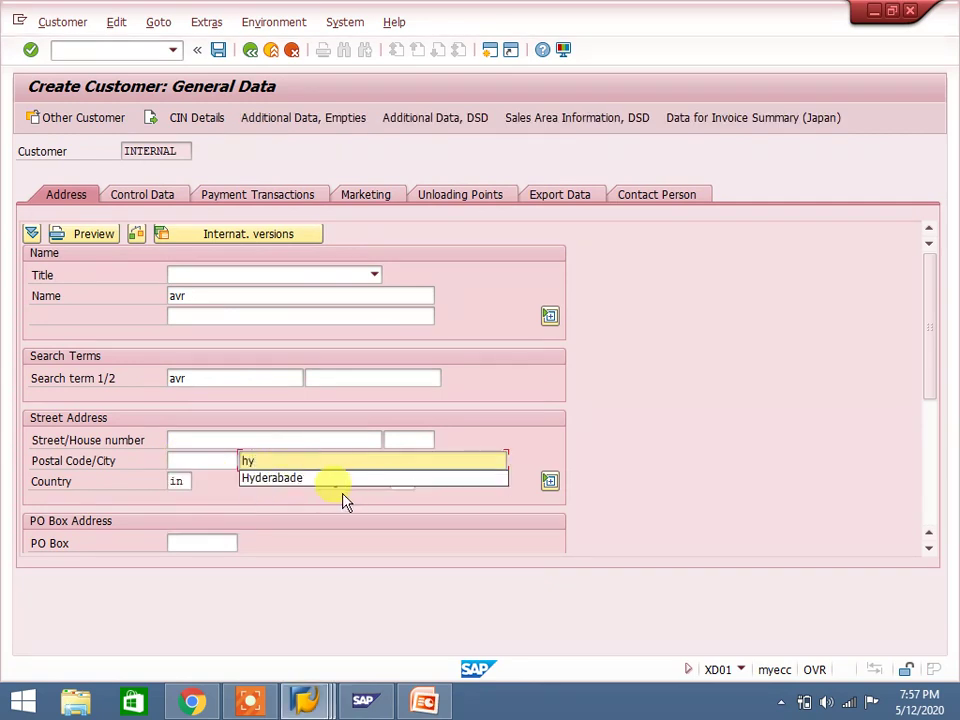
left_click(333, 481)
Examine the list of regions available for country IN, then close it without adopting a region.
left_click(396, 481)
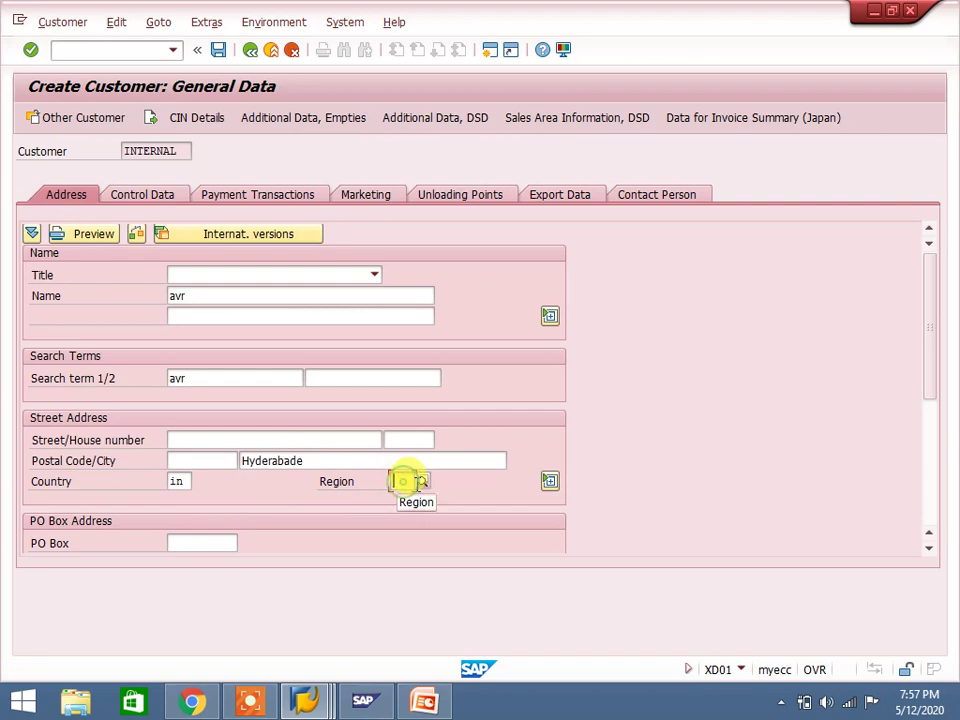
left_click(421, 482)
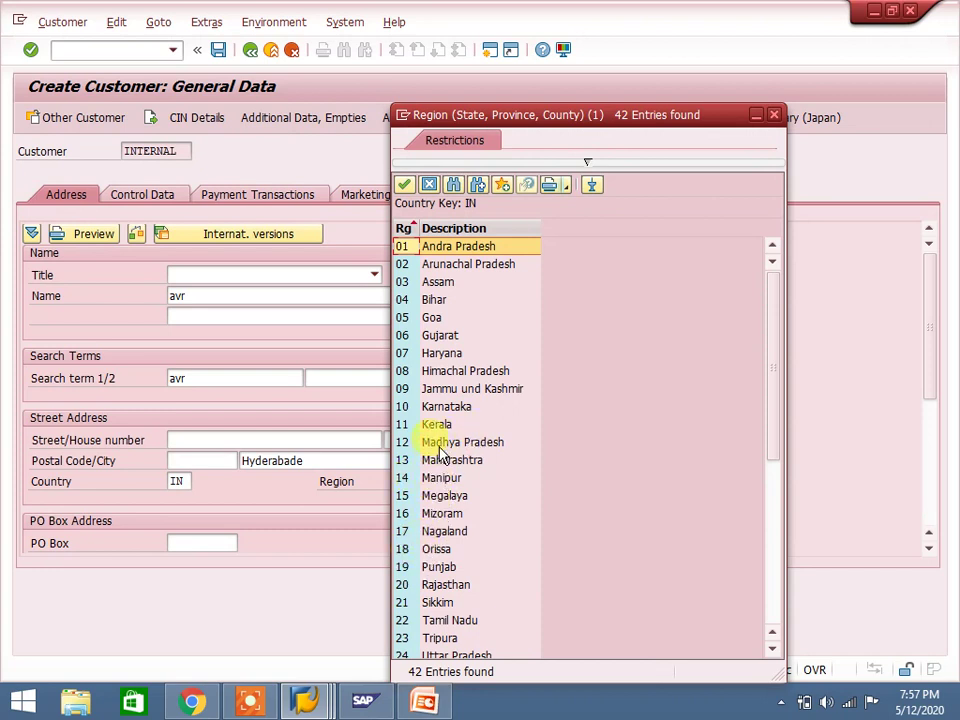
left_click(420, 408)
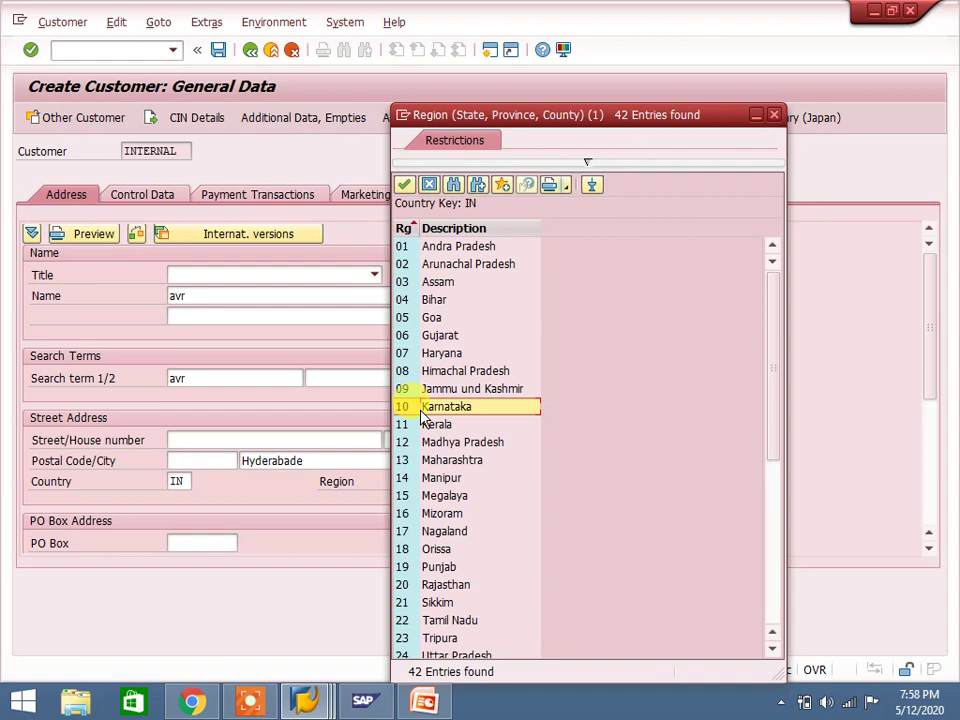
left_click(770, 115)
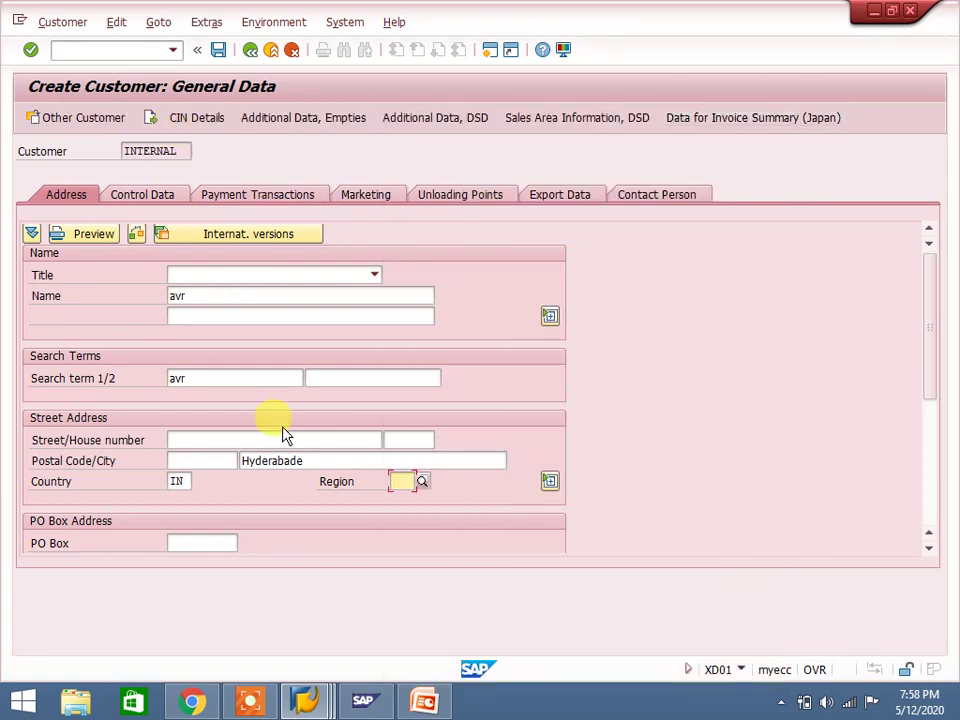
Switch to the Display IMG session and reopen the SAP Reference IMG from the Customizing project screen.
left_click(310, 697)
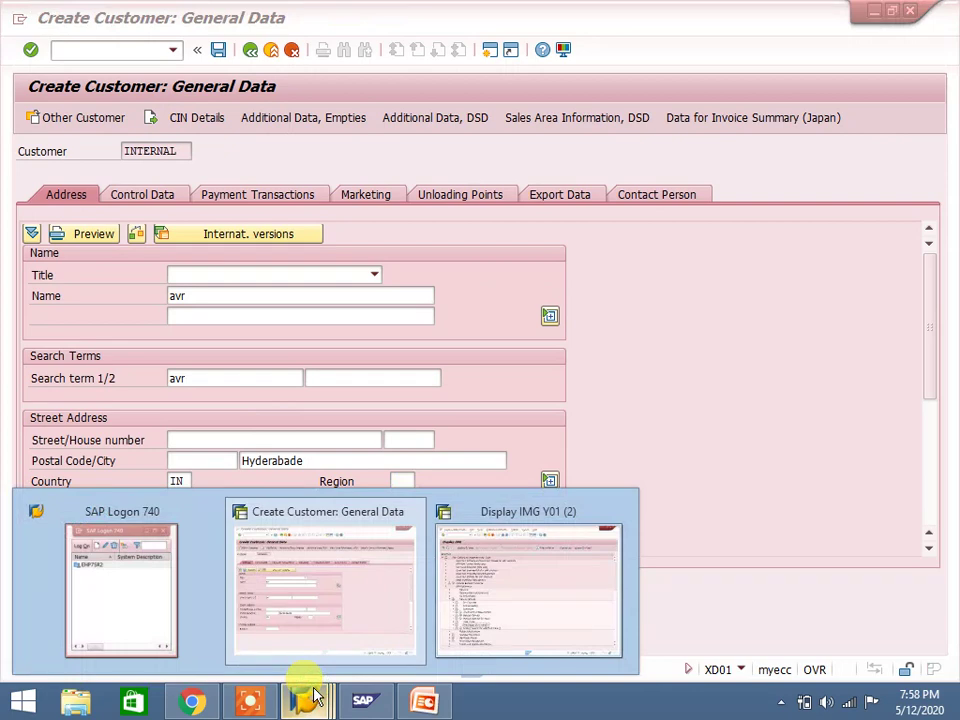
left_click(515, 563)
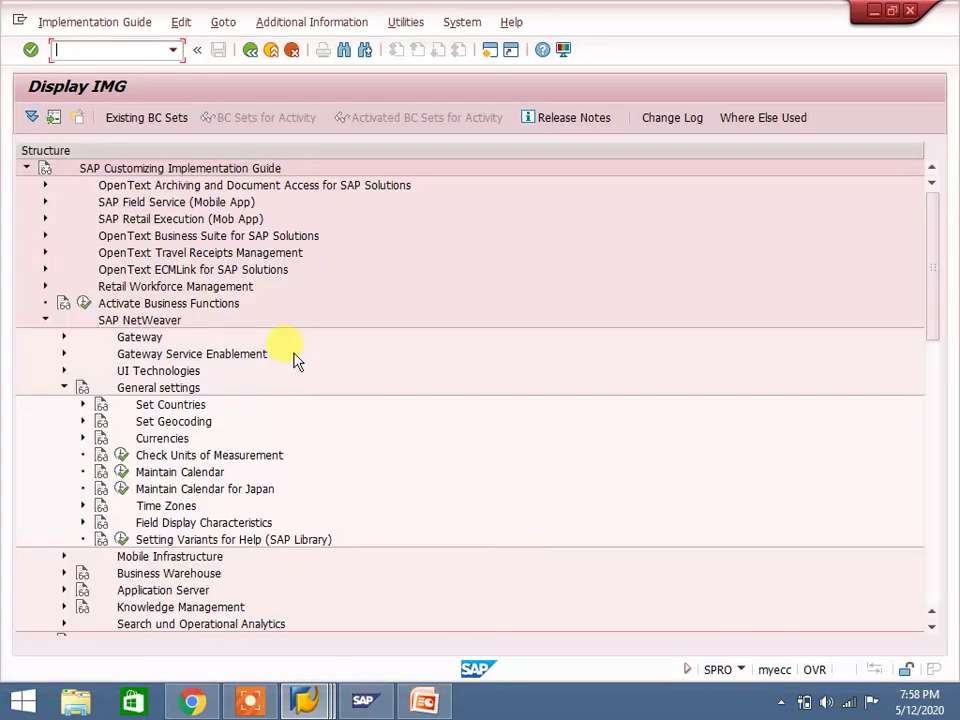
left_click(250, 49)
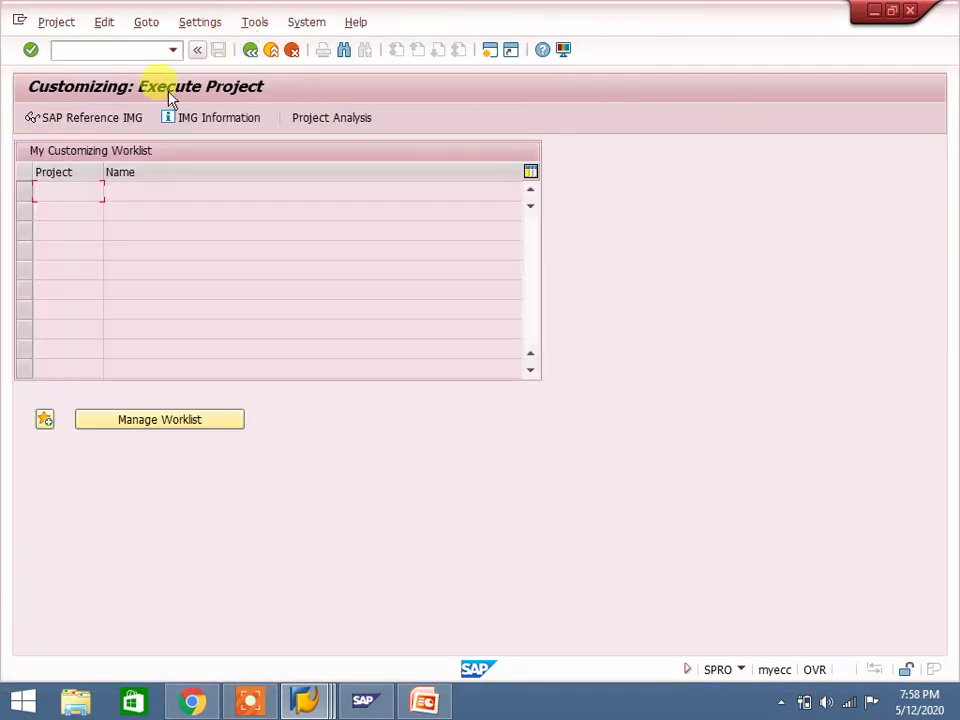
left_click(120, 120)
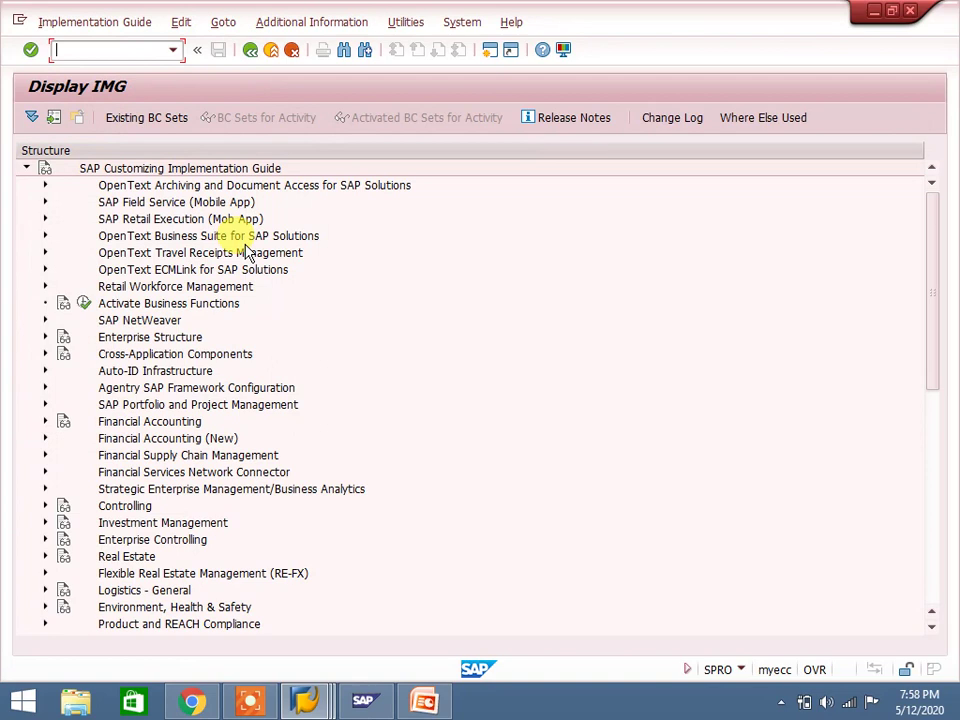
Open Define Countries in mySAP Systems under SAP NetWeaver, General settings, Set Countries.
left_click(44, 320)
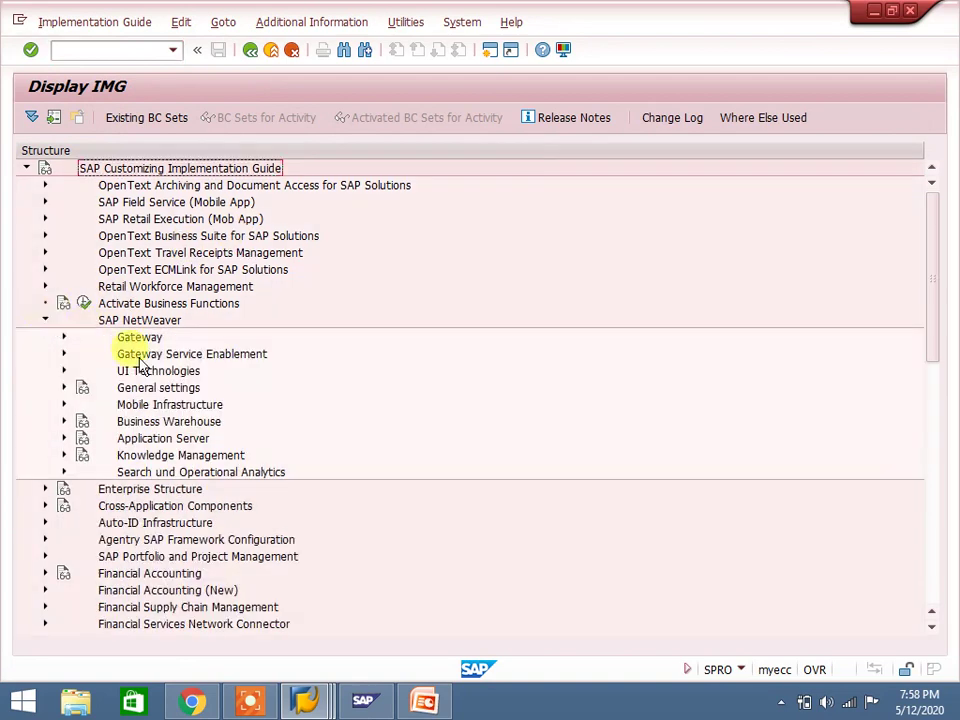
left_click(64, 388)
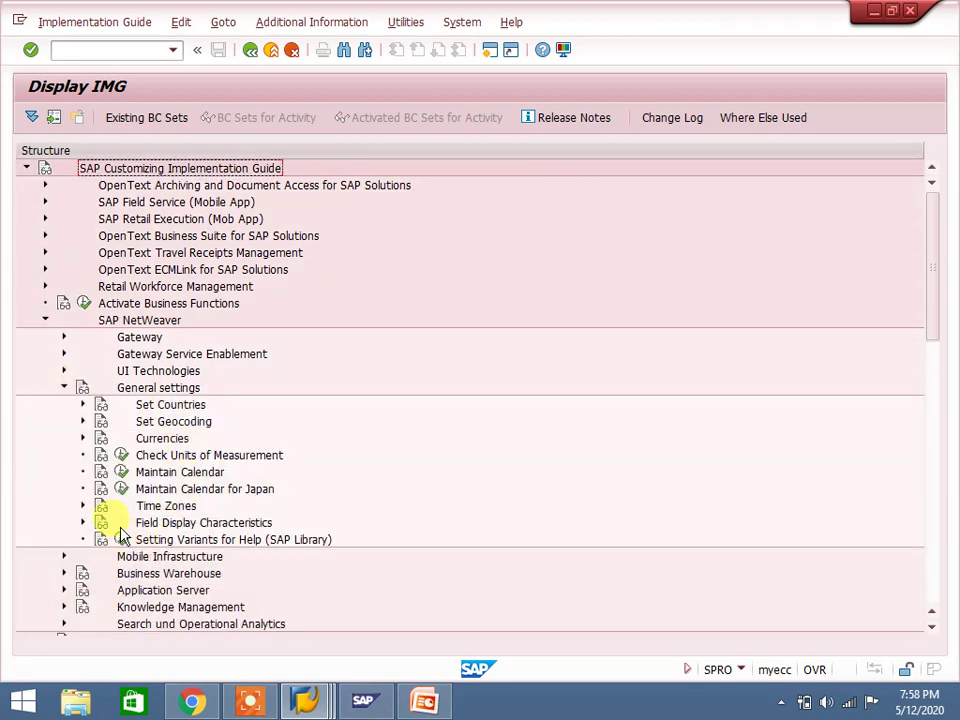
left_click(83, 405)
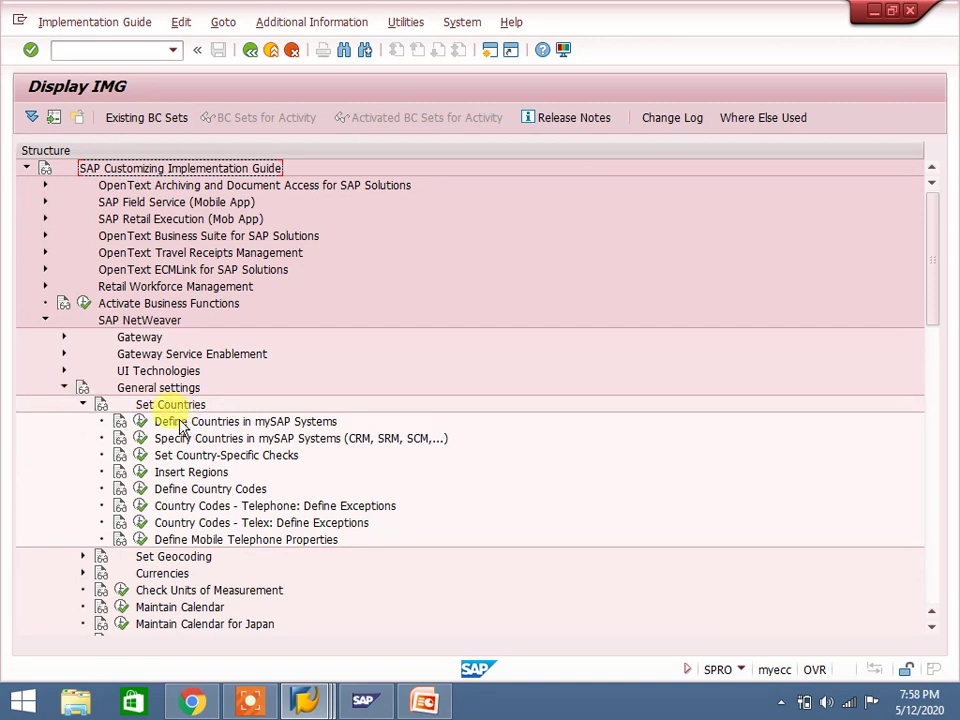
left_click(140, 423)
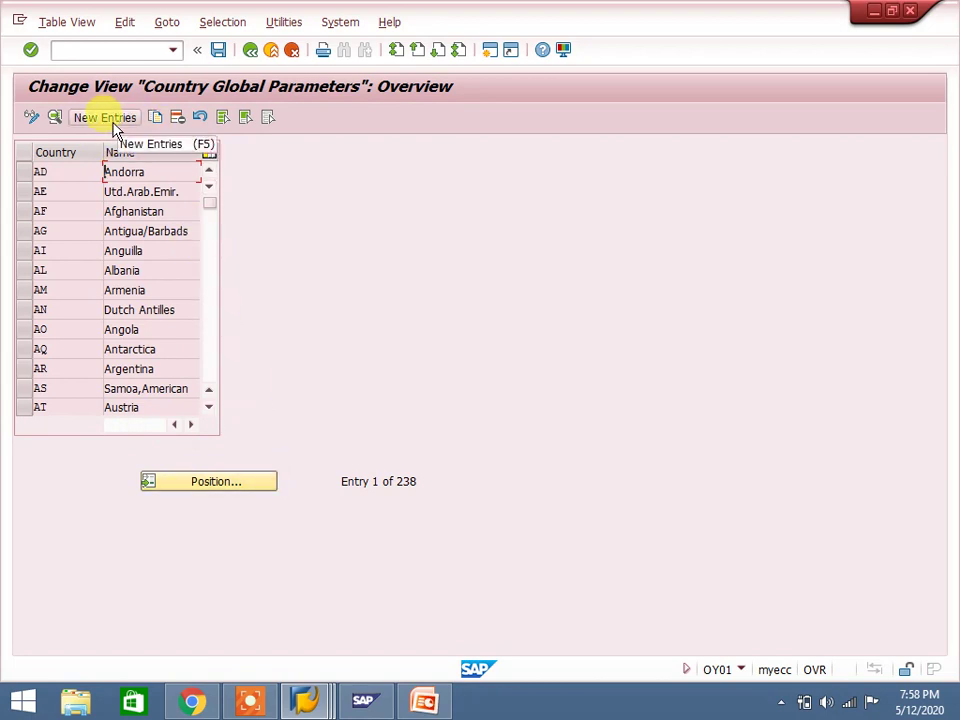
Find country GB in the Country Global Parameters list and start a copy of the Great Britain entry.
left_click(212, 270)
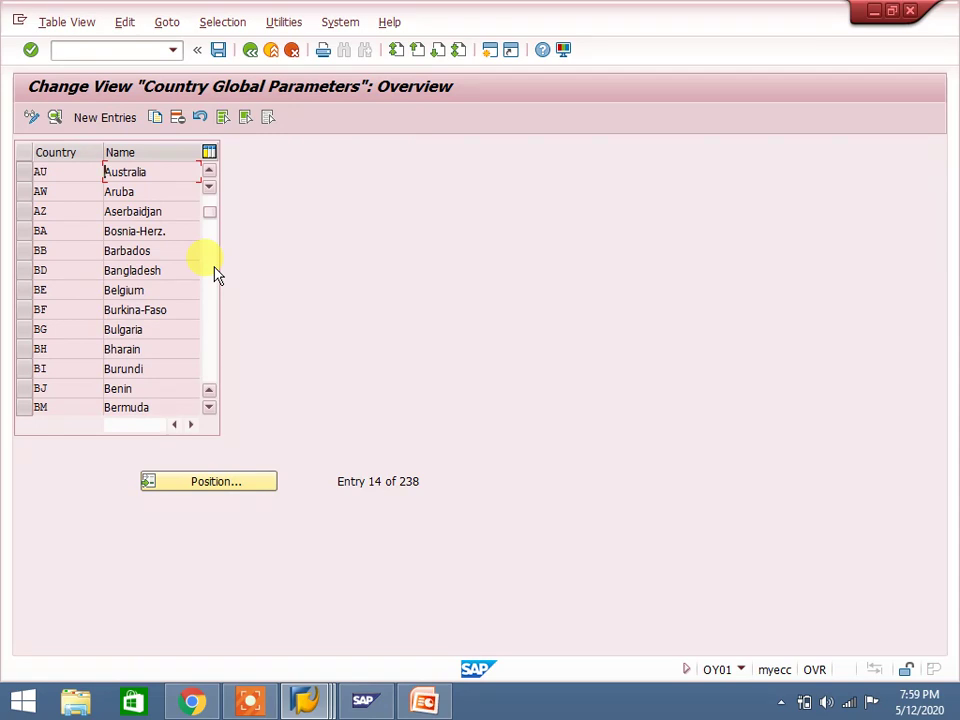
left_click(218, 488)
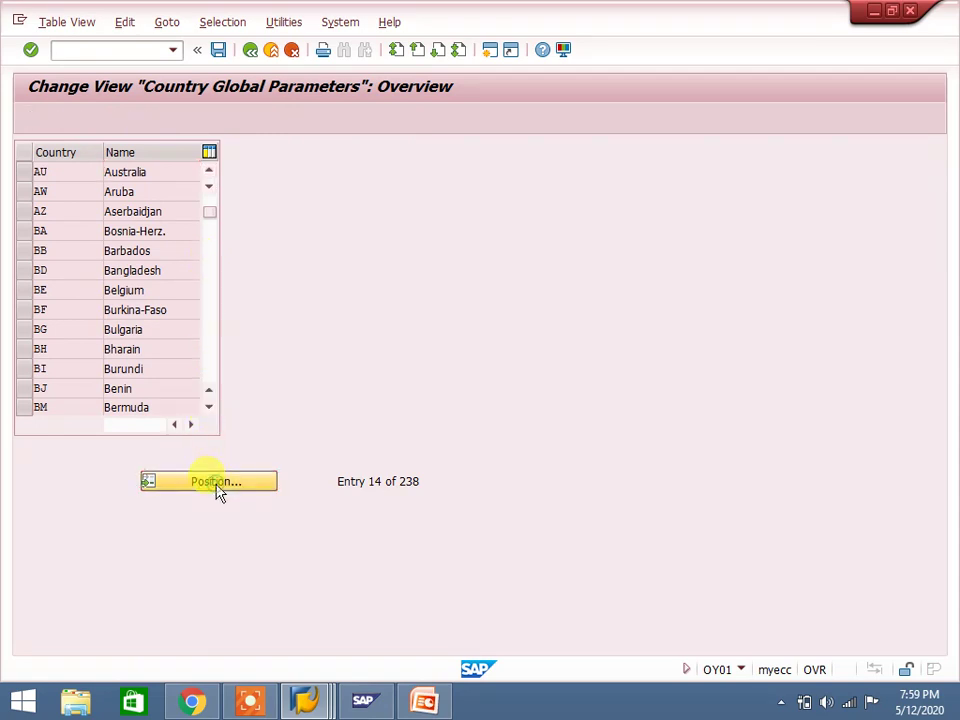
type("gb")
key("Return")
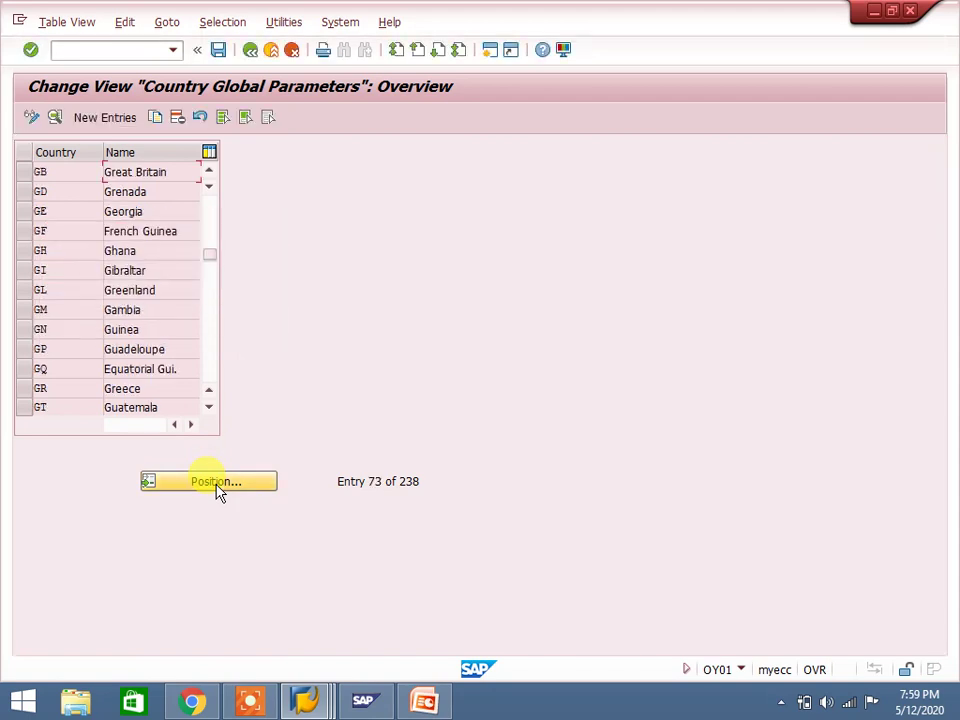
left_click(22, 174)
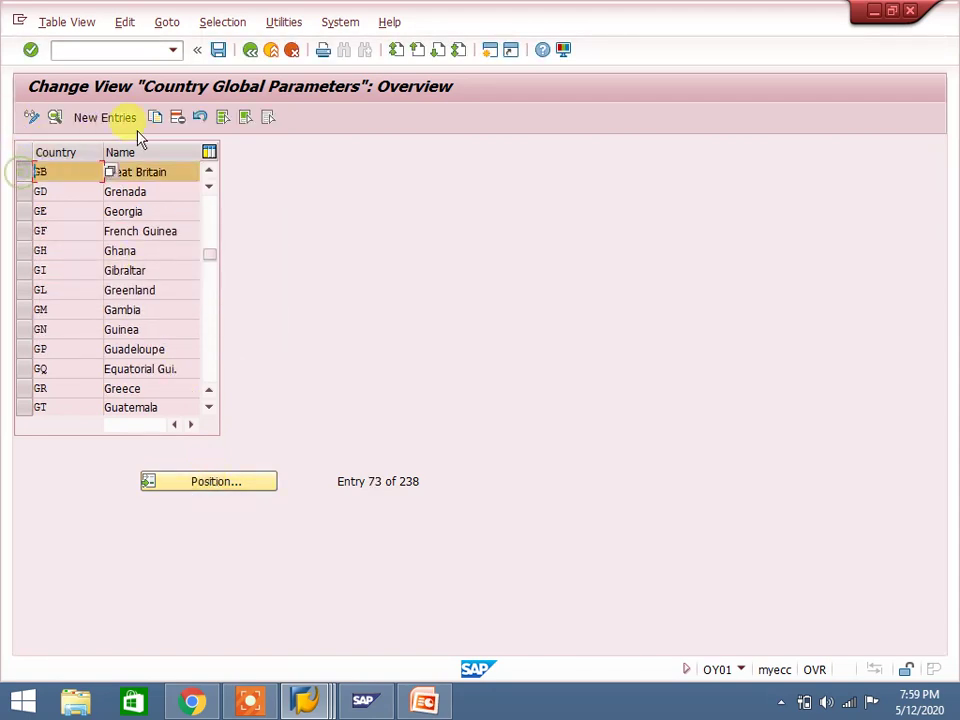
left_click(155, 118)
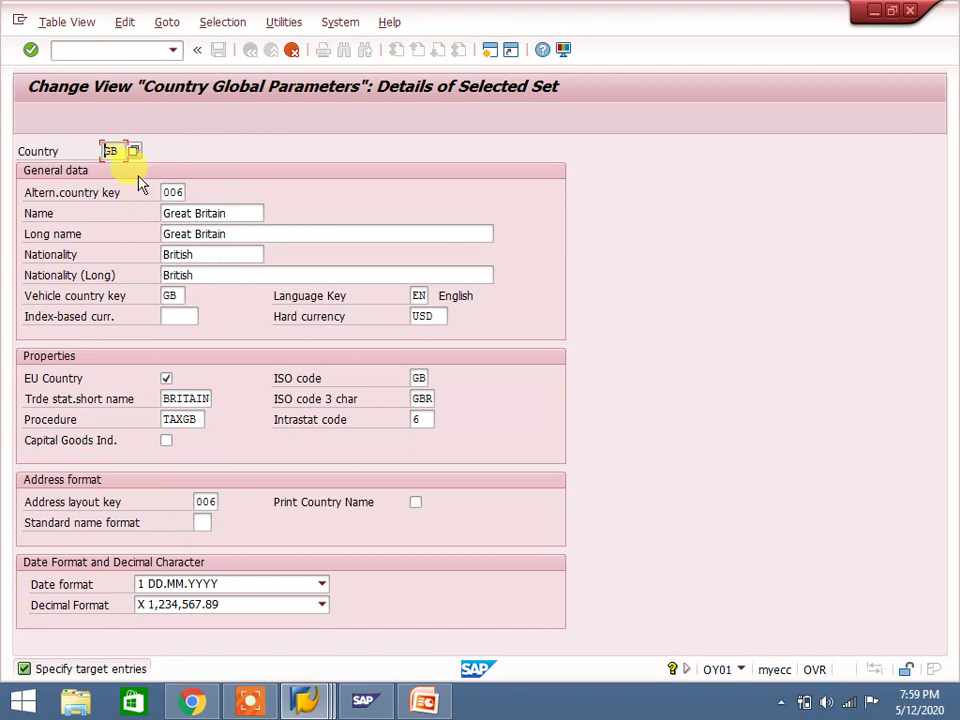
Set the copied entry's country key to JE and its name to Jersey Heritage.
key("Delete")
key("Delete")
type("JE")
left_click(231, 213)
key("BackSpace")
key("BackSpace")
key("BackSpace")
key("BackSpace")
key("BackSpace")
key("BackSpace")
key("BackSpace")
key("BackSpace")
key("BackSpace")
key("BackSpace")
key("BackSpace")
key("BackSpace")
type("Jers")
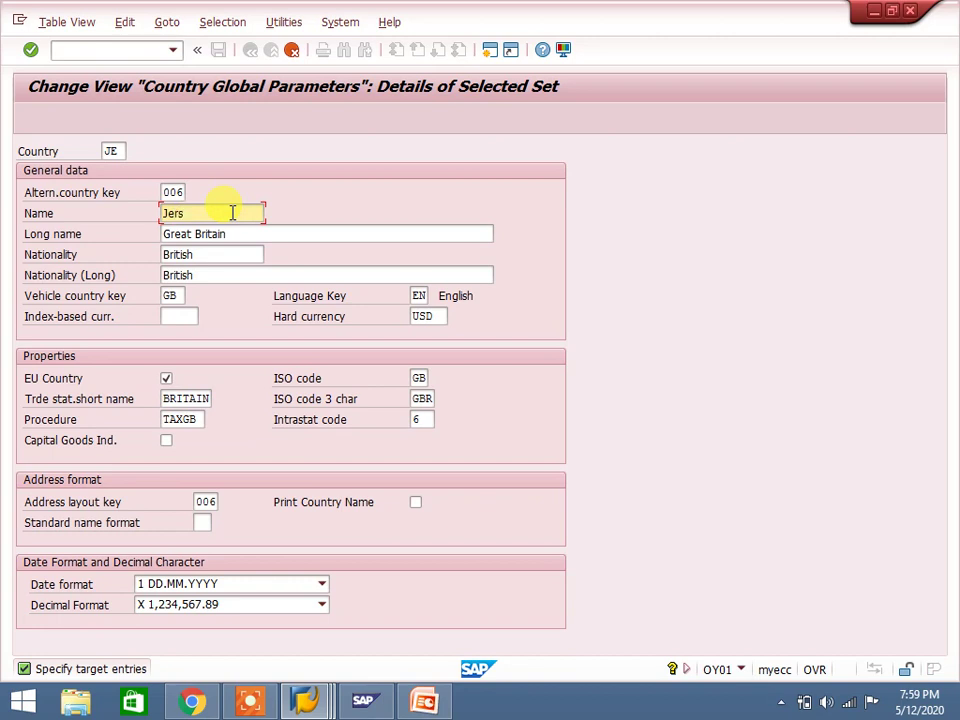
type("ey Heritage")
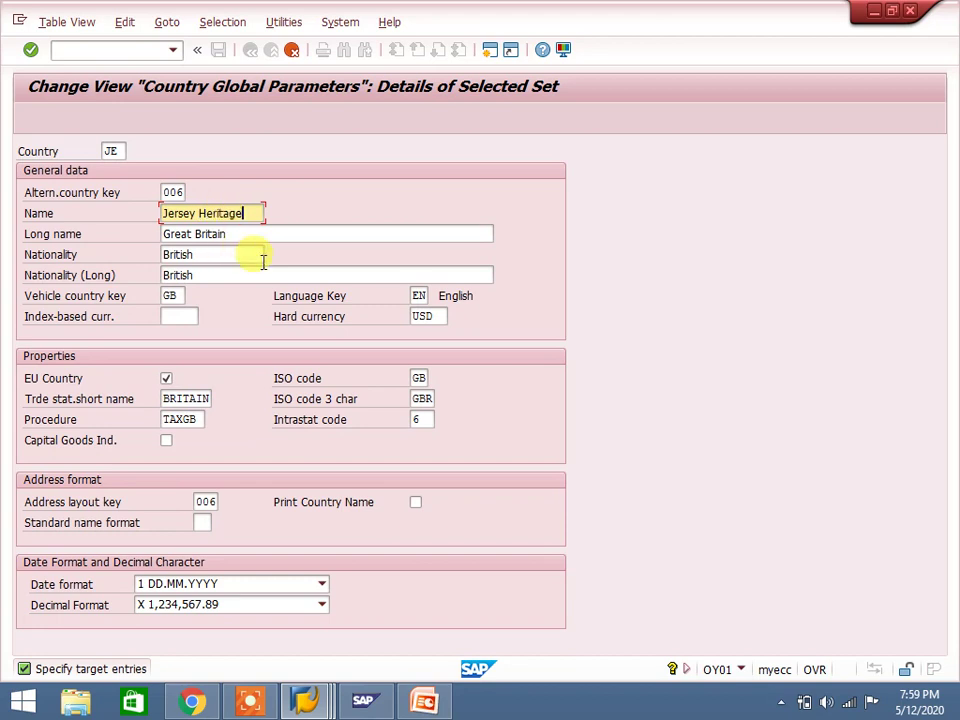
Replace the long name with a copy of the short name, Jersey Heritage.
left_click_drag(250, 213, 160, 215)
key("ctrl+c")
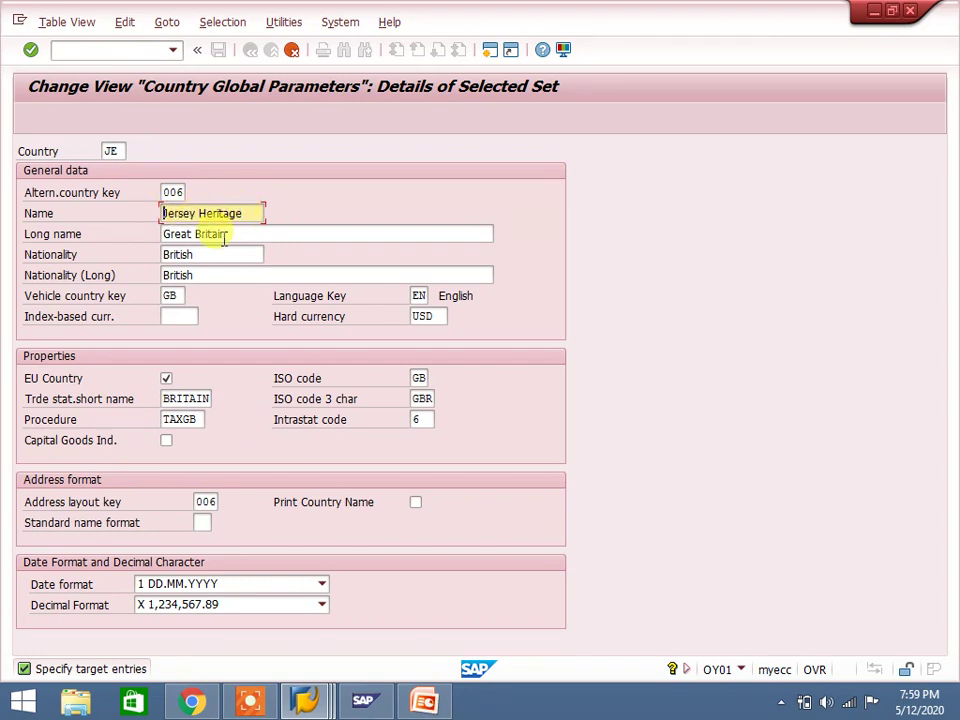
left_click(240, 234)
key("BackSpace")
key("BackSpace")
key("BackSpace")
key("BackSpace")
key("BackSpace")
key("BackSpace")
key("BackSpace")
key("BackSpace")
key("BackSpace")
key("BackSpace")
key("BackSpace")
key("BackSpace")
key("BackSpace")
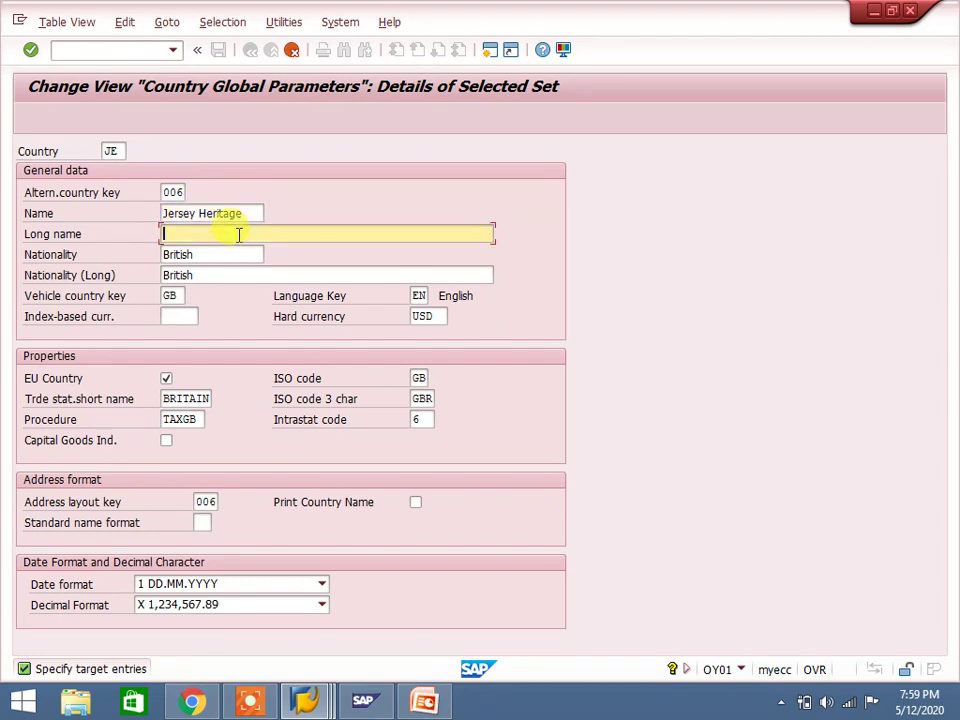
key("ctrl+v")
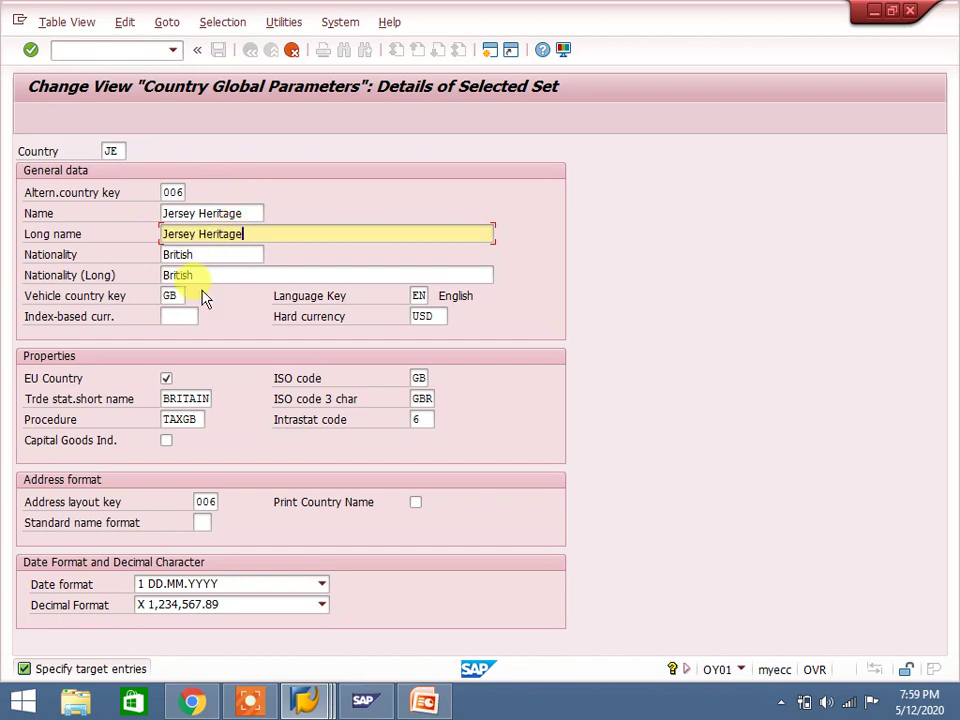
Confirm the copied JE entry, save it to the proposed customizing request, and return to the Implementation Guide.
left_click(175, 294)
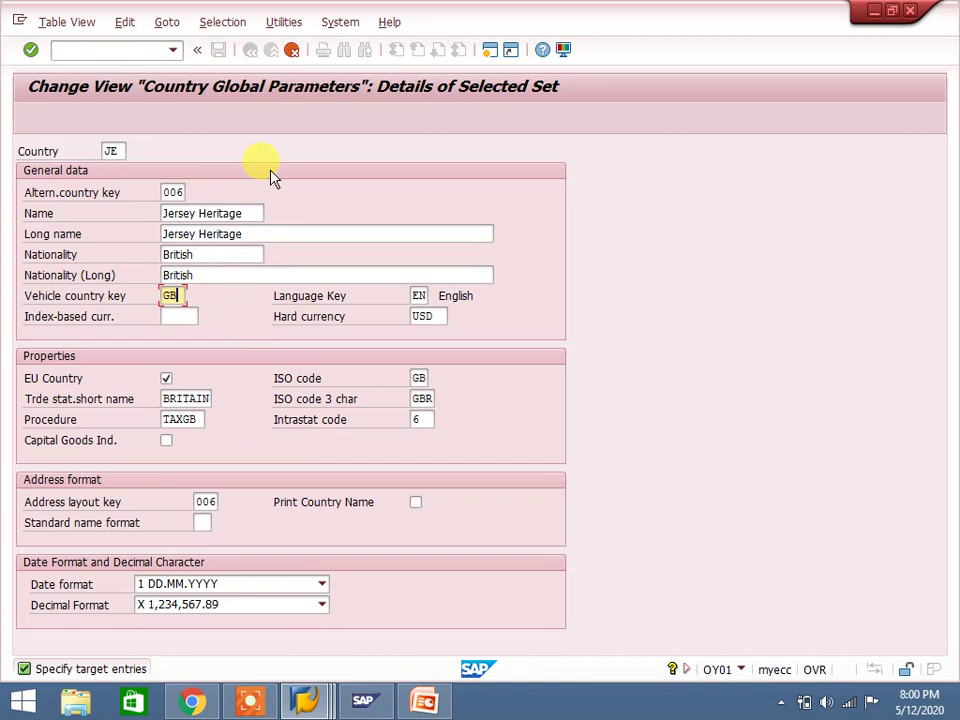
key("Return")
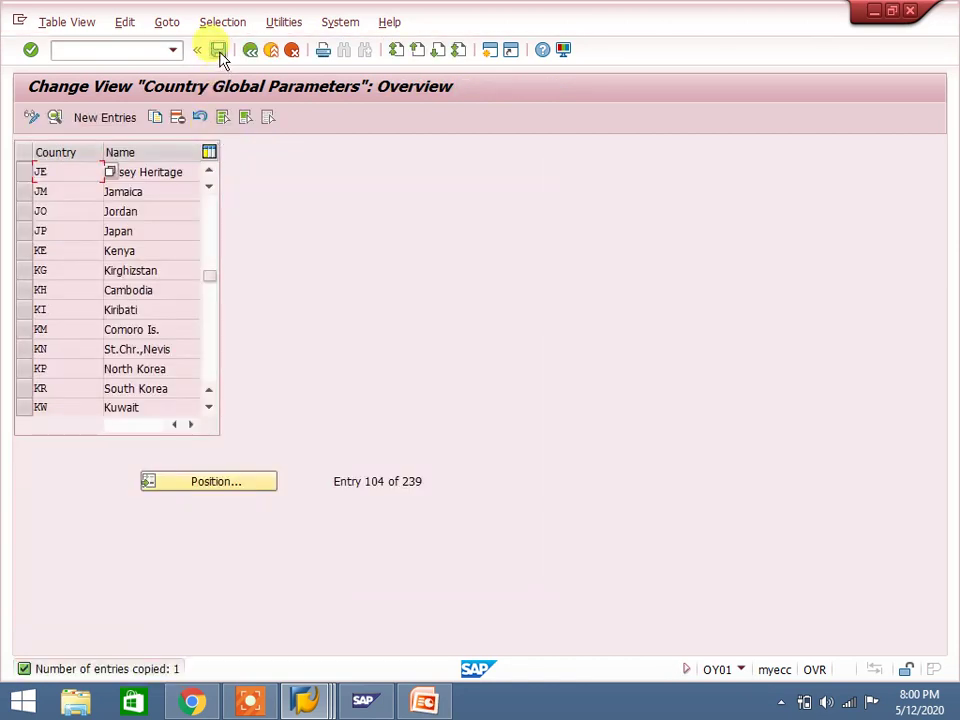
left_click(218, 49)
left_click(274, 320)
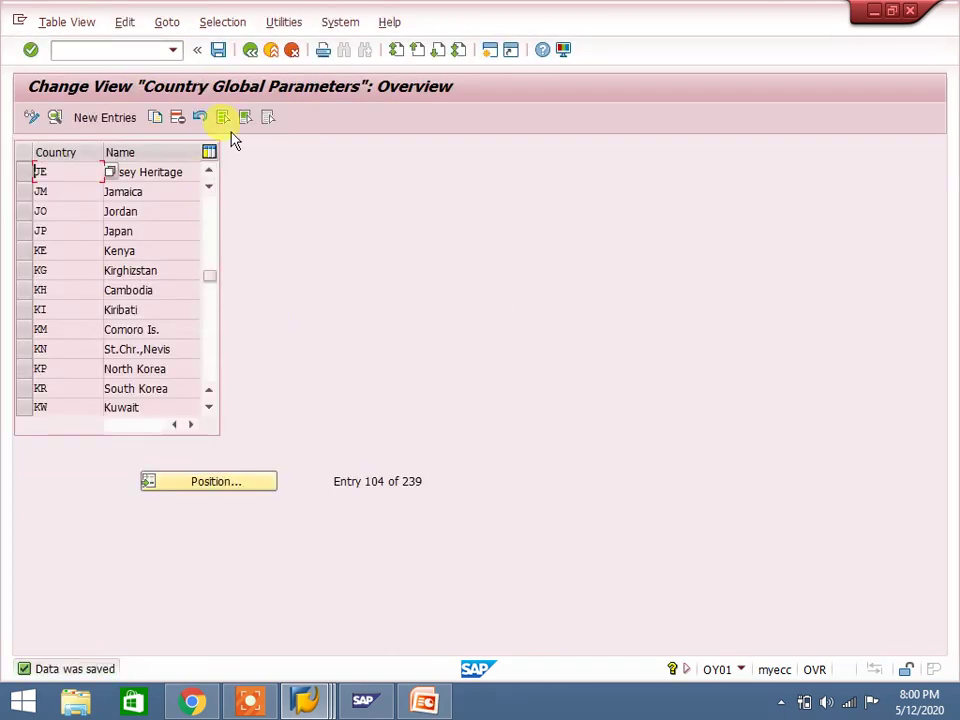
left_click(249, 51)
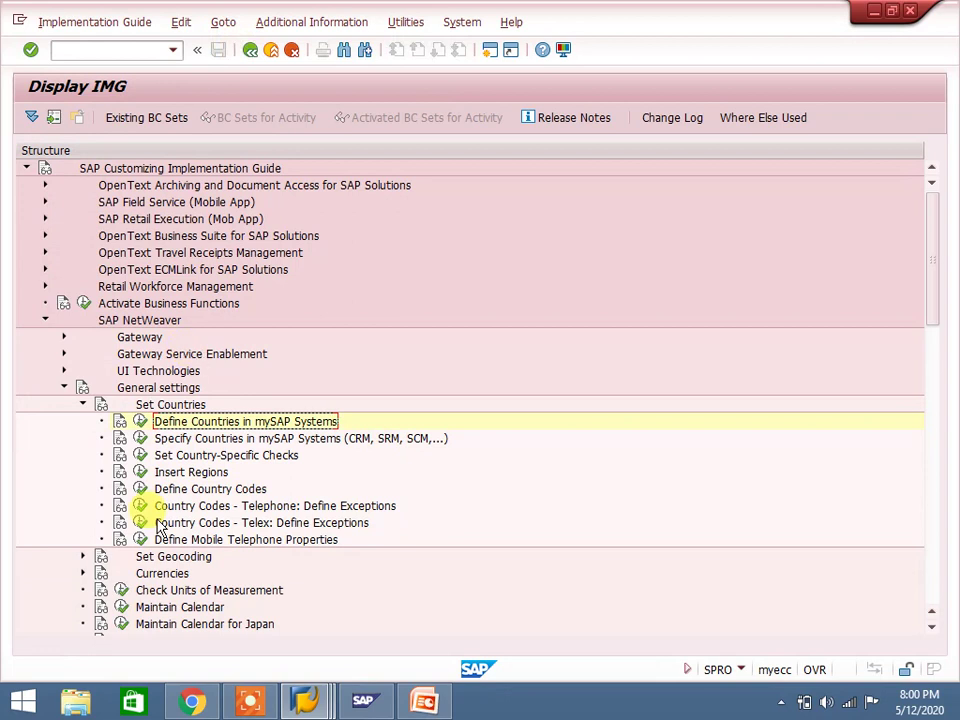
Open Specify Countries in mySAP Systems (CRM, SRM, SCM,...) and display the details of country JE.
left_click(141, 440)
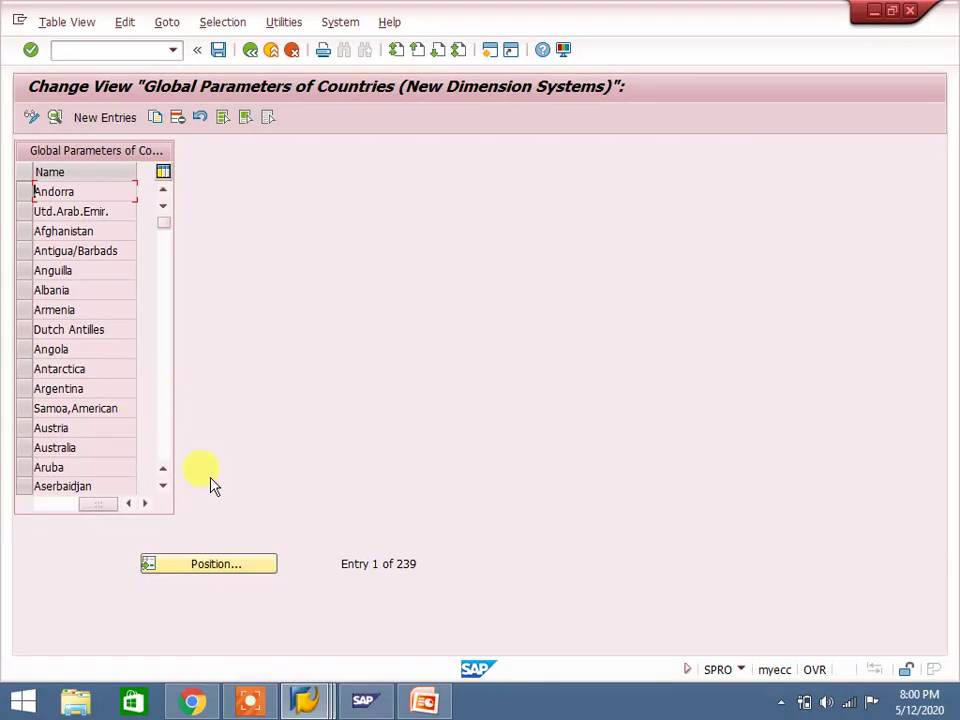
left_click(210, 564)
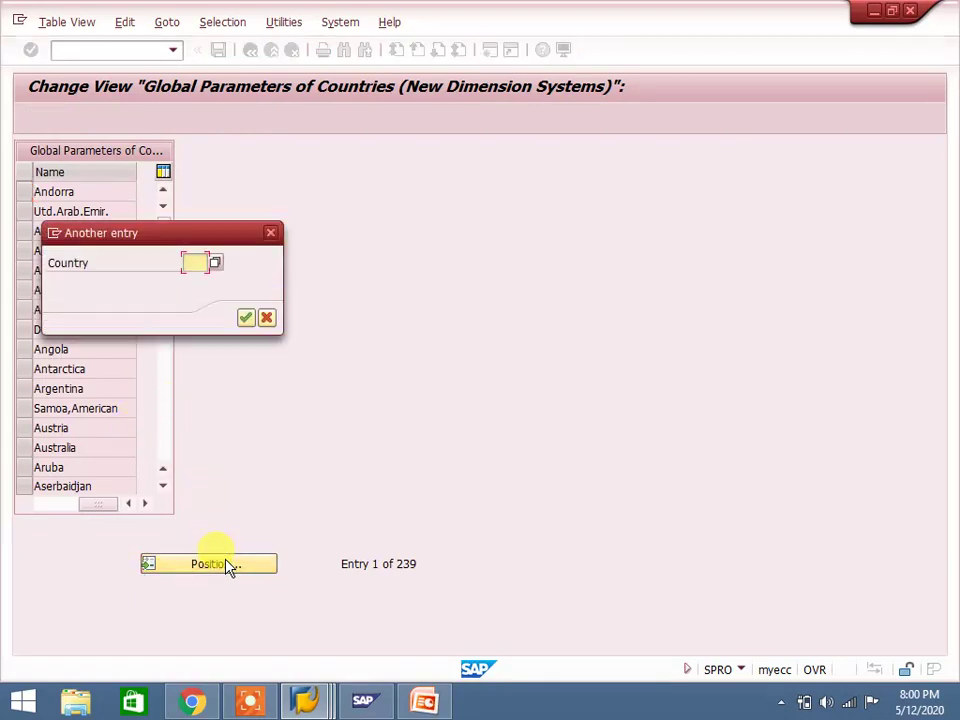
type("JE")
key("Return")
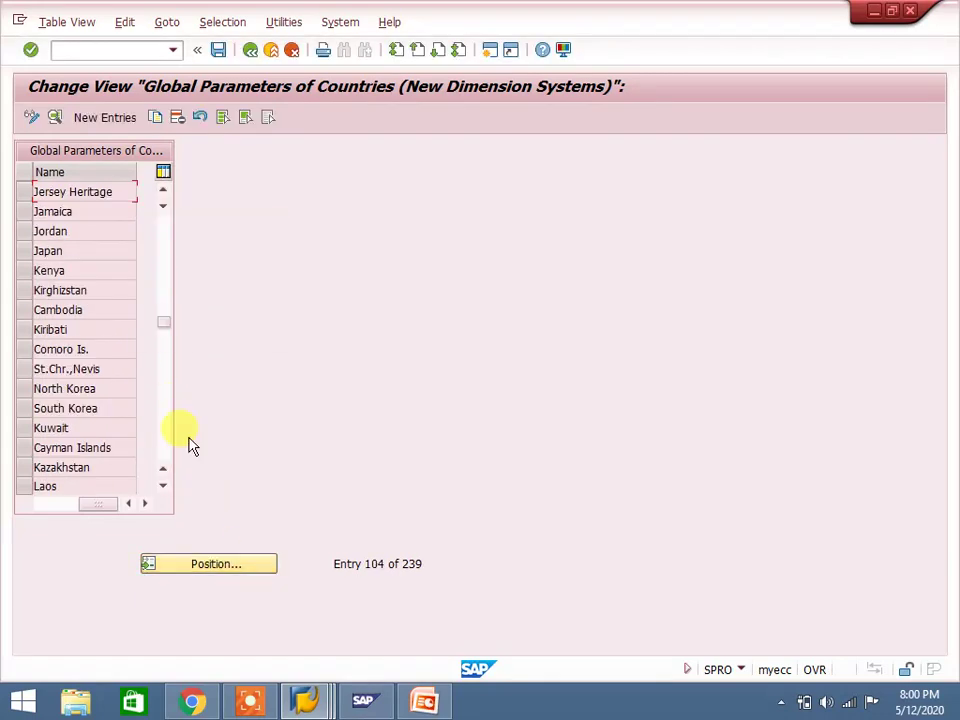
double_click(94, 192)
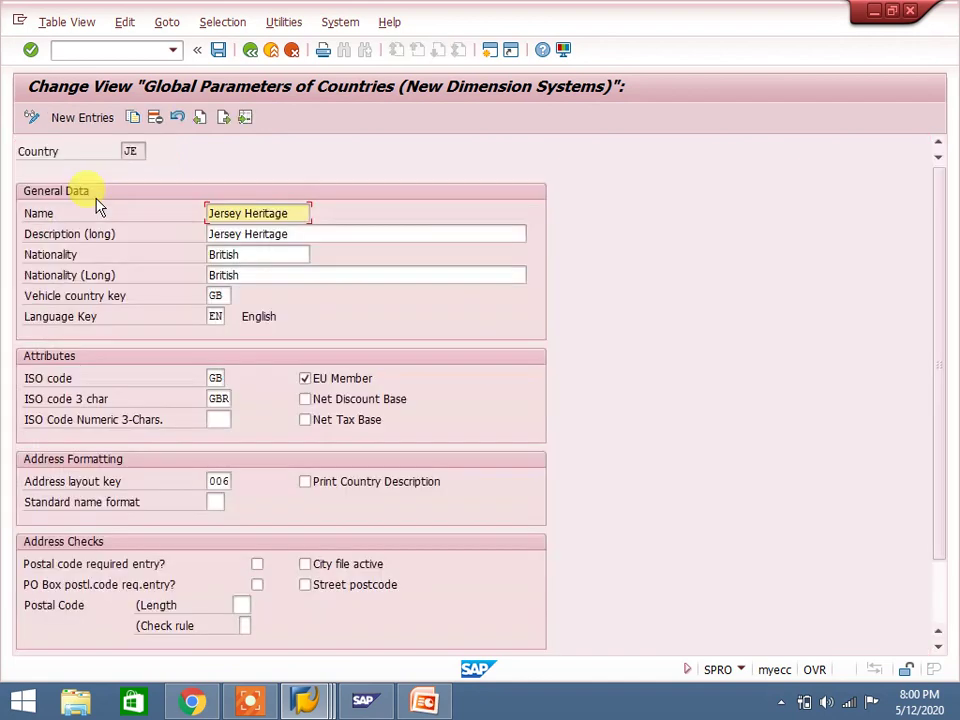
Clear EU Member for country JE, save to the proposed customizing request, and return to the Implementation Guide.
left_click(305, 380)
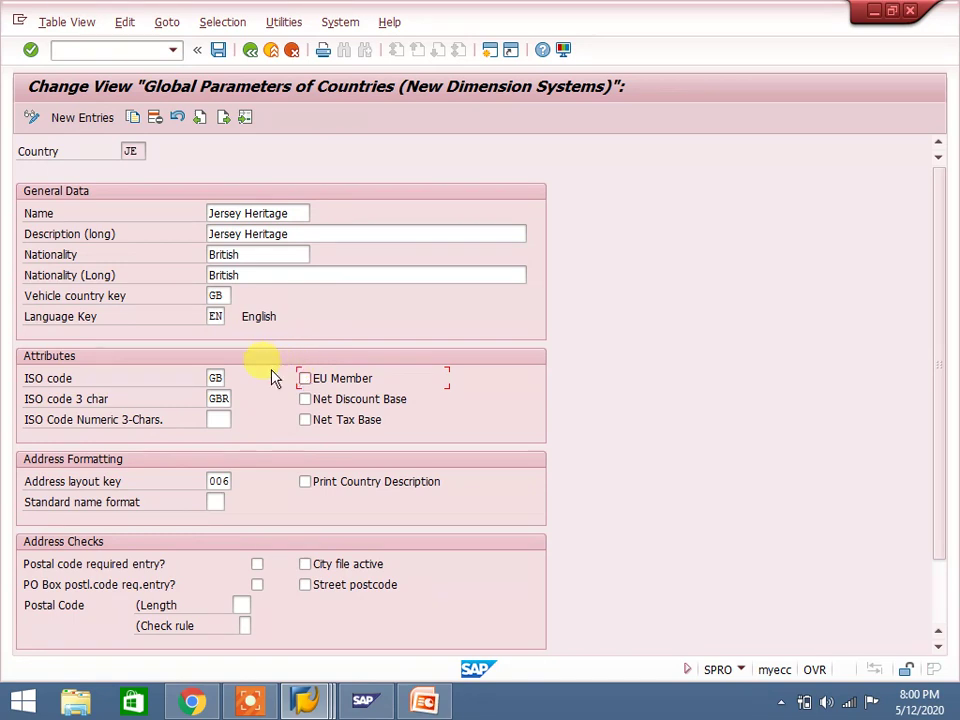
left_click(216, 378)
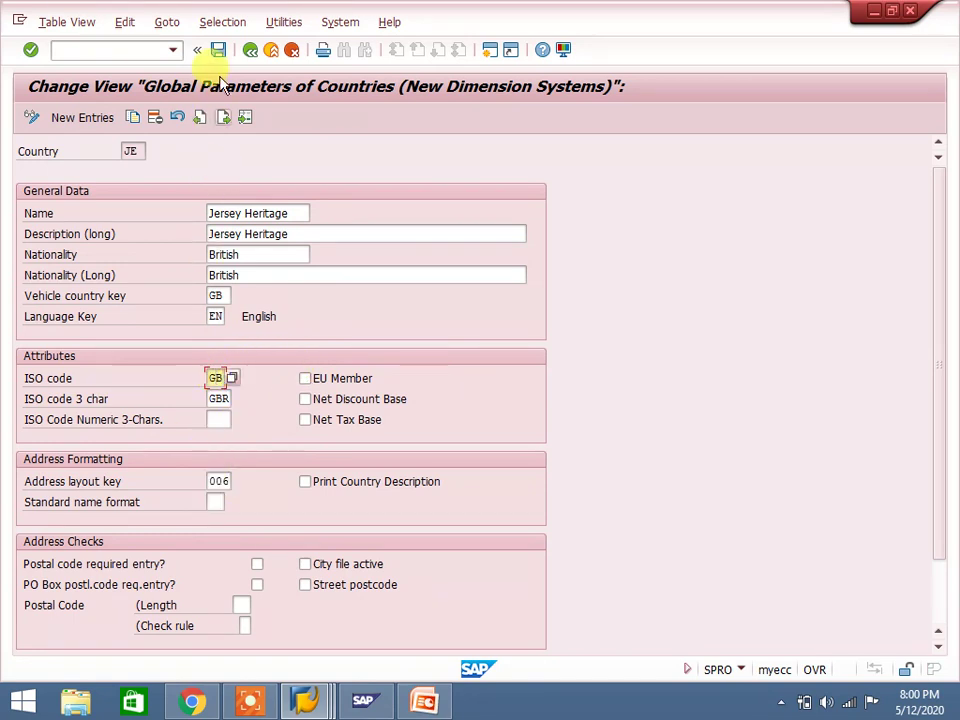
left_click(217, 49)
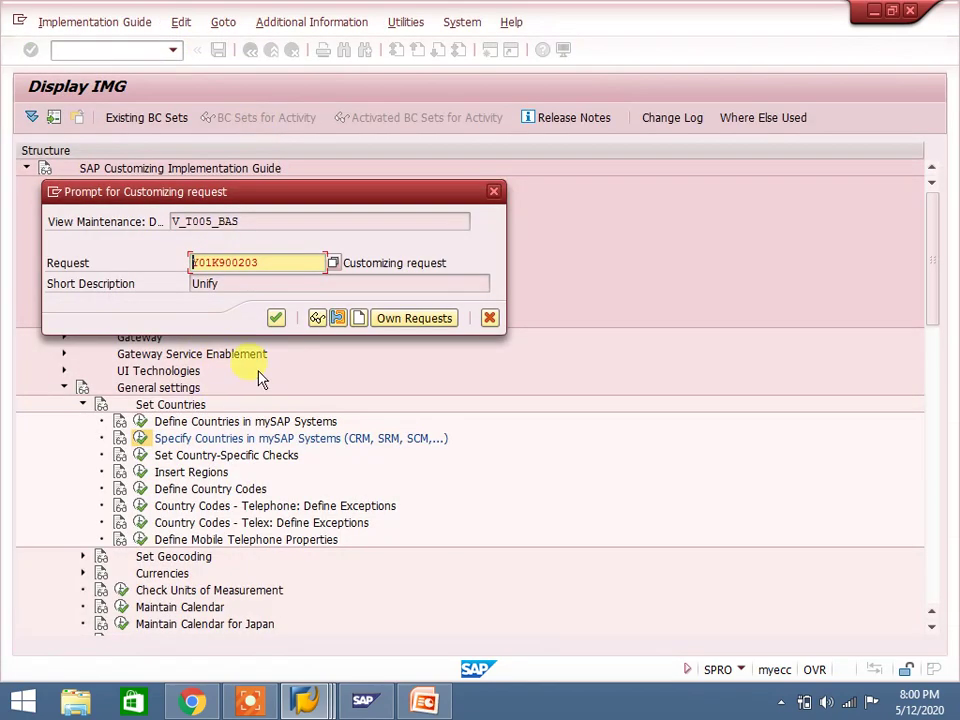
left_click(275, 318)
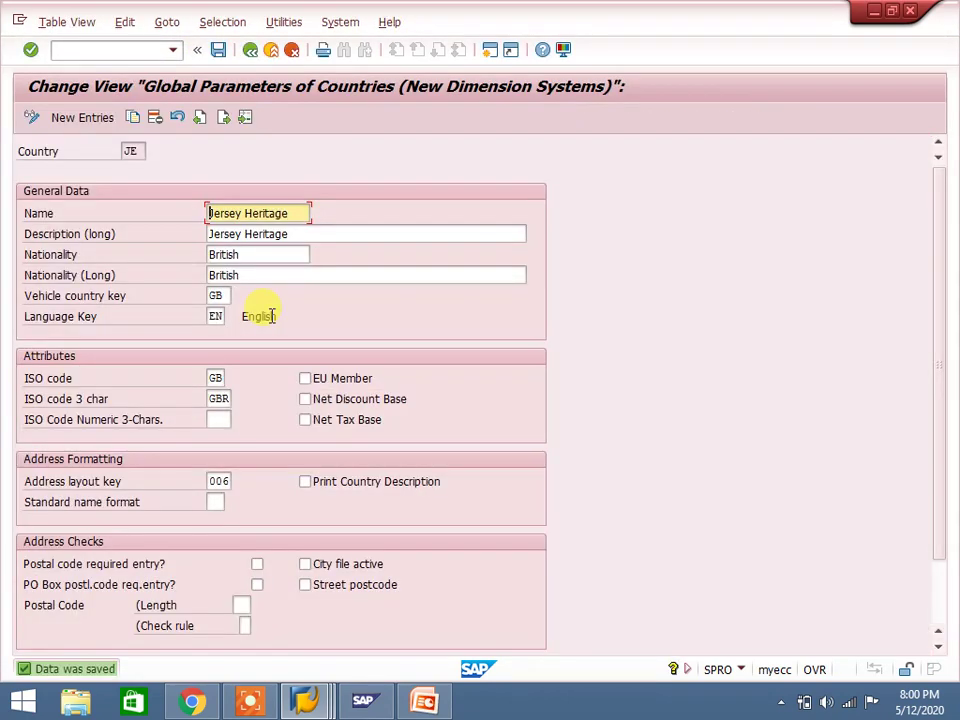
left_click(251, 50)
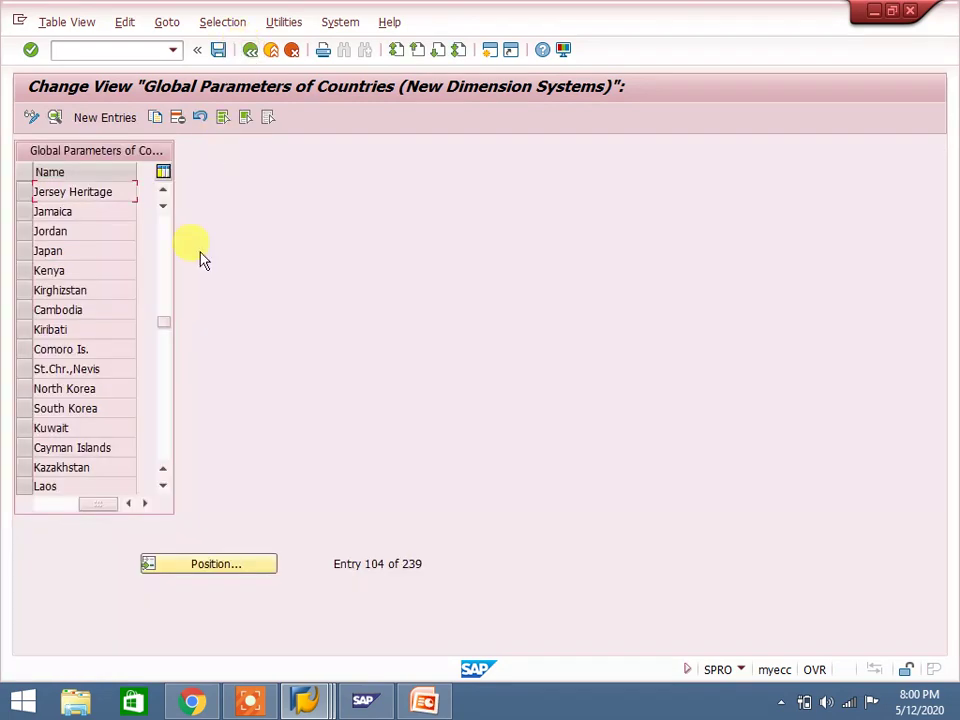
left_click(250, 49)
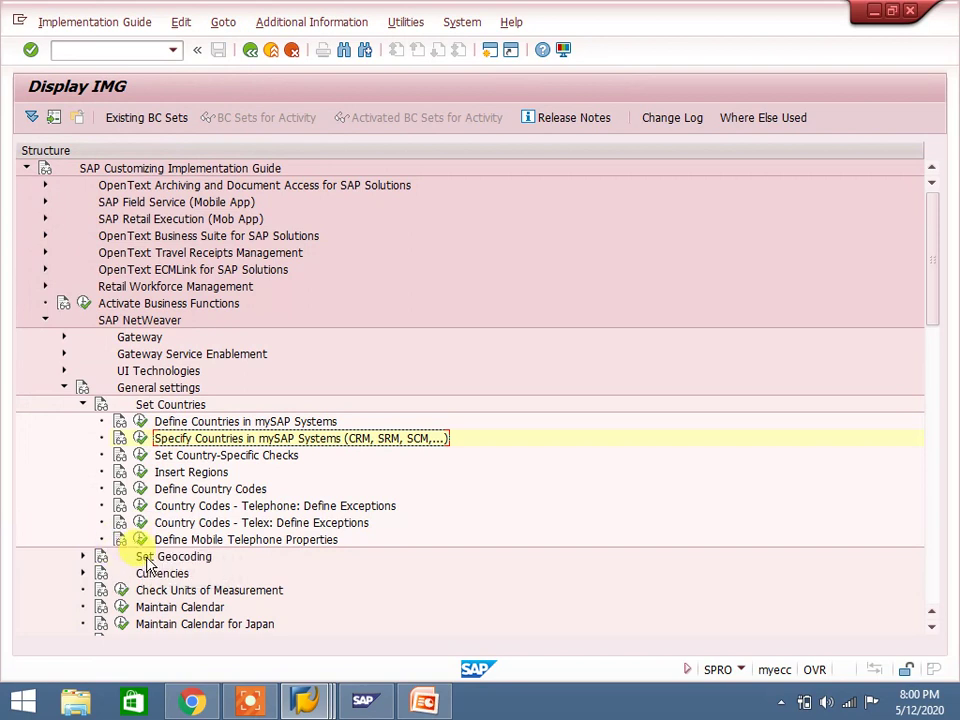
Expand Set Geocoding, examine the country dialling codes under Define Country Codes, and return to the Implementation Guide.
left_click(83, 558)
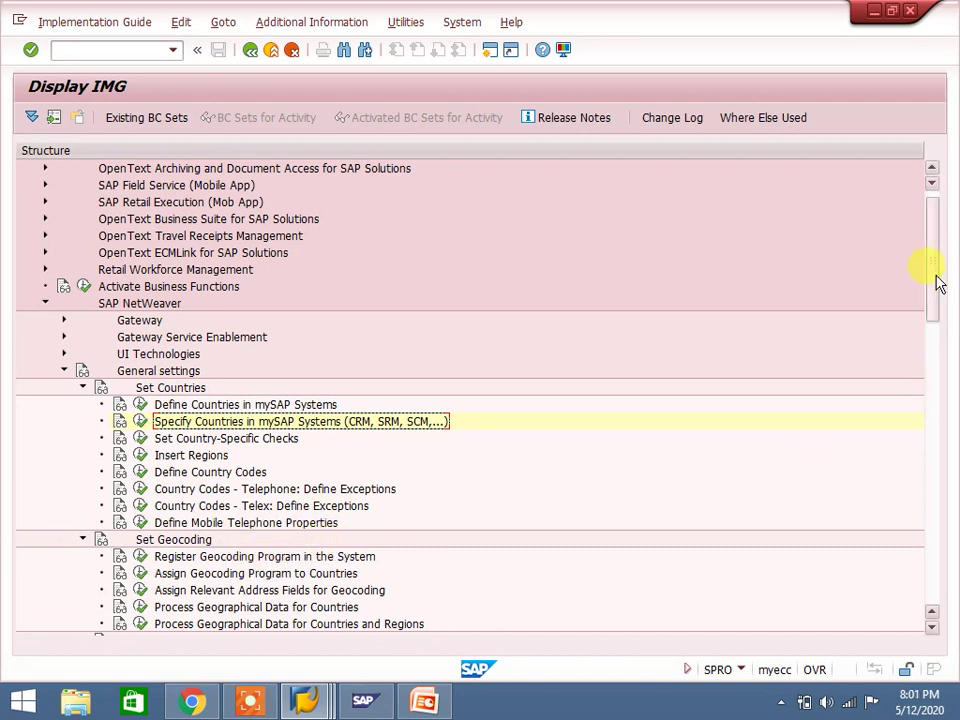
left_click_drag(930, 300, 928, 328)
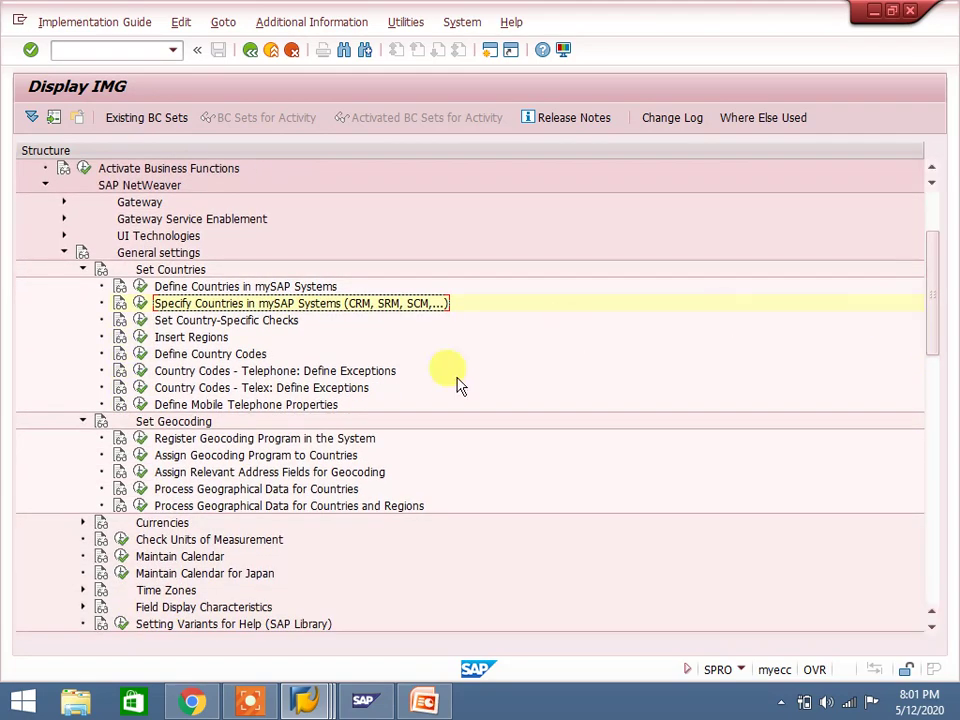
left_click(141, 355)
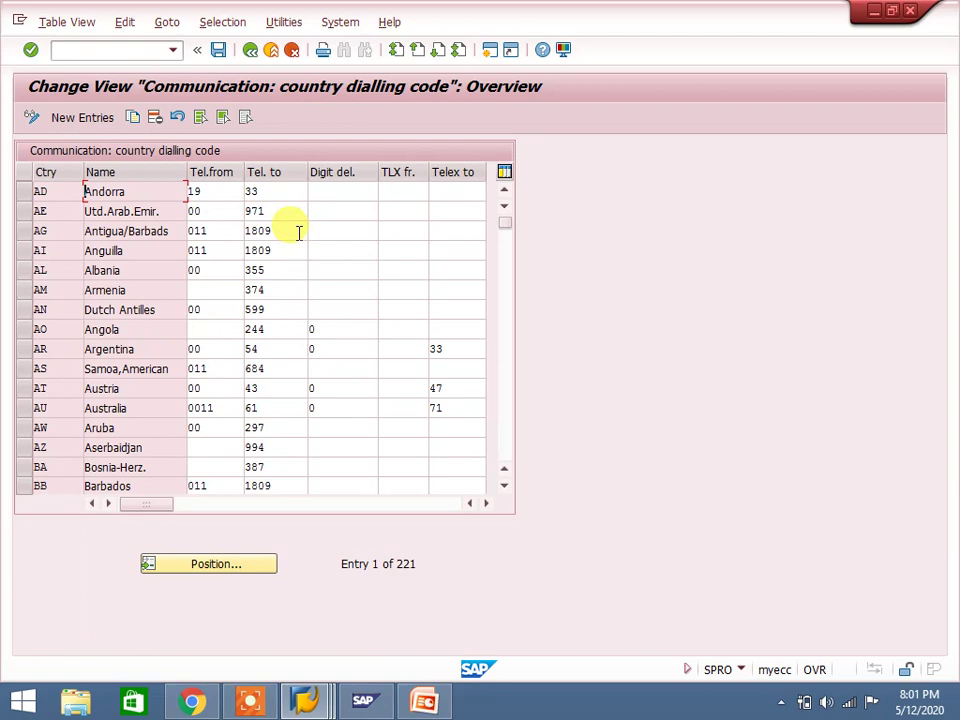
left_click(250, 52)
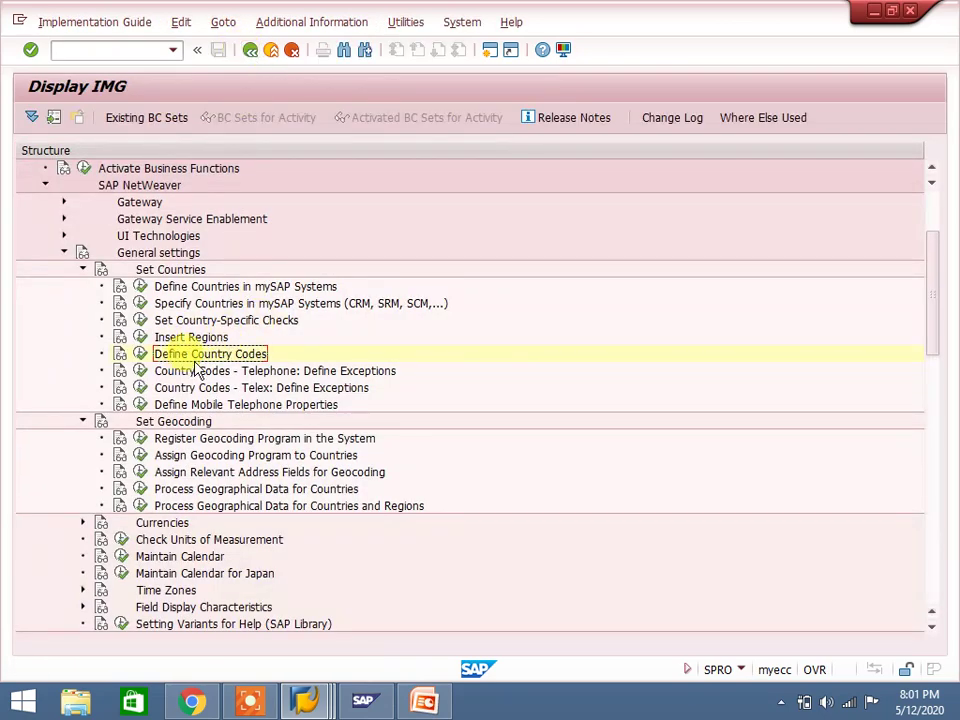
Open Insert Regions under Set Countries and look up the entries for country JE.
left_click(140, 340)
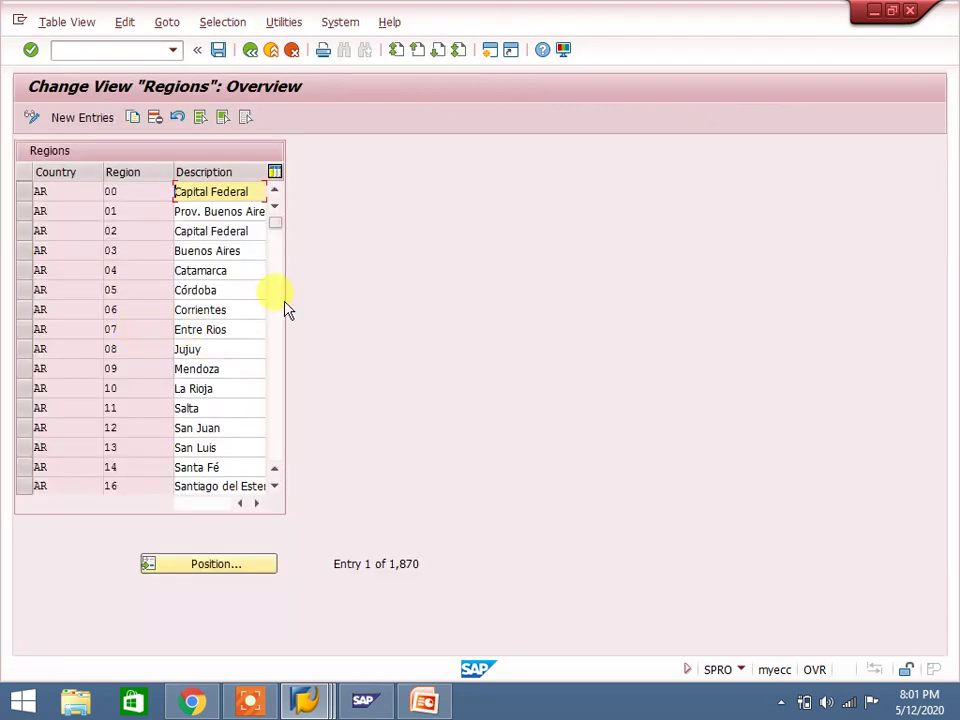
left_click(216, 564)
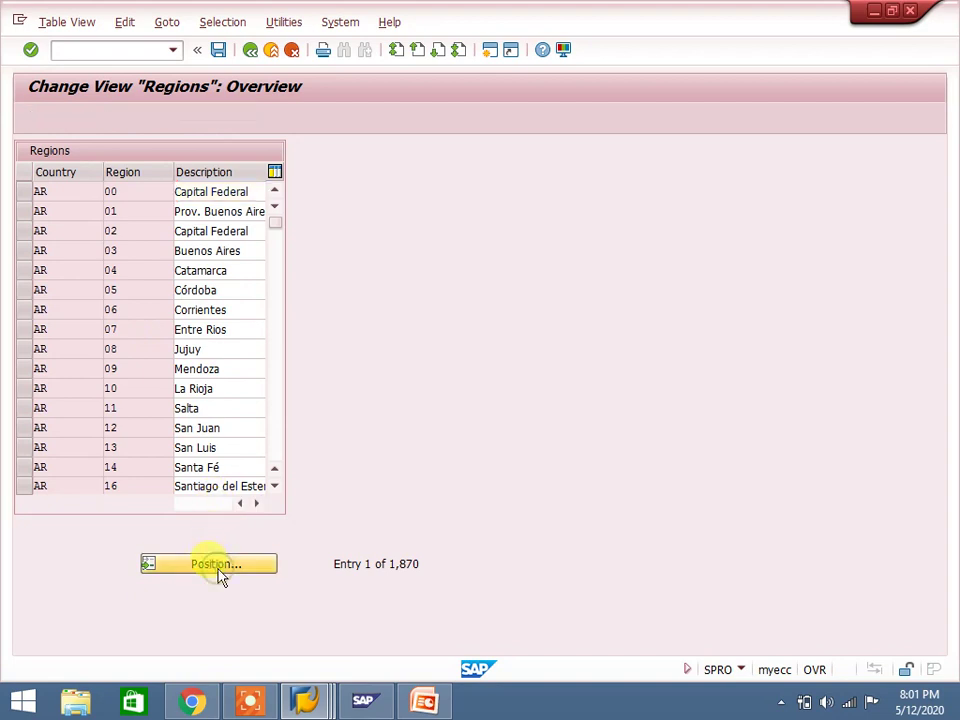
type("JP")
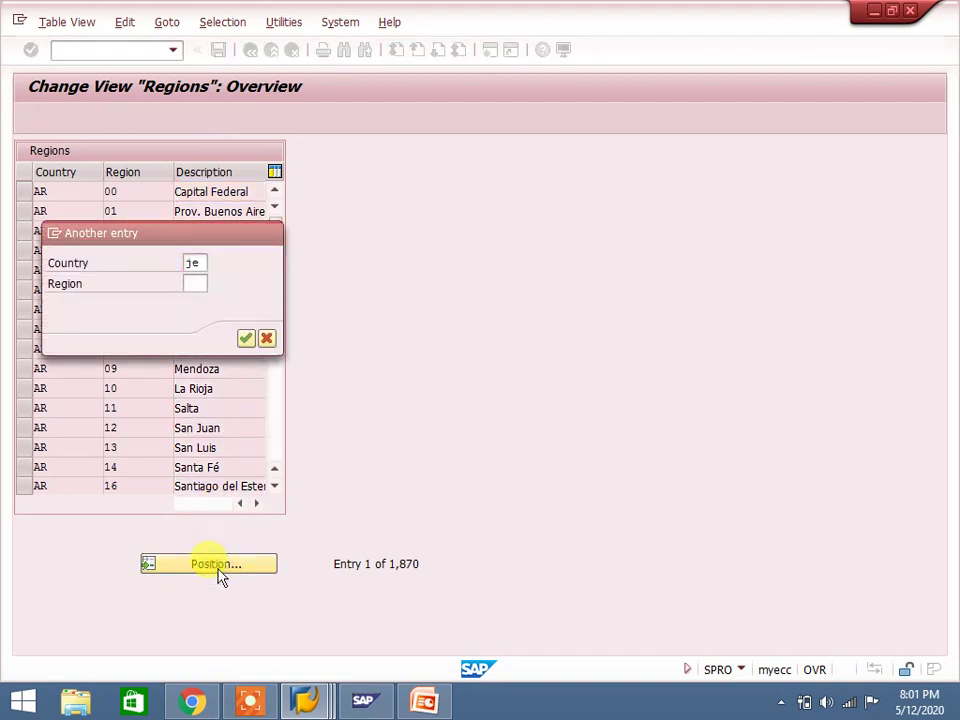
key("Return")
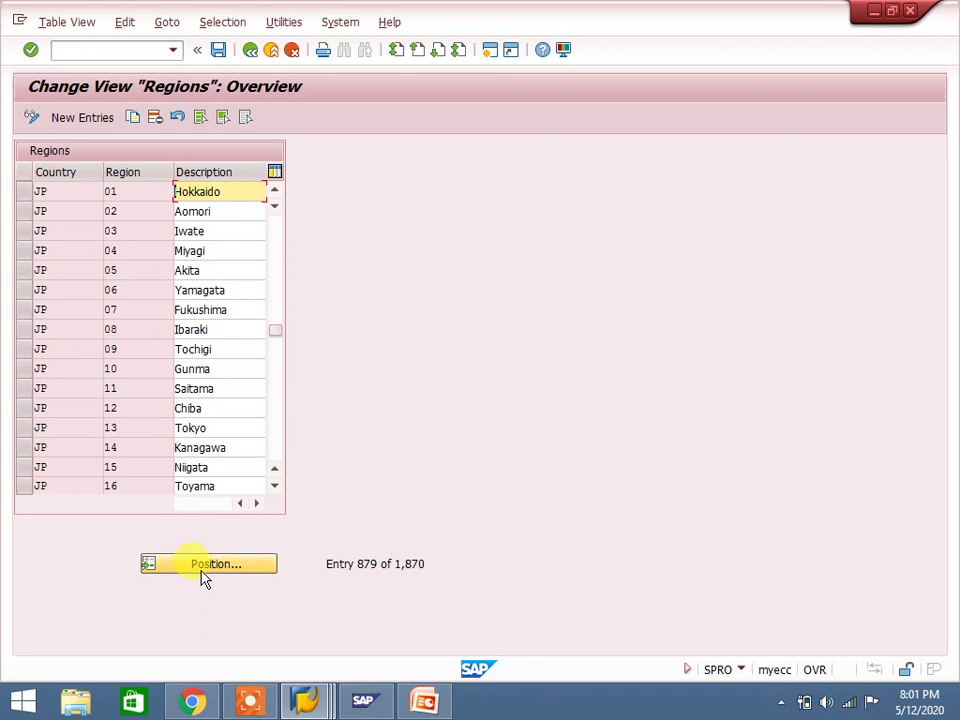
Locate the Great Britain regions and copy the Armagh entry to country JE with region code JE.
left_click(207, 572)
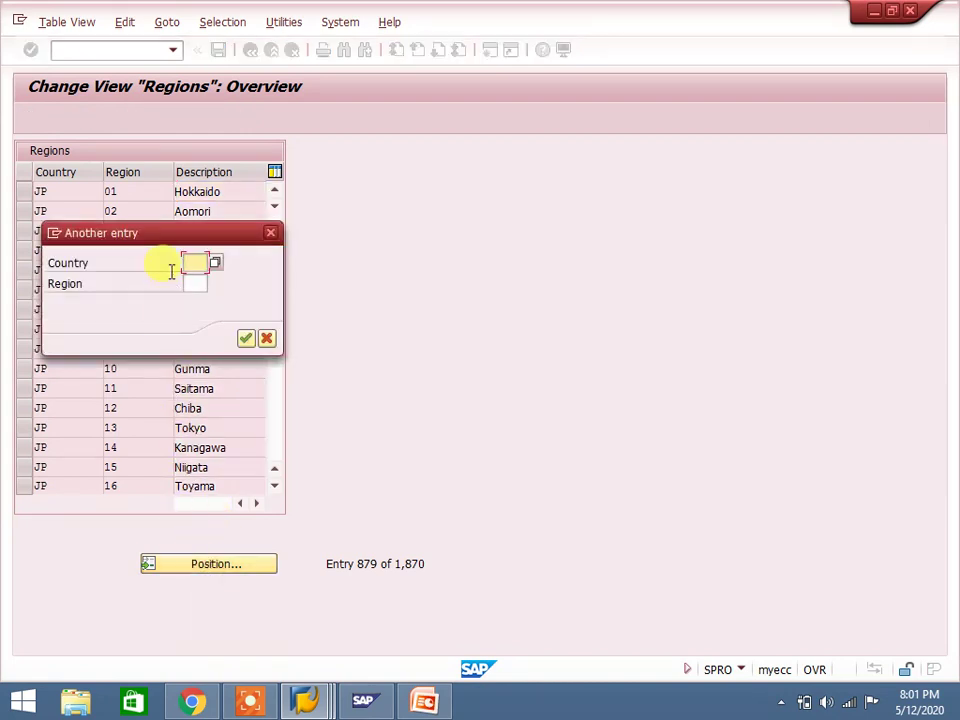
type("GB")
key("Return")
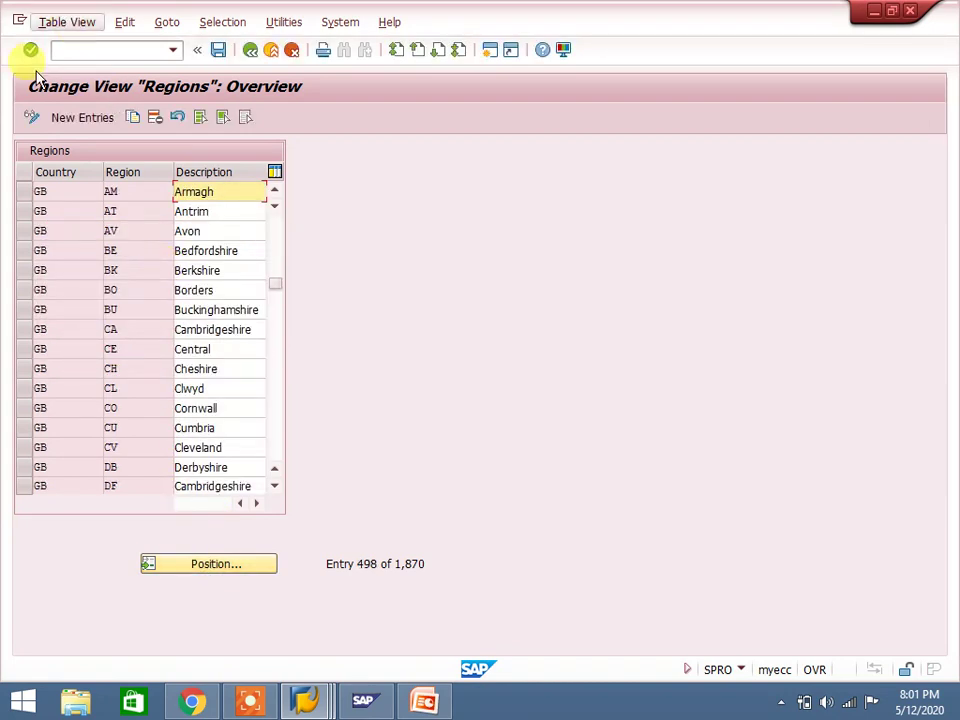
left_click(24, 194)
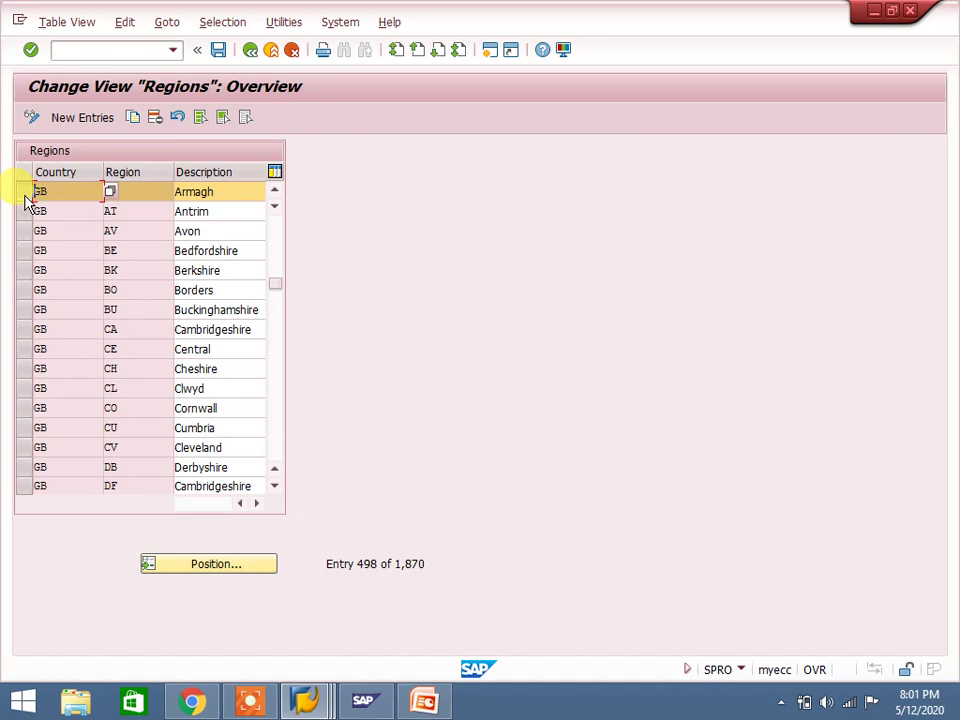
left_click(132, 117)
left_click(71, 190)
key("BackSpace")
key("BackSpace")
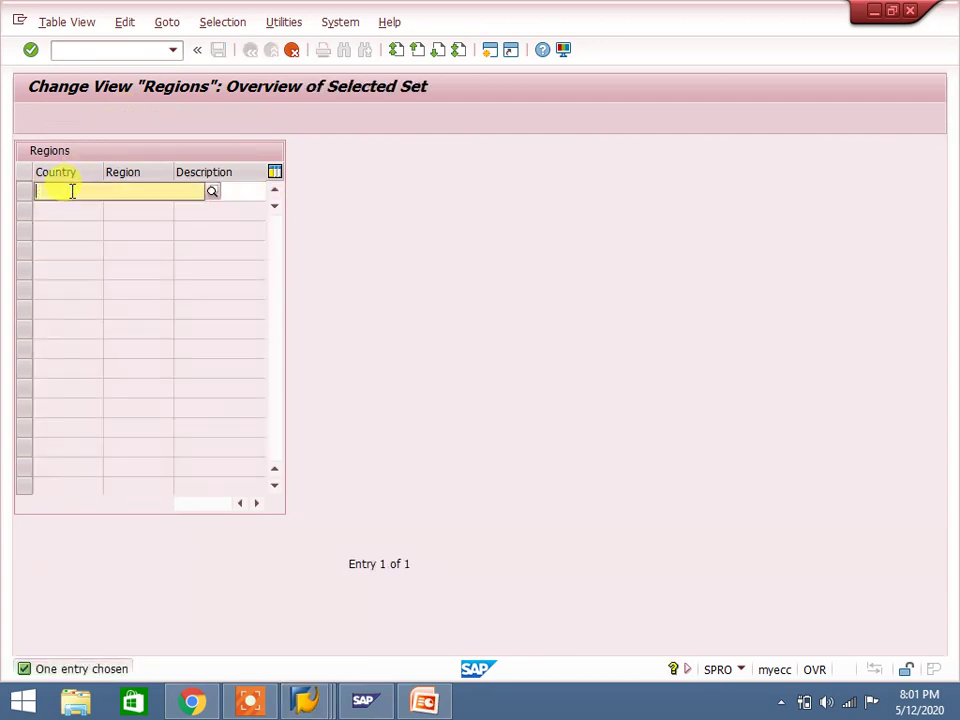
type("JE")
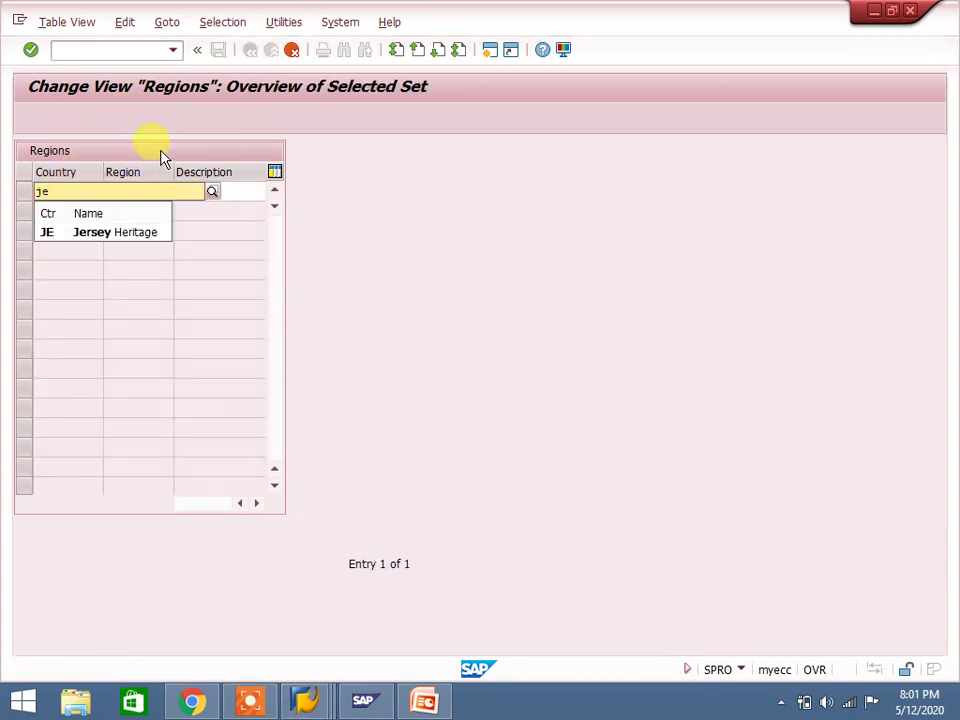
key("Tab")
key("BackSpace")
key("BackSpace")
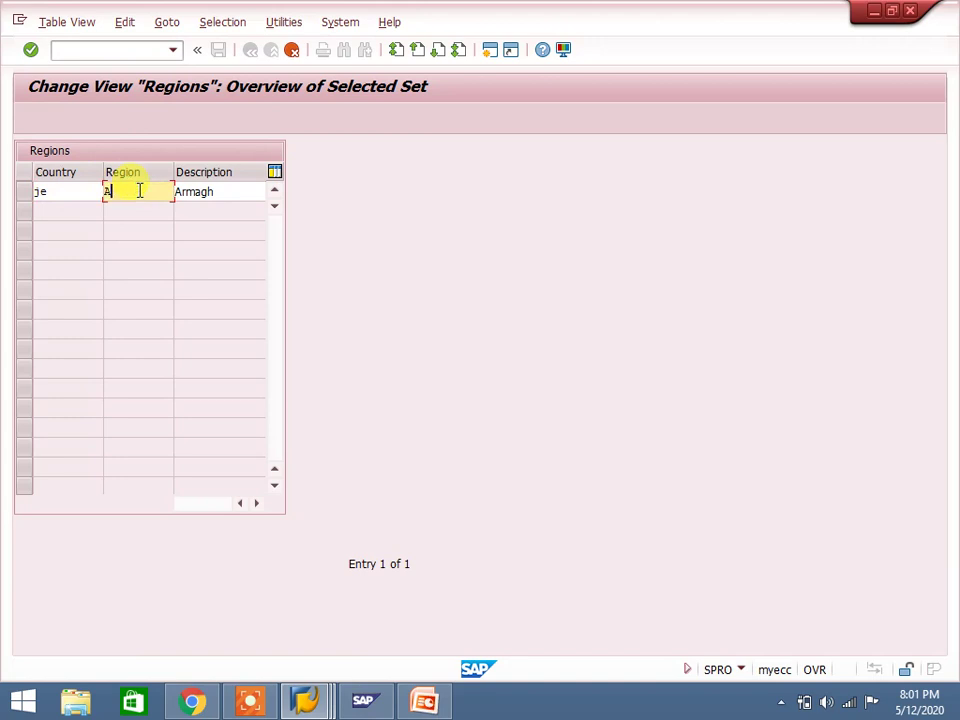
type("Je")
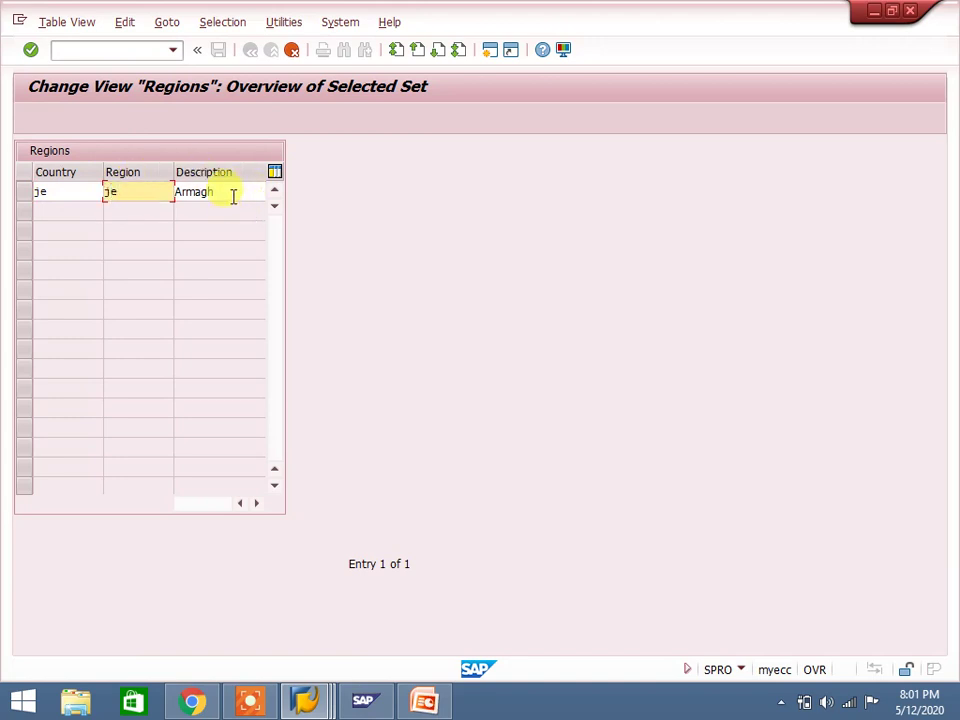
Replace the copied region's description with Jersey and confirm the copy.
left_click(231, 188)
key("BackSpace")
key("BackSpace")
key("BackSpace")
key("BackSpace")
key("BackSpace")
key("BackSpace")
type("Jersey")
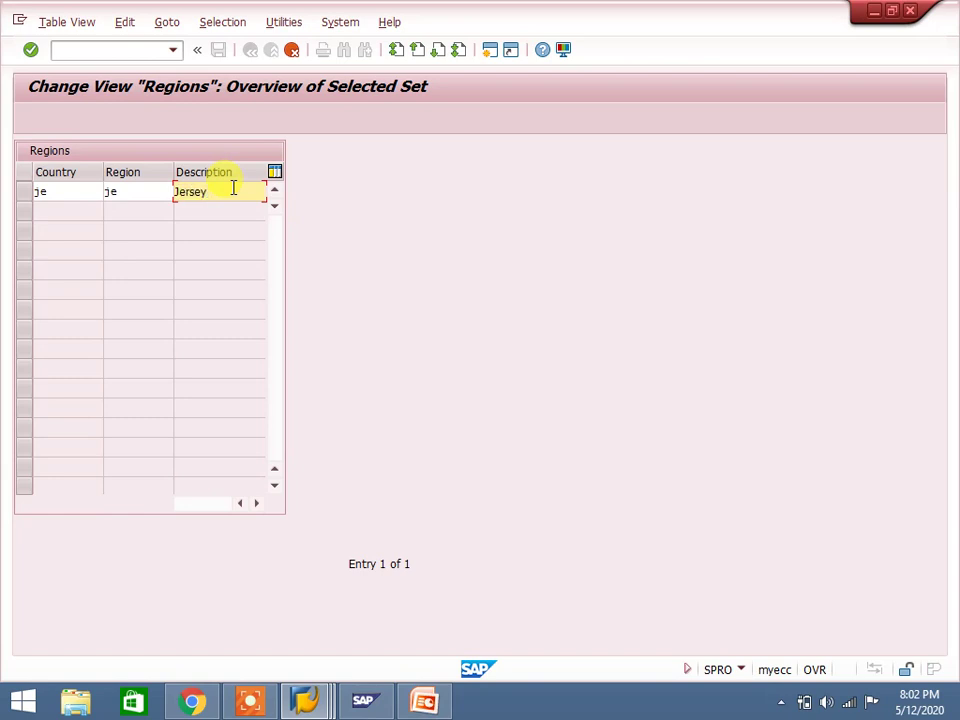
key("Return")
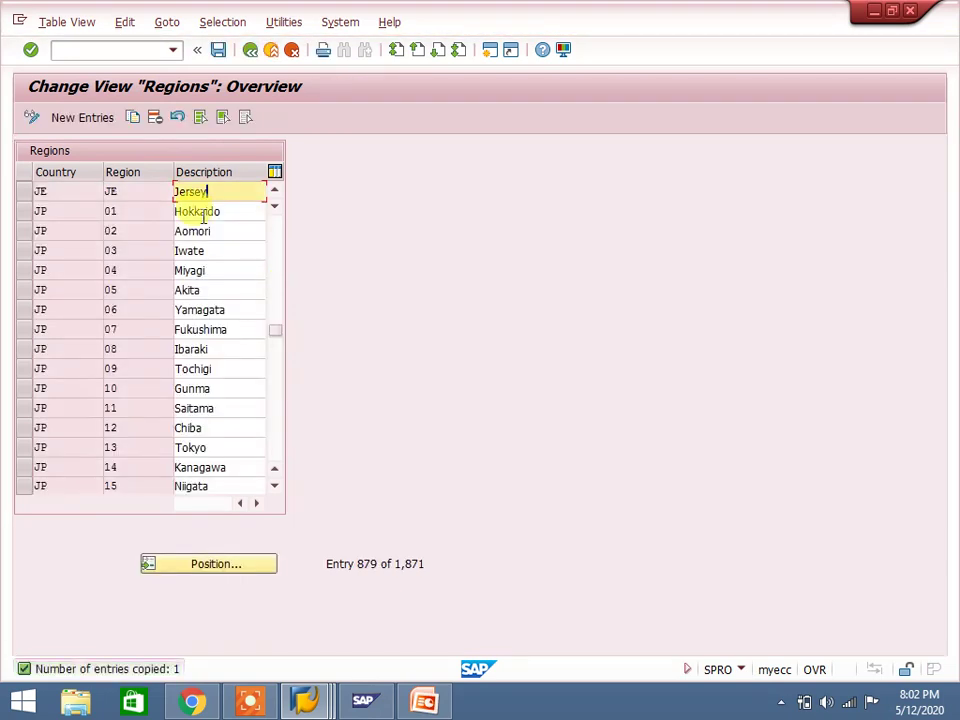
double_click(152, 193)
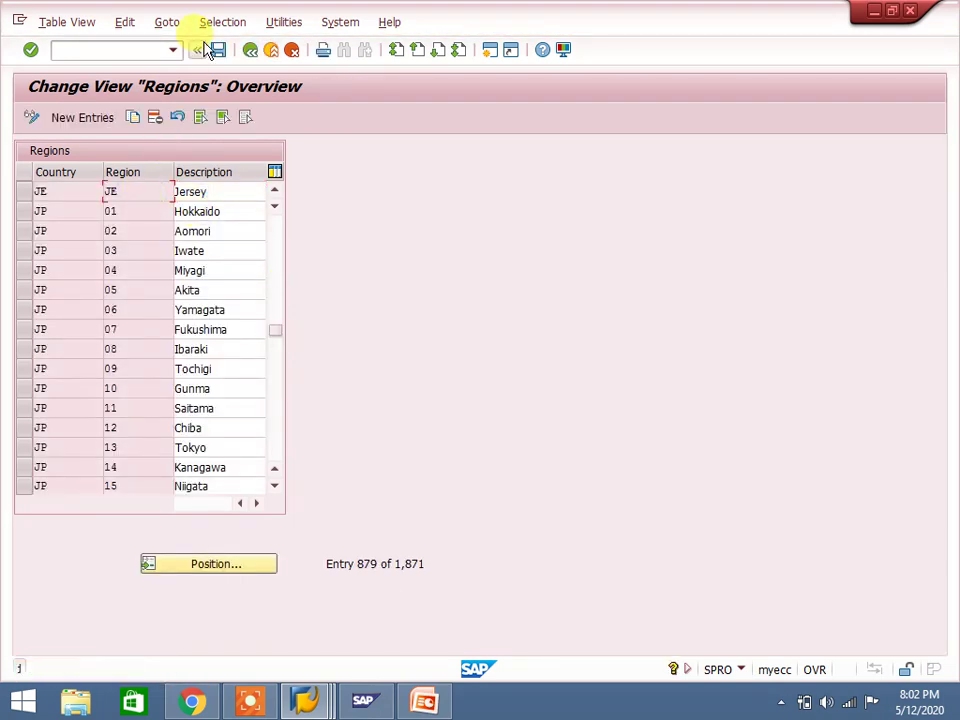
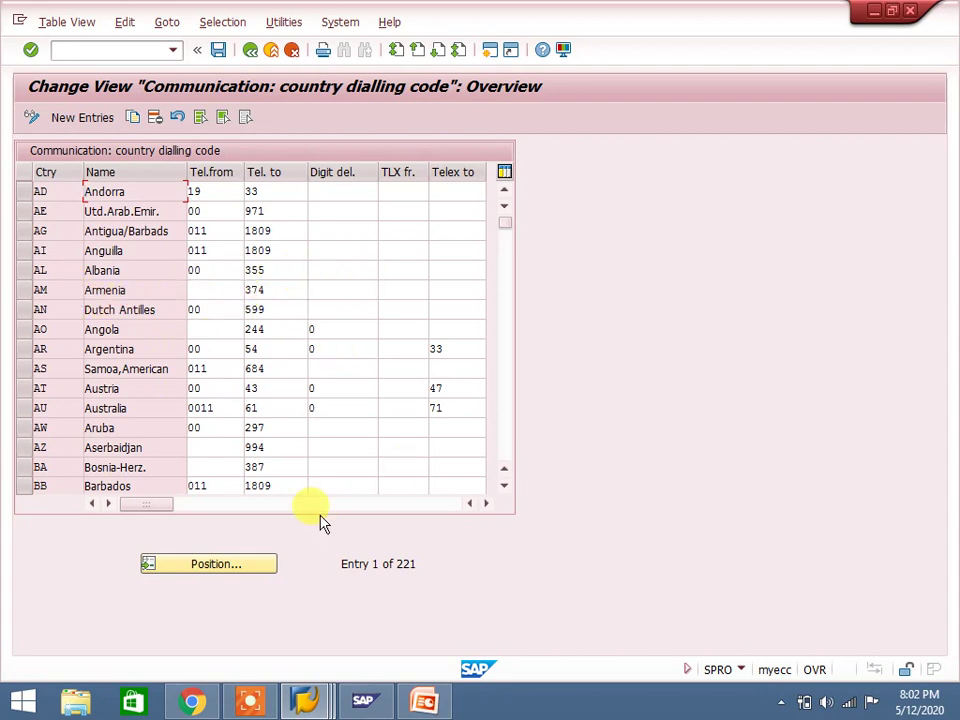
Look up India's telephone and telex codes among the country dialling codes and return to the Implementation Guide.
left_click(227, 567)
key("Return")
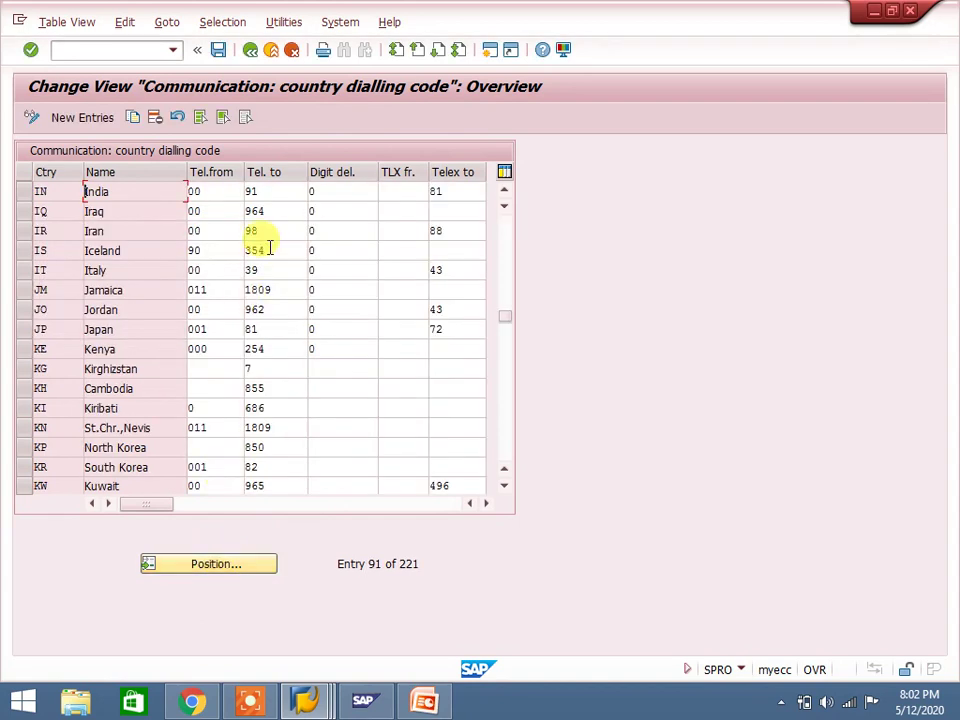
left_click(272, 191)
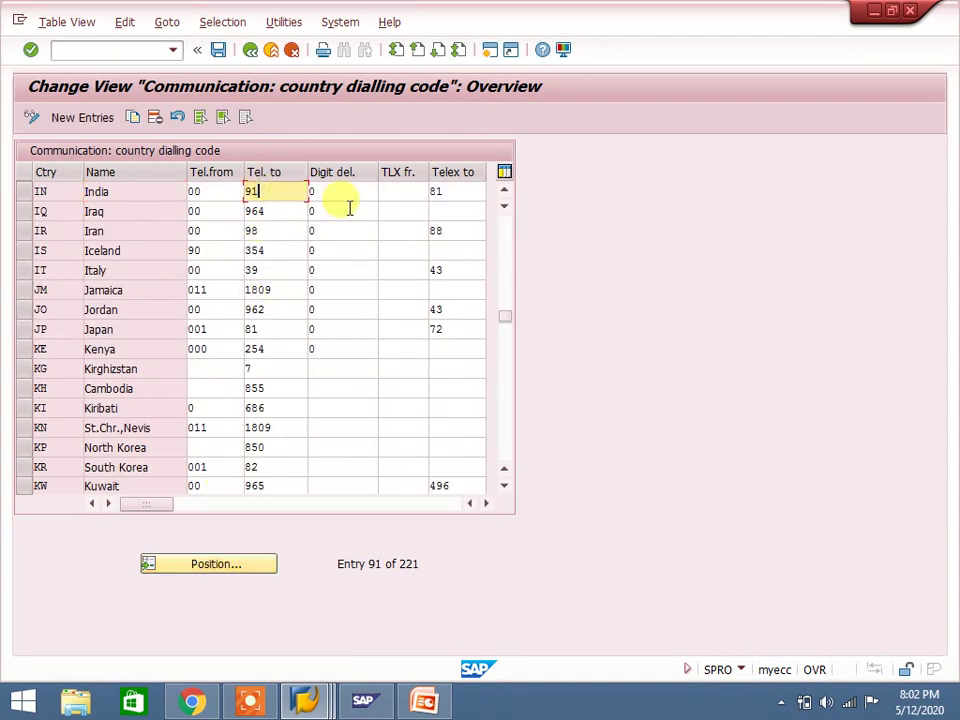
double_click(486, 503)
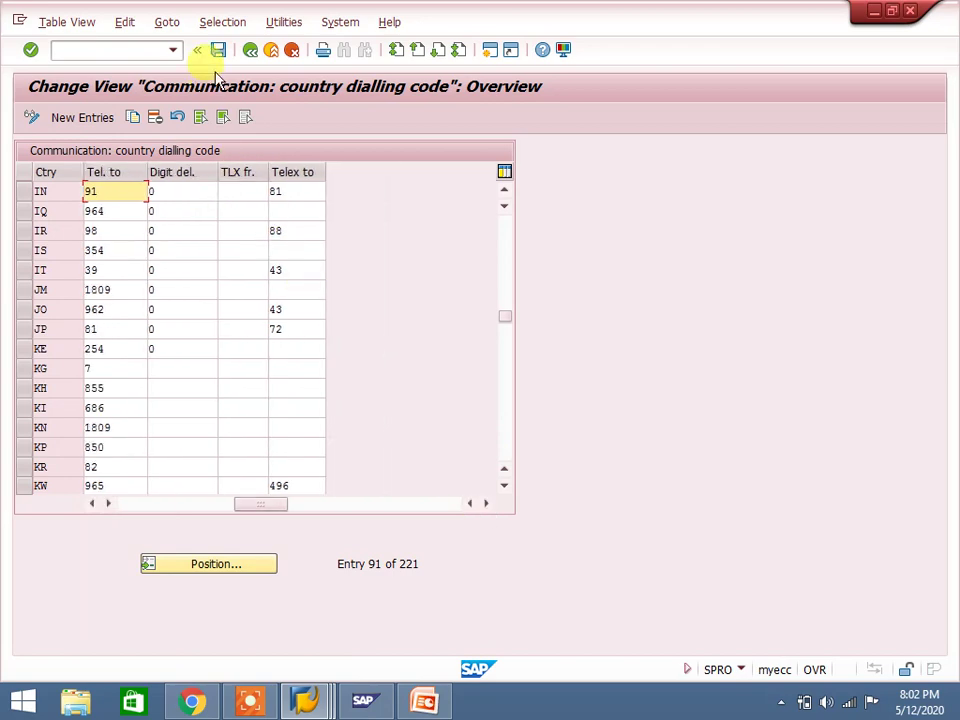
left_click(250, 49)
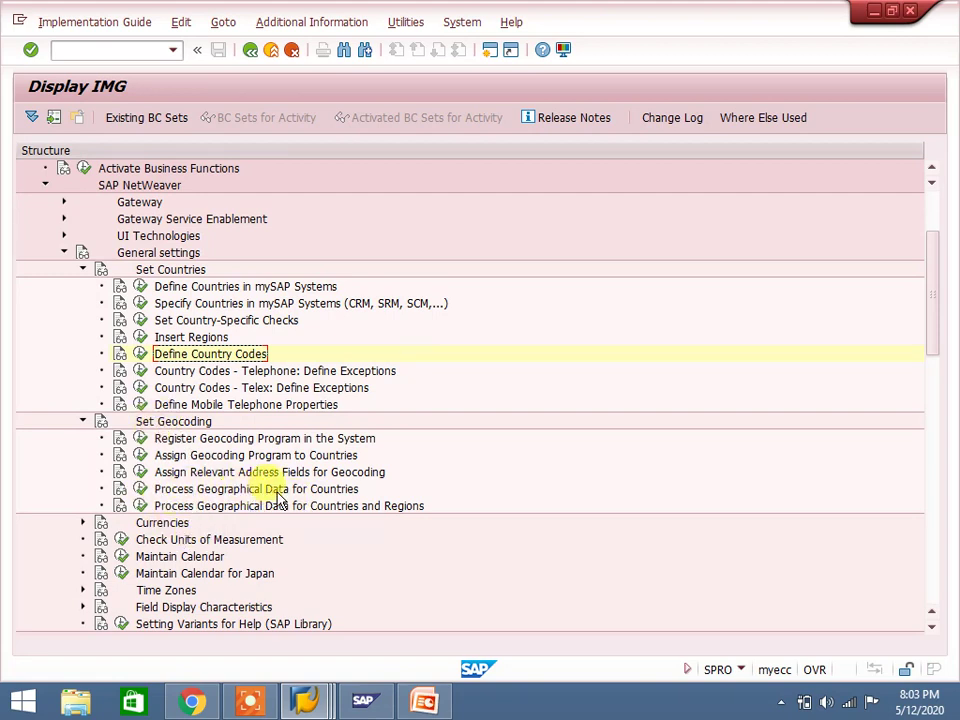
Open Process Geographical Data for Countries and examine the latitude and longitude fields of country JE.
left_click(140, 489)
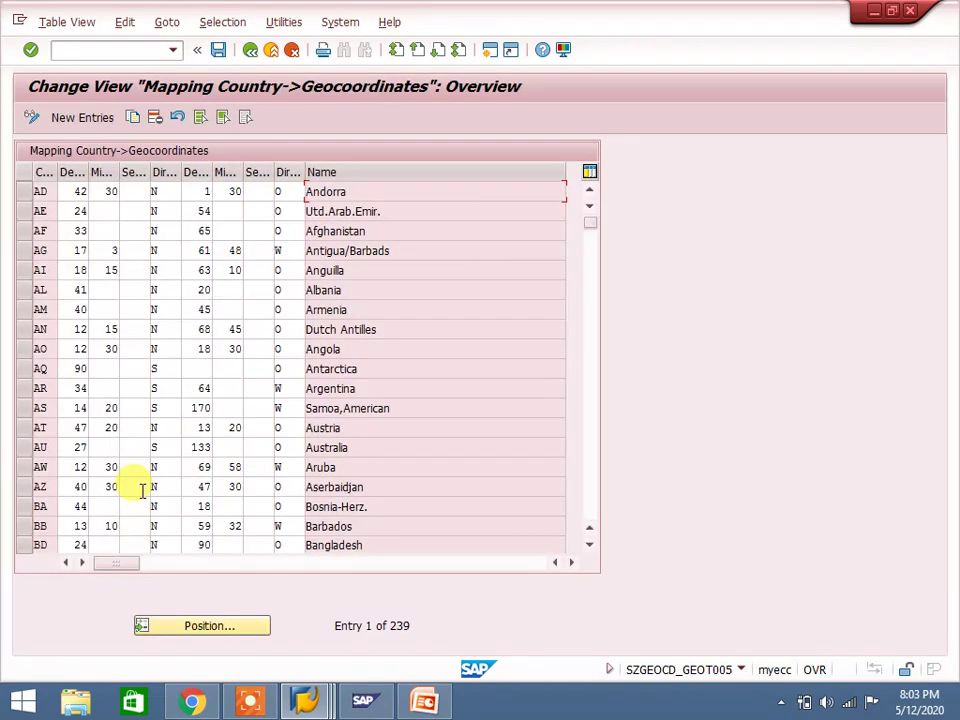
left_click(221, 630)
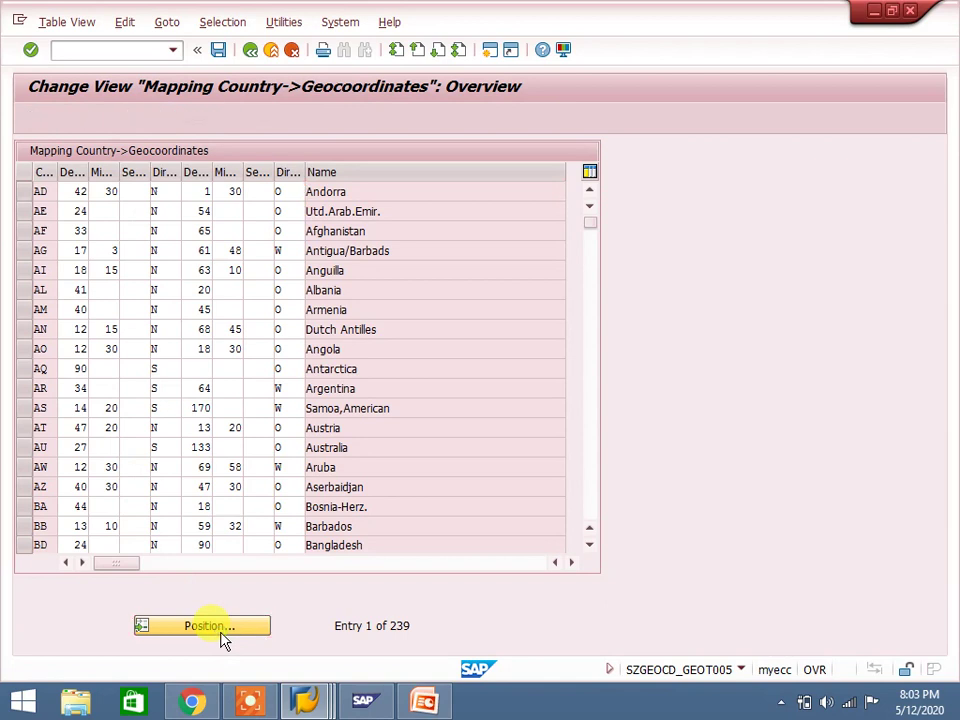
type("je")
key("Return")
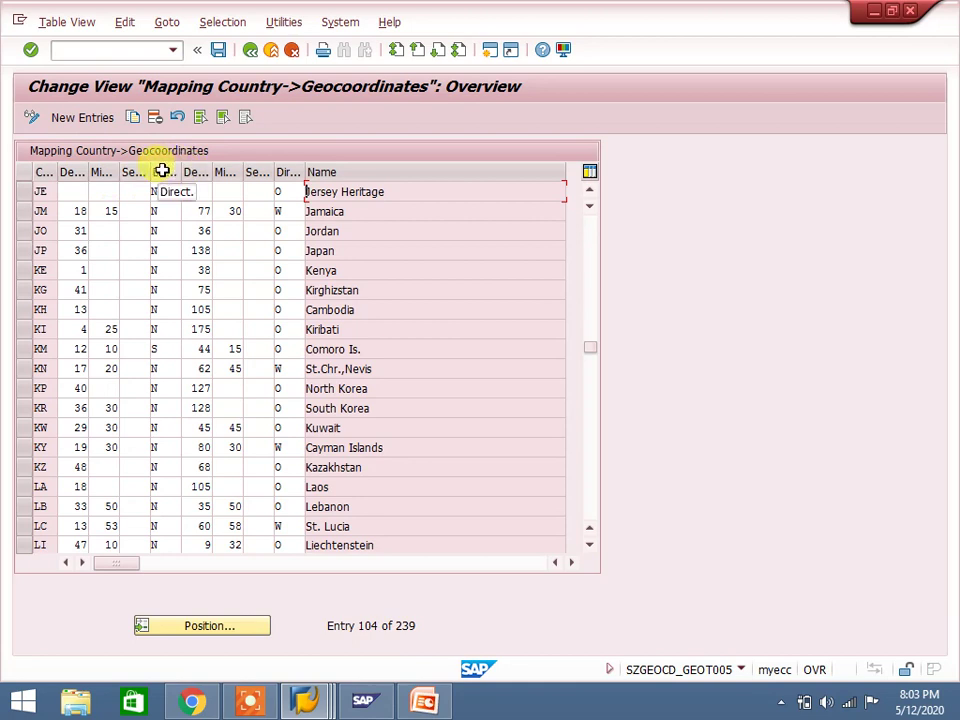
left_click(73, 190)
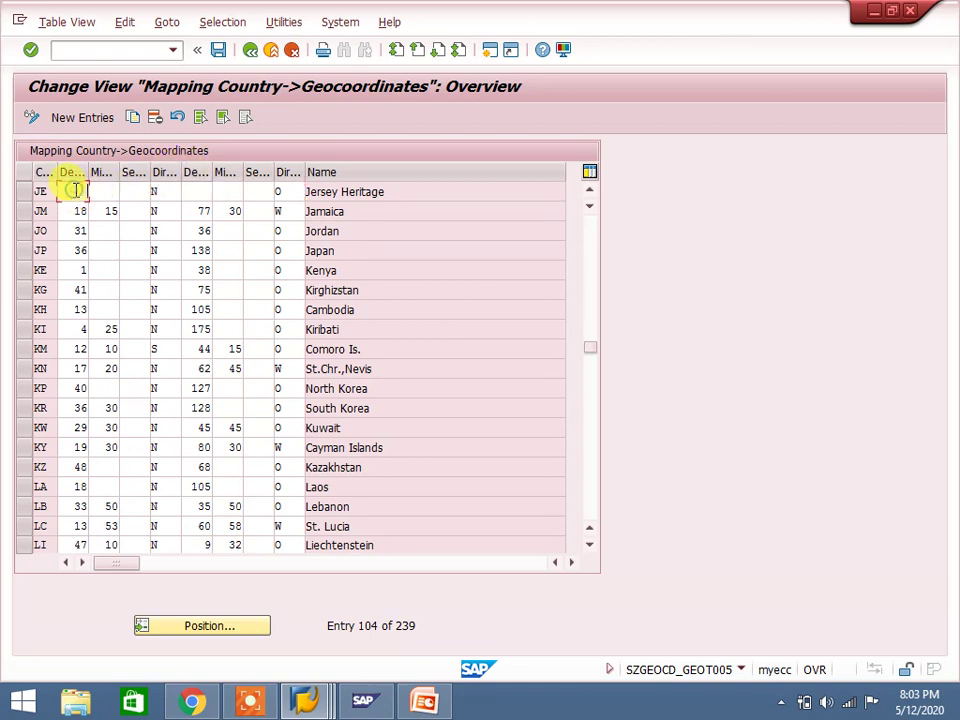
left_click(197, 190)
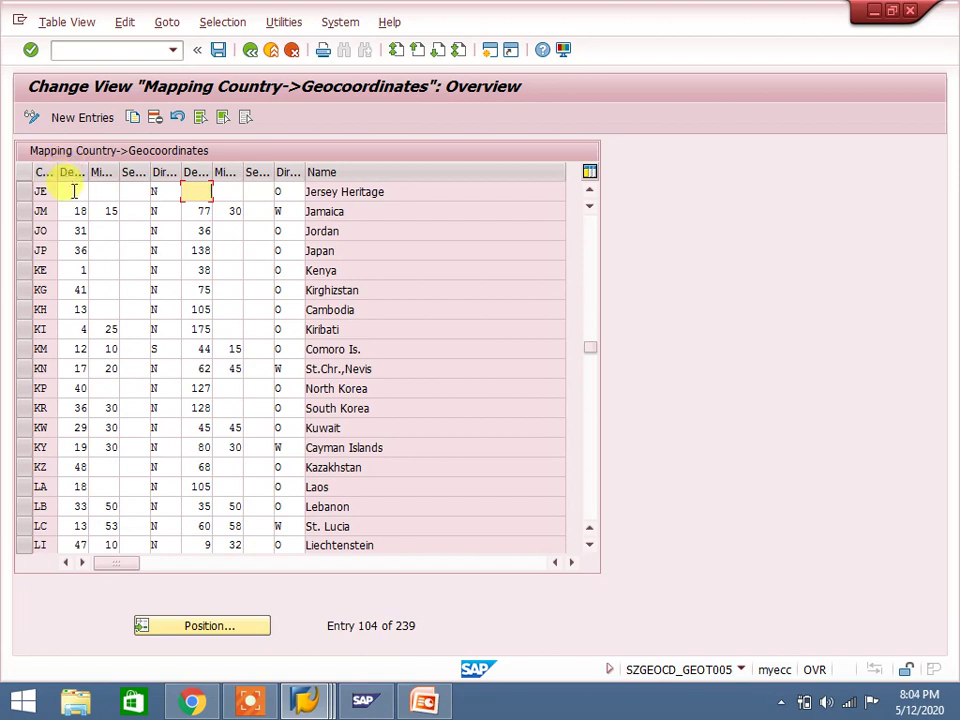
left_click(81, 190)
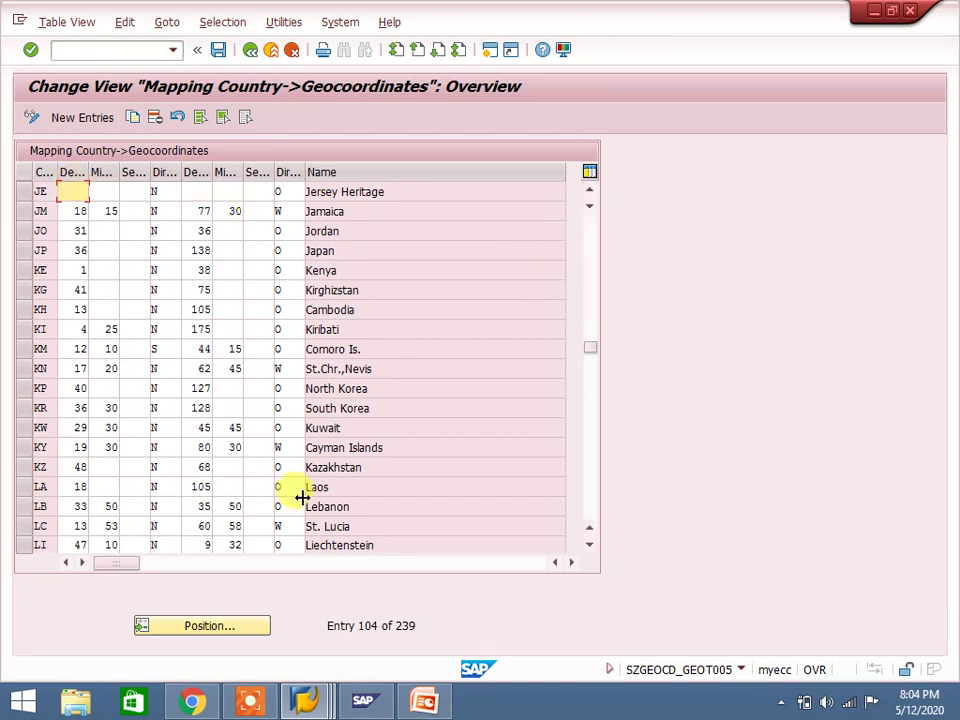
Locate Great Britain (GB) in the geocoordinates table and copy its full set of latitude and longitude values to the clipboard.
left_click(205, 626)
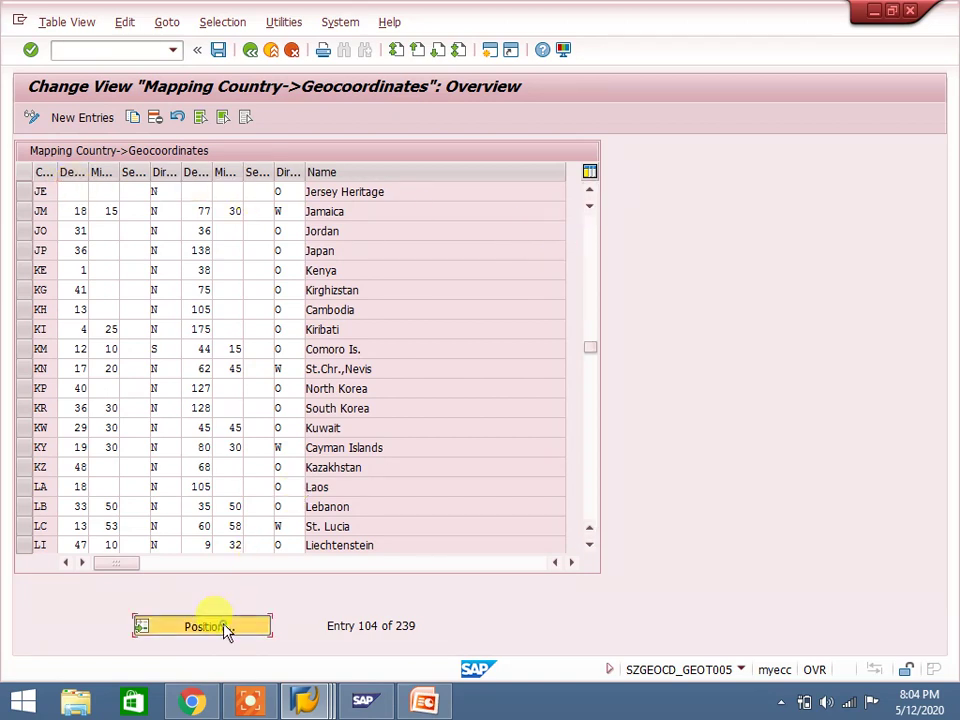
type("g")
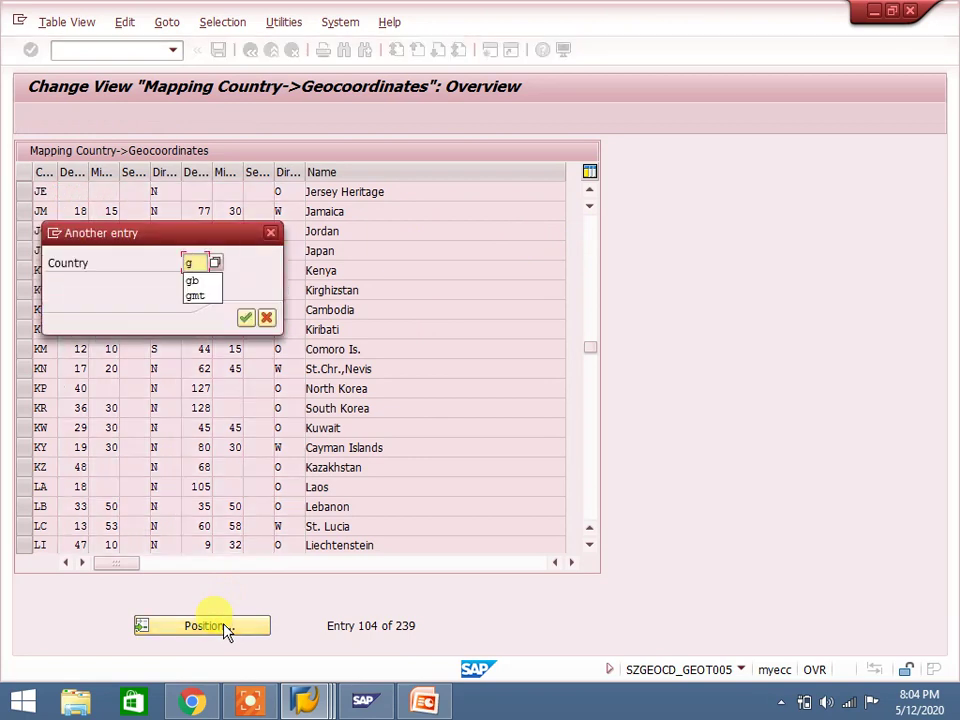
type("b")
key("Return")
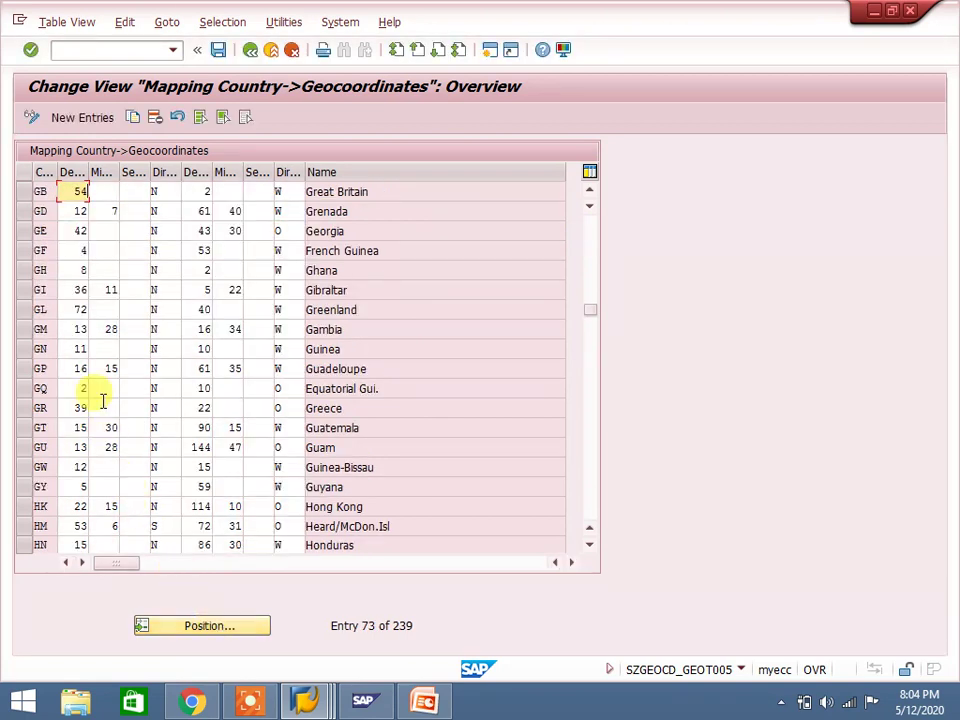
left_click(61, 190)
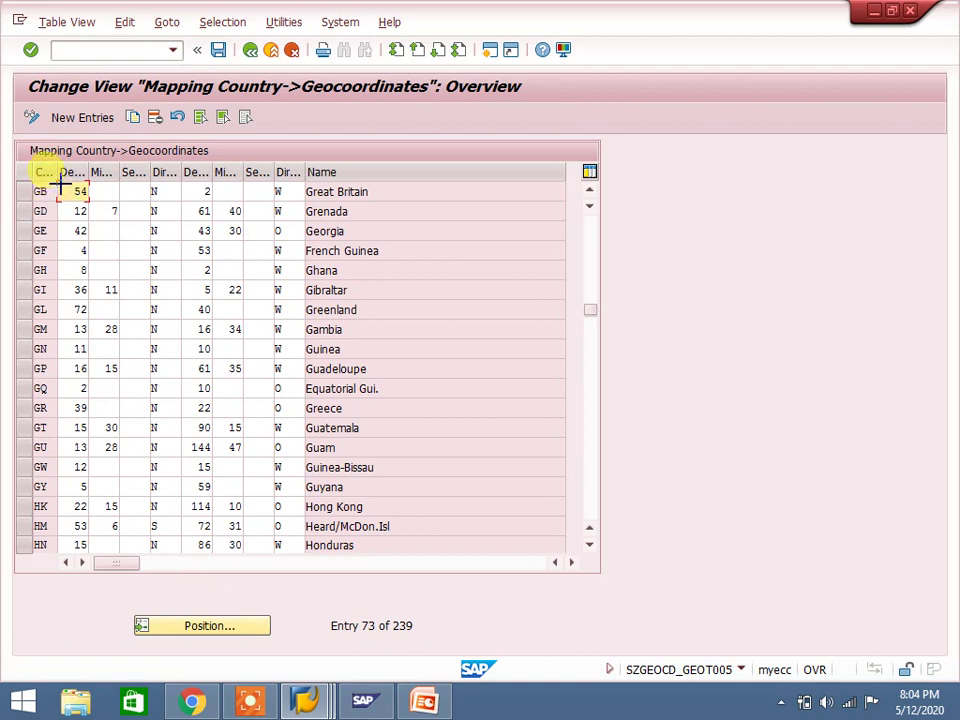
key("ctrl+y")
left_click_drag(61, 188, 287, 193)
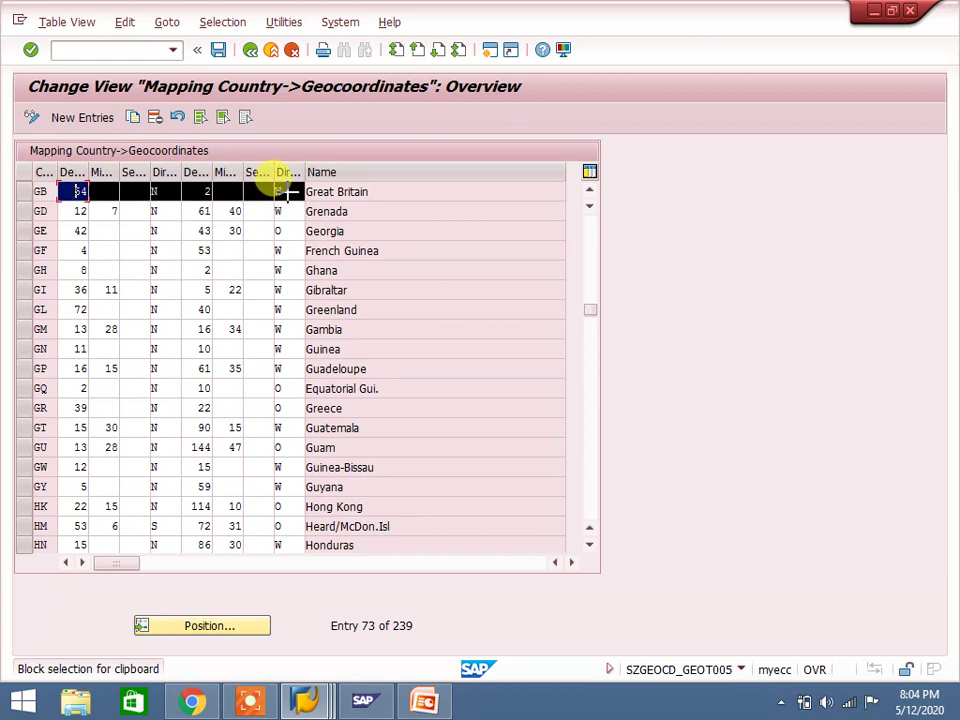
key("ctrl+c")
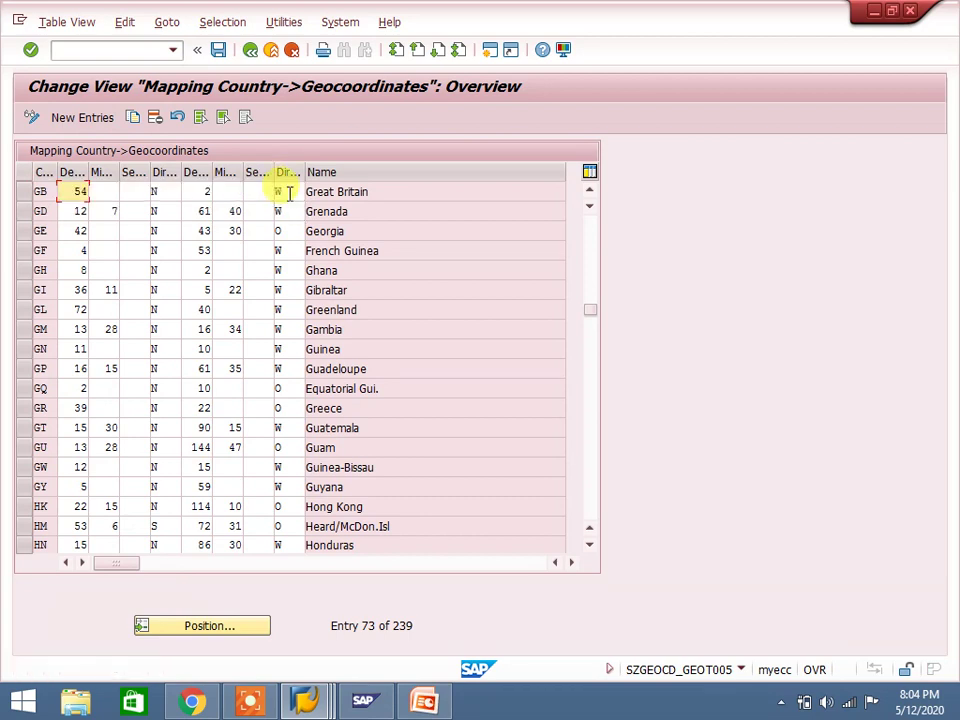
Paste the Great Britain coordinates into the JE entry and save them to the proposed customizing request.
left_click(216, 636)
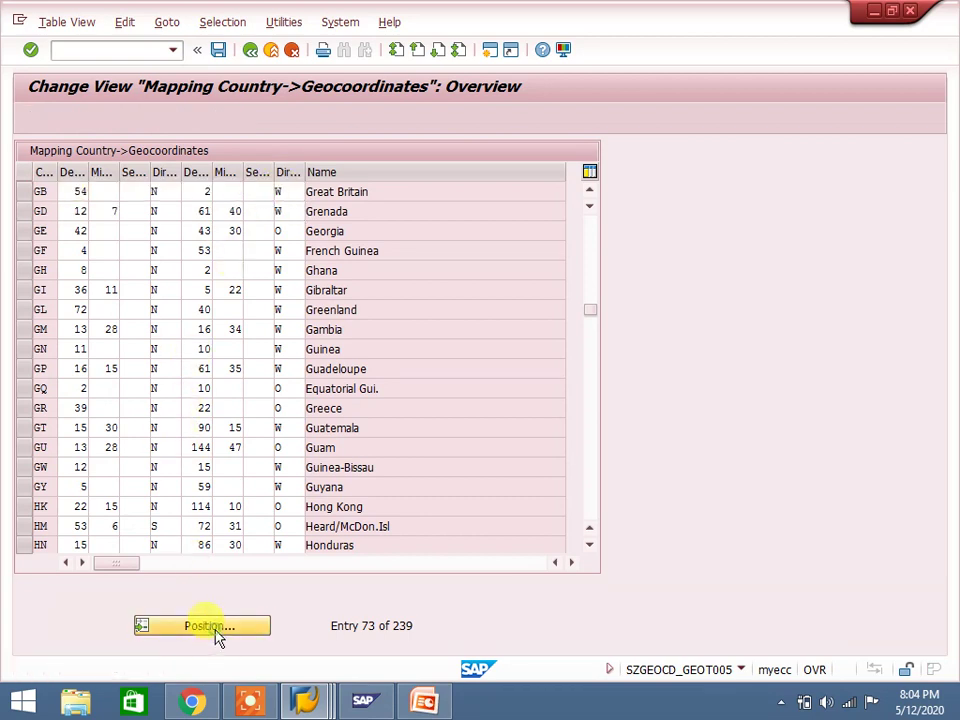
type("JE")
key("Return")
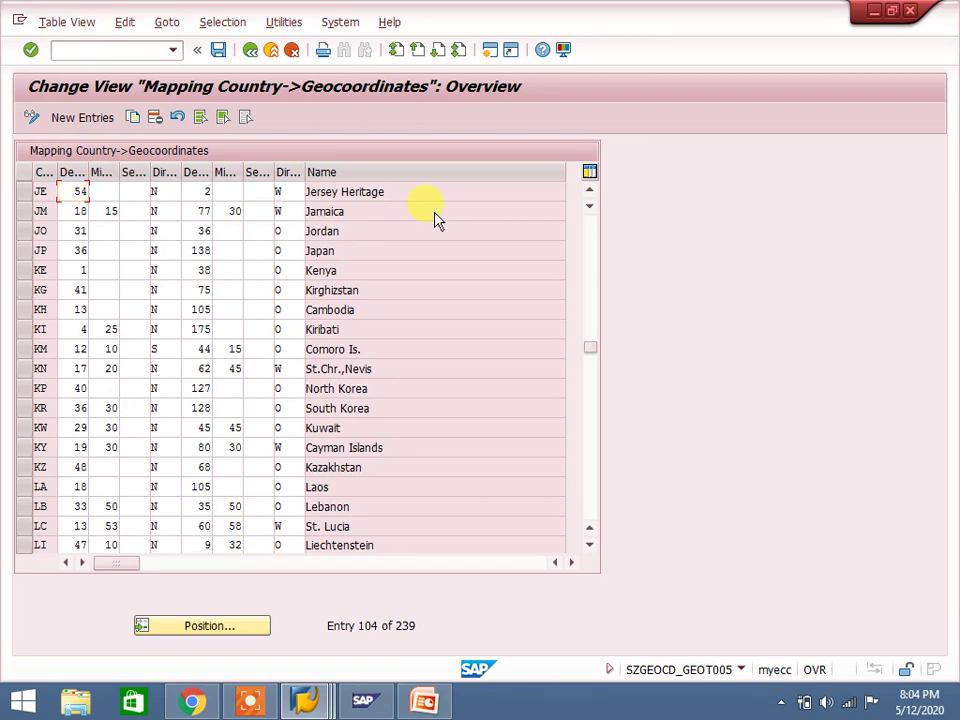
left_click(218, 49)
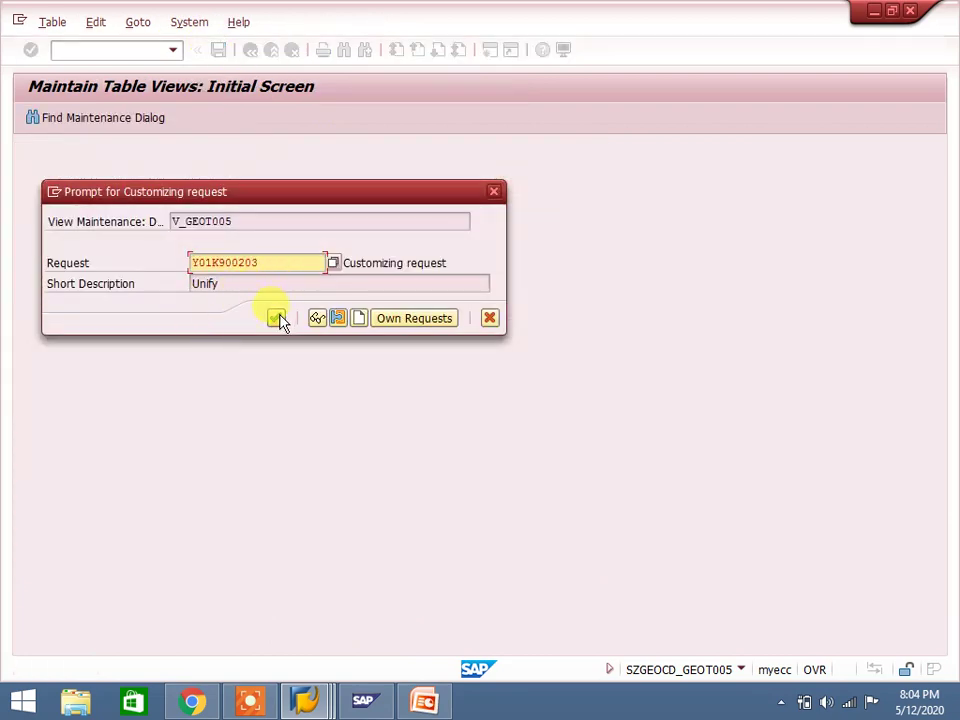
left_click(278, 318)
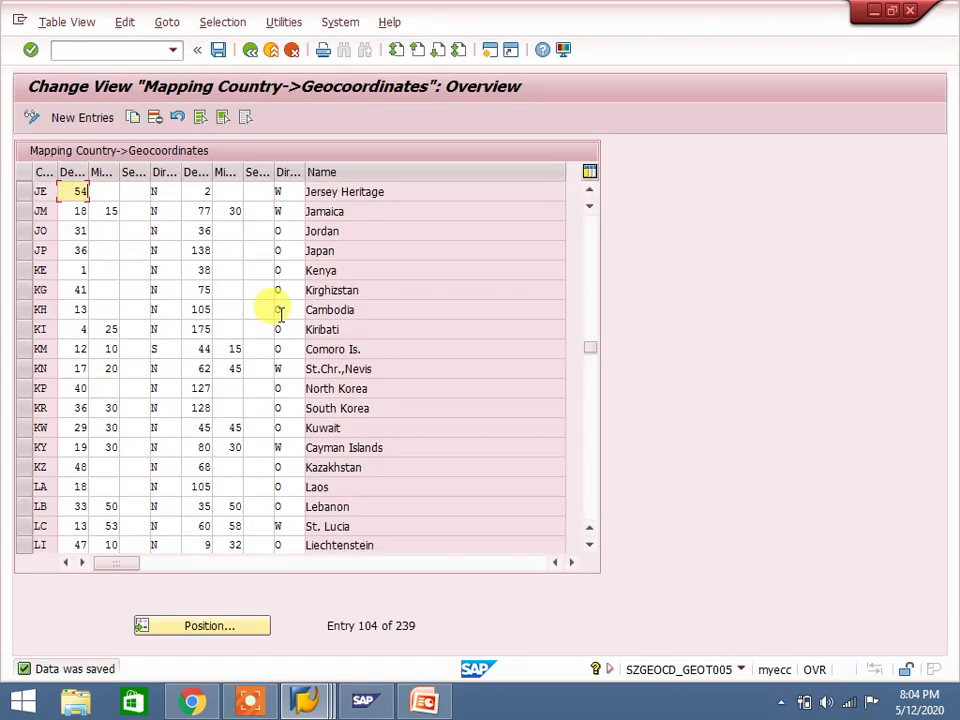
Start transaction SM30 in a new session and display the view V_GEOT005.
left_click(134, 50)
type("/osm30")
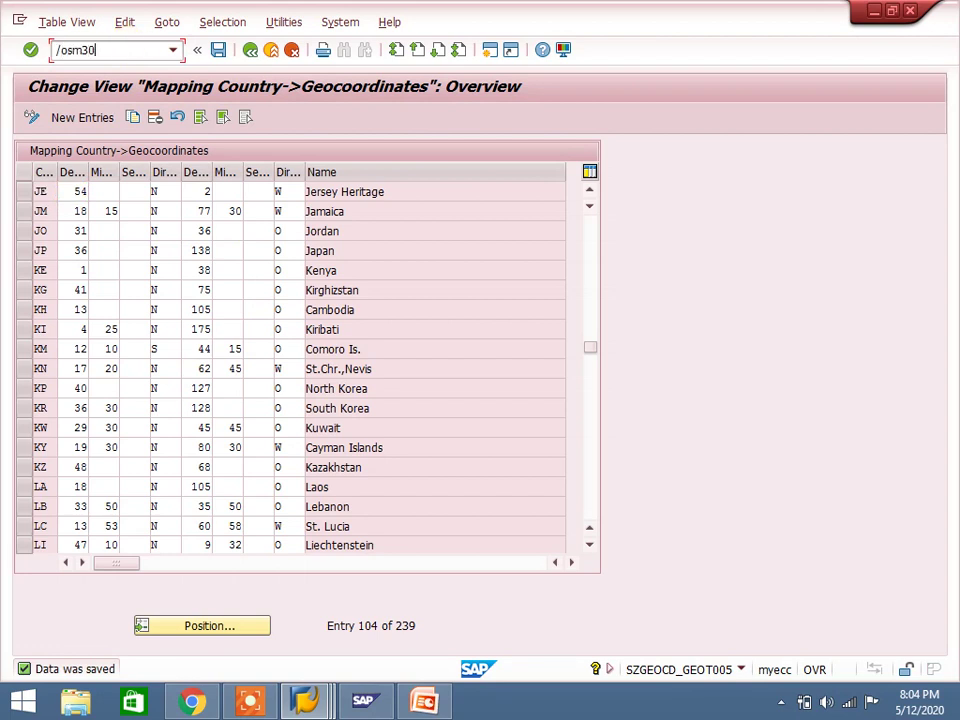
key("Return")
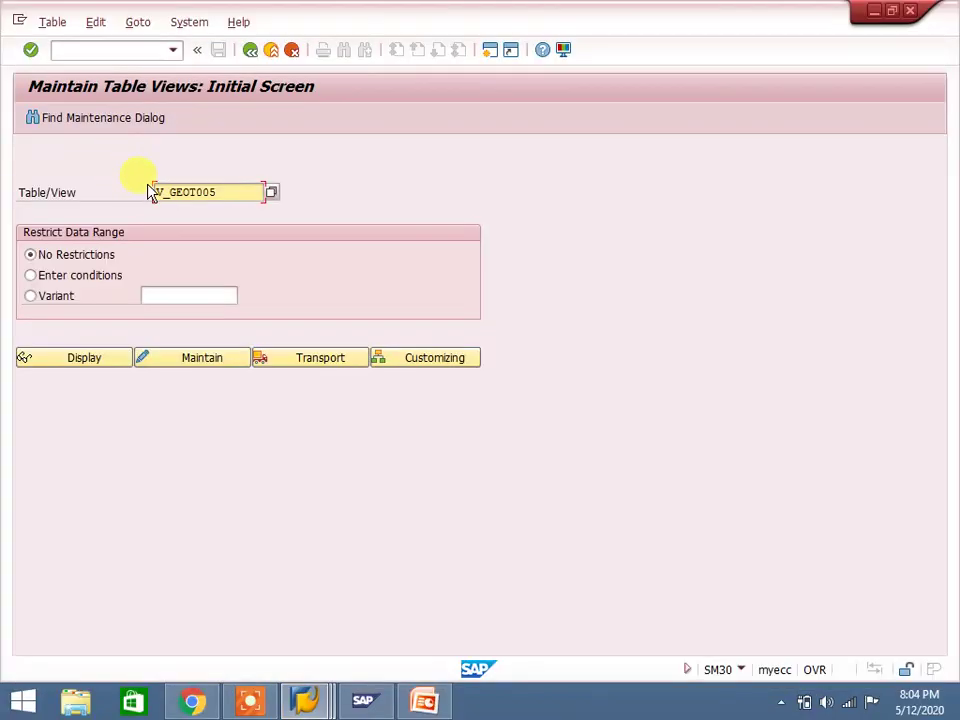
left_click(228, 192)
left_click(113, 366)
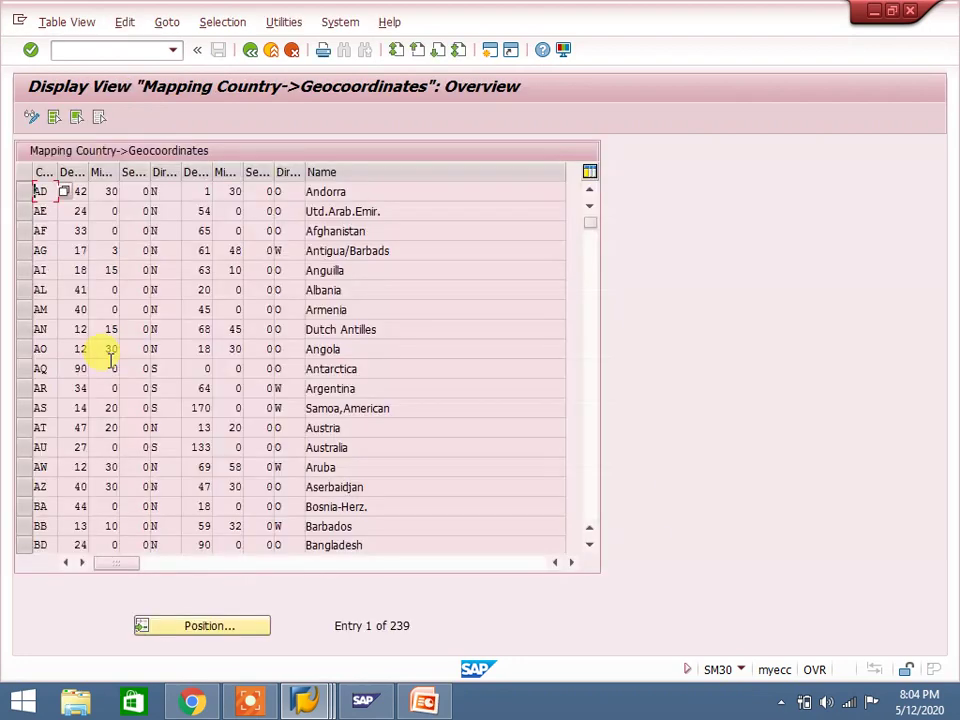
Look up the entry for country JE in the displayed geocoordinates view.
left_click(212, 626)
type("IN")
key("Return")
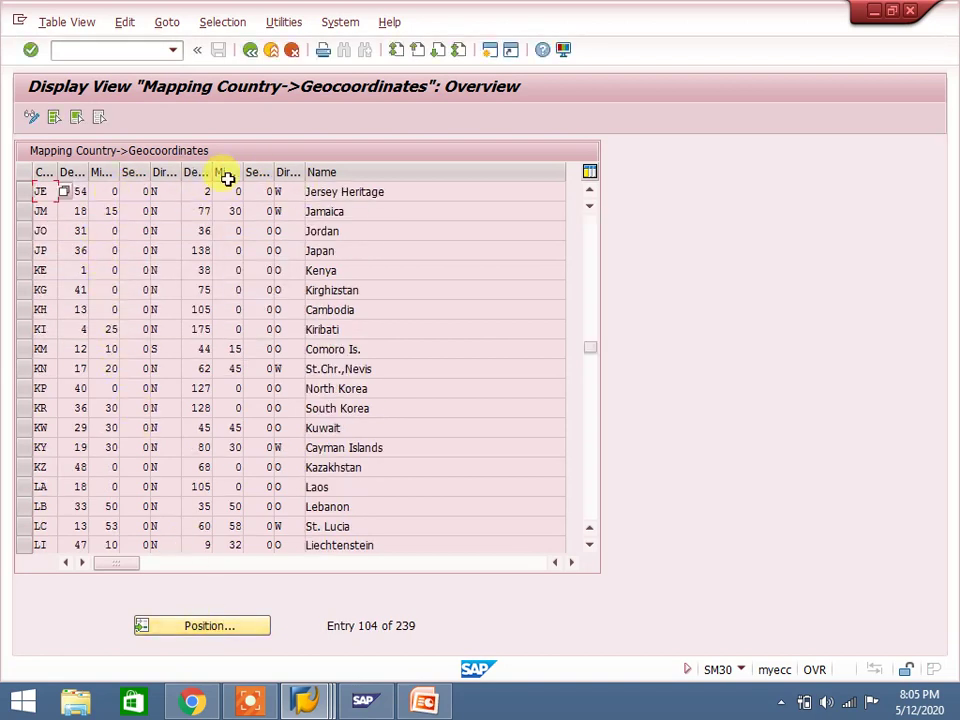
Open the geographical data for countries and regions in the Implementation Guide and locate the JE entry.
key("ctrl+F1")
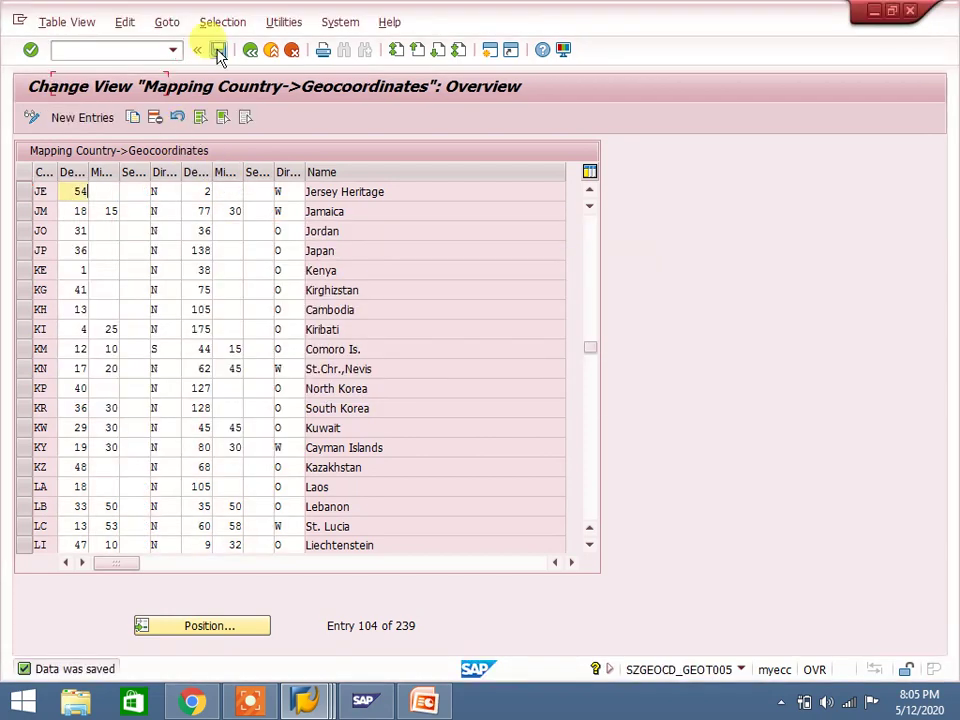
left_click(249, 50)
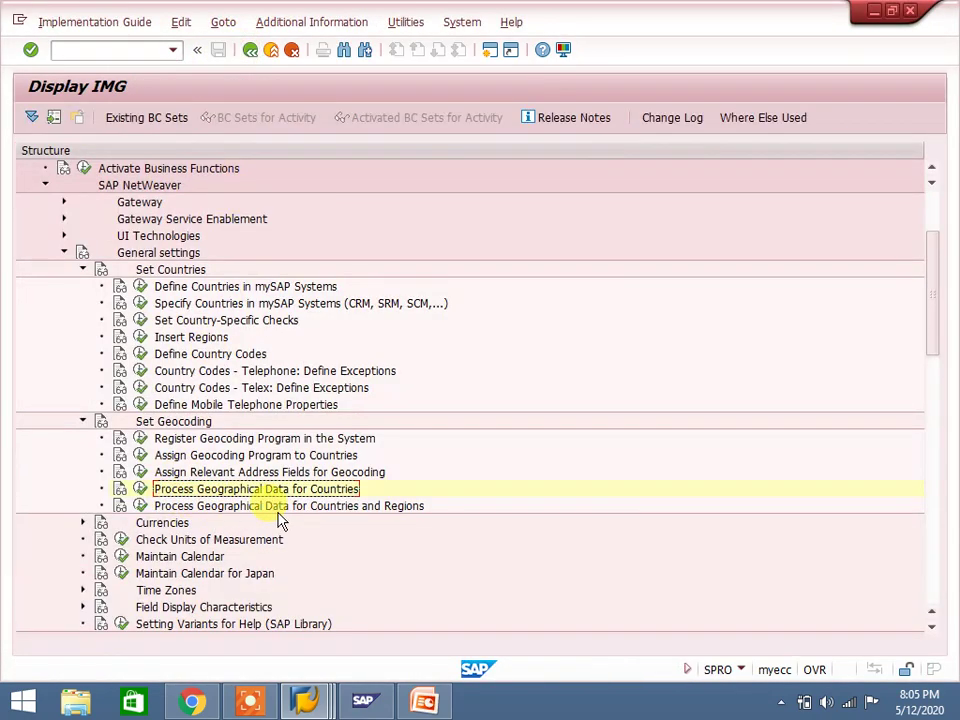
left_click(140, 506)
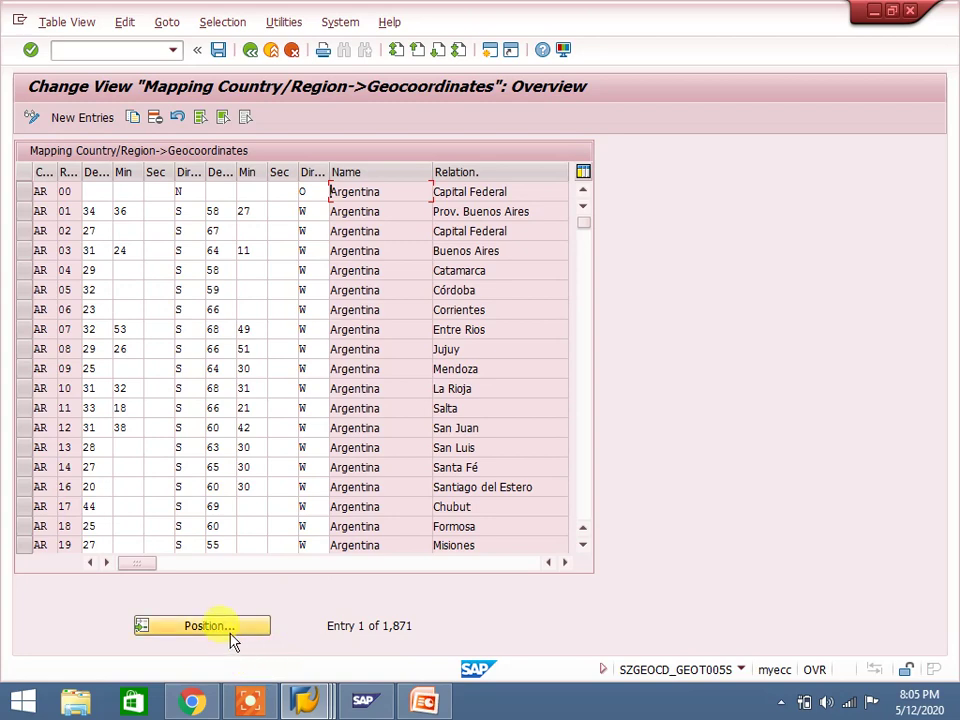
left_click(205, 626)
type("IT")
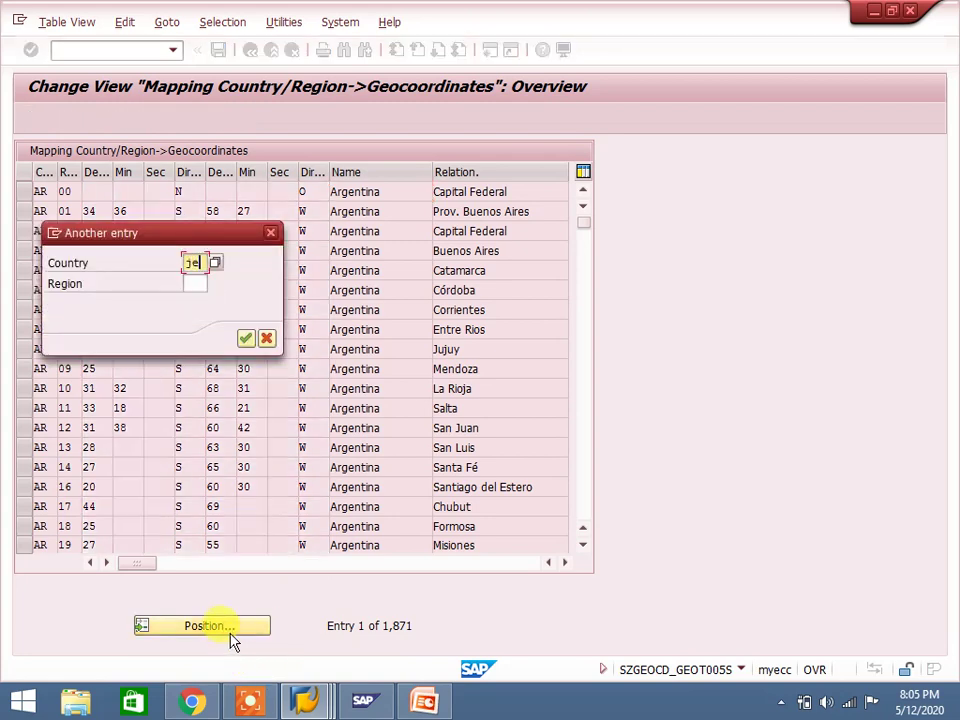
key("Return")
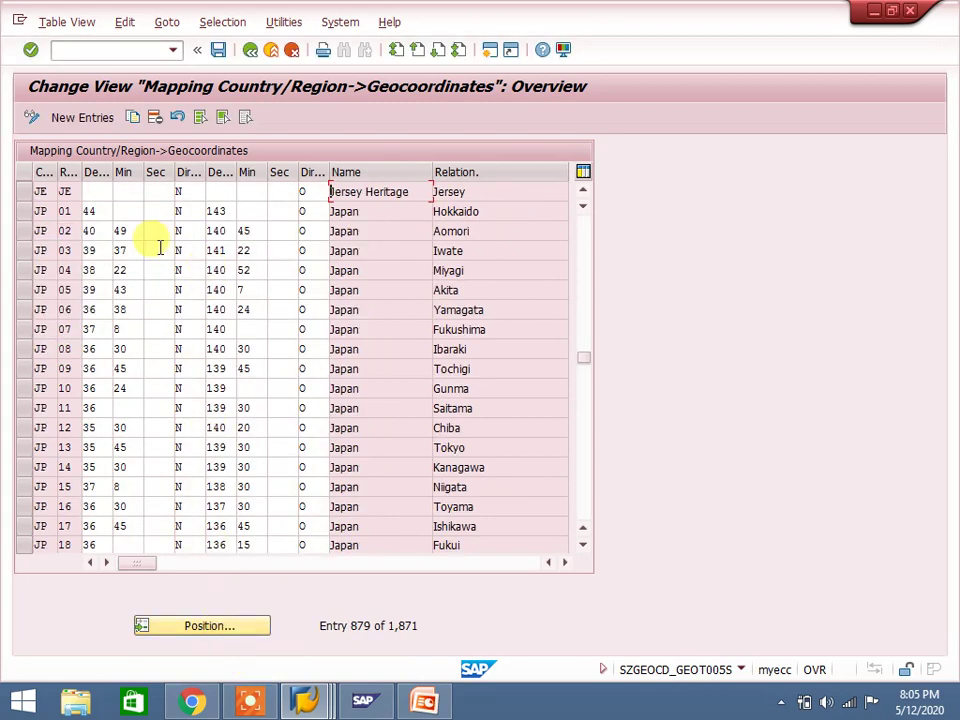
Locate the Great Britain (GB) regions and copy the full set of coordinates of region AM (Armagh) to the clipboard.
left_click(185, 628)
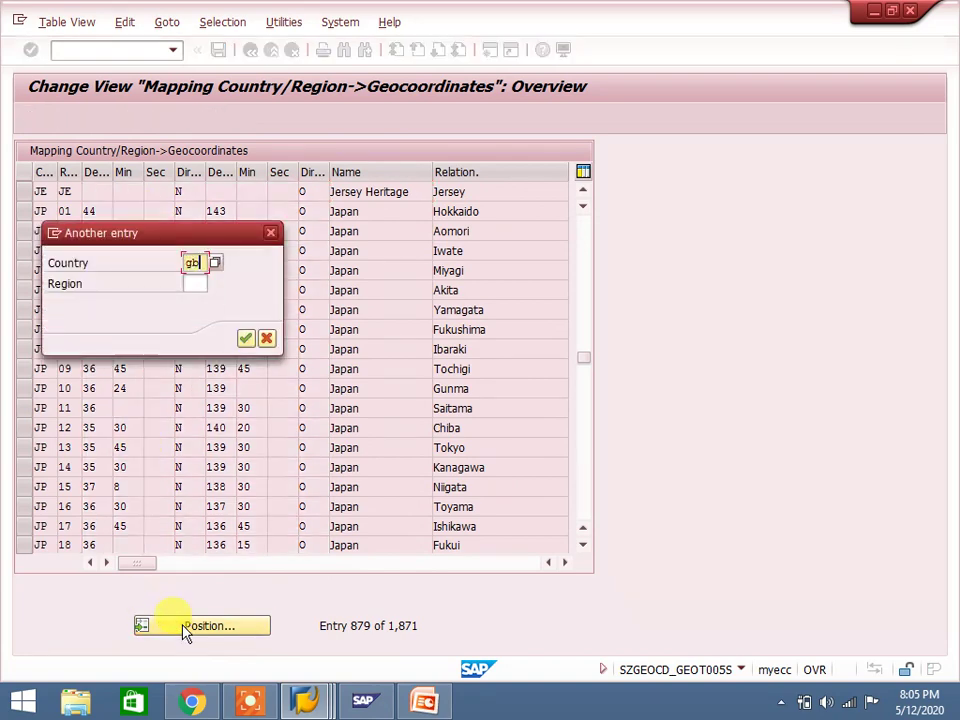
type("gb")
key("Return")
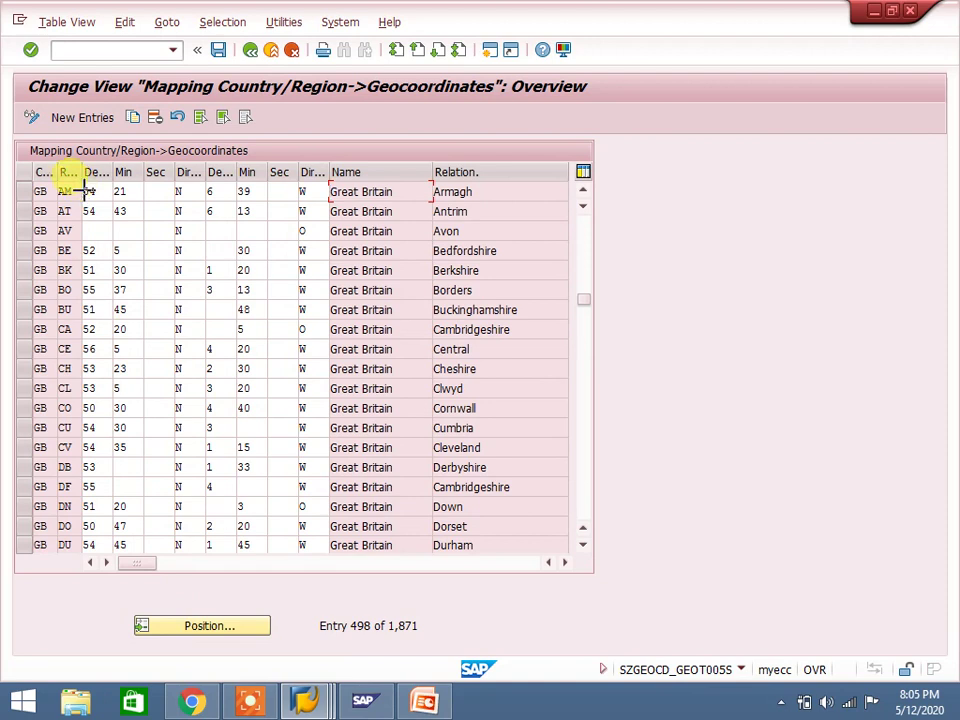
key("ctrl+y")
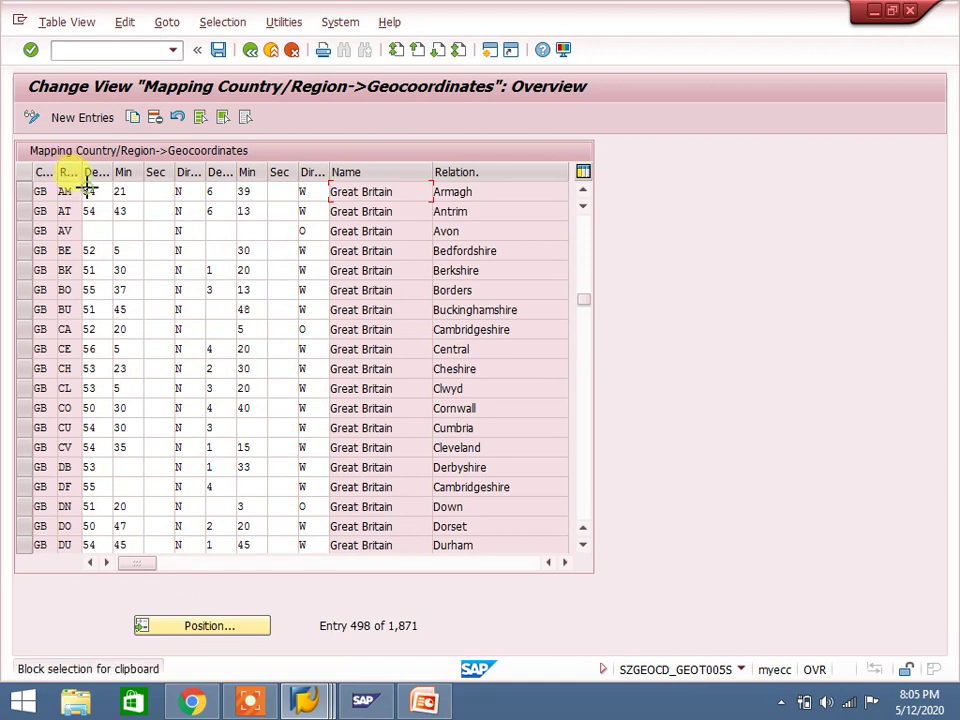
left_click_drag(88, 190, 318, 181)
key("ctrl+c")
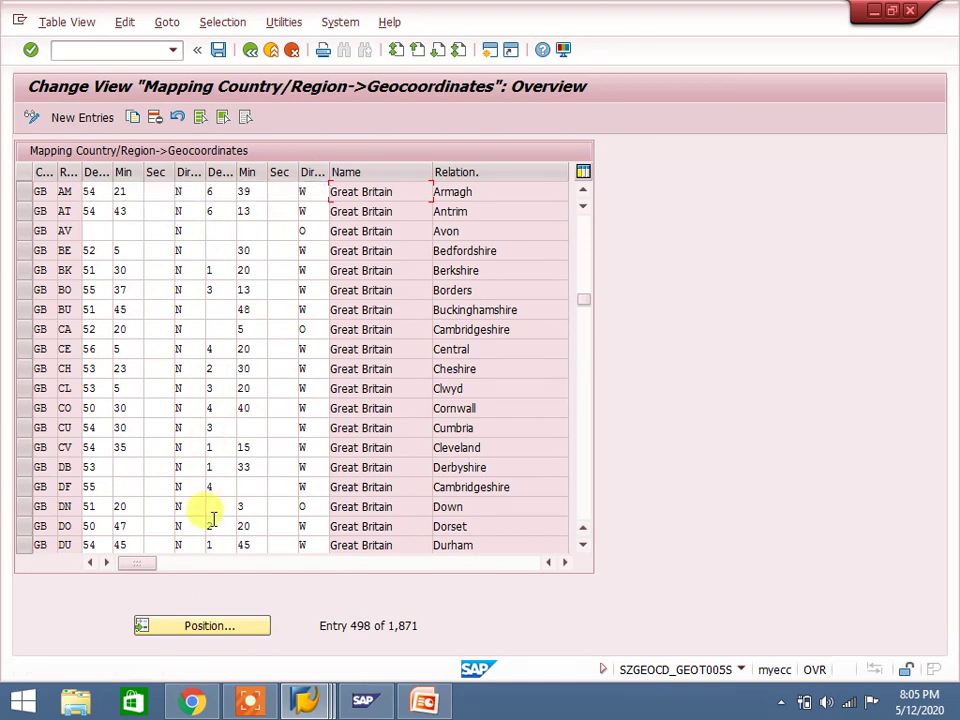
Paste the copied coordinates into the JE region entry for country JE and save them to the proposed customizing request.
left_click(210, 627)
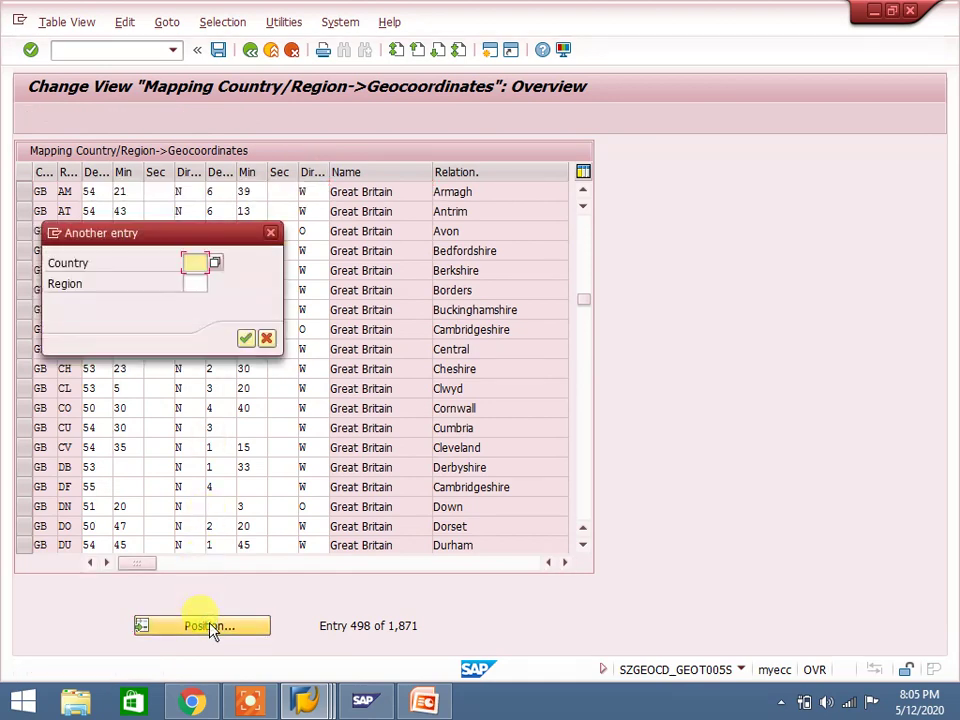
type("GB")
key("Return")
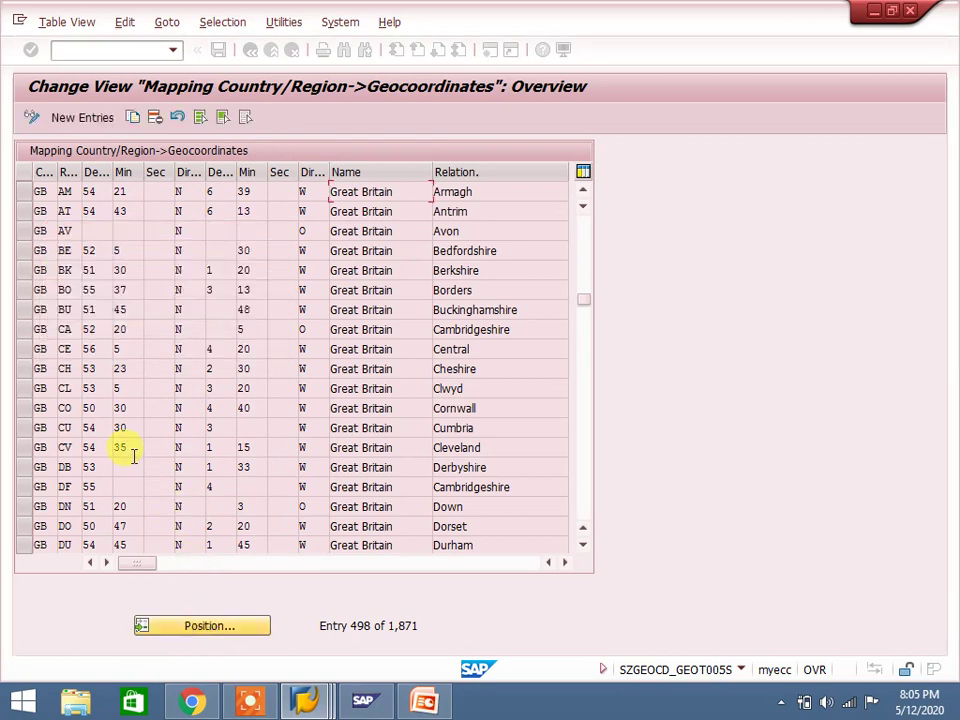
left_click(88, 192)
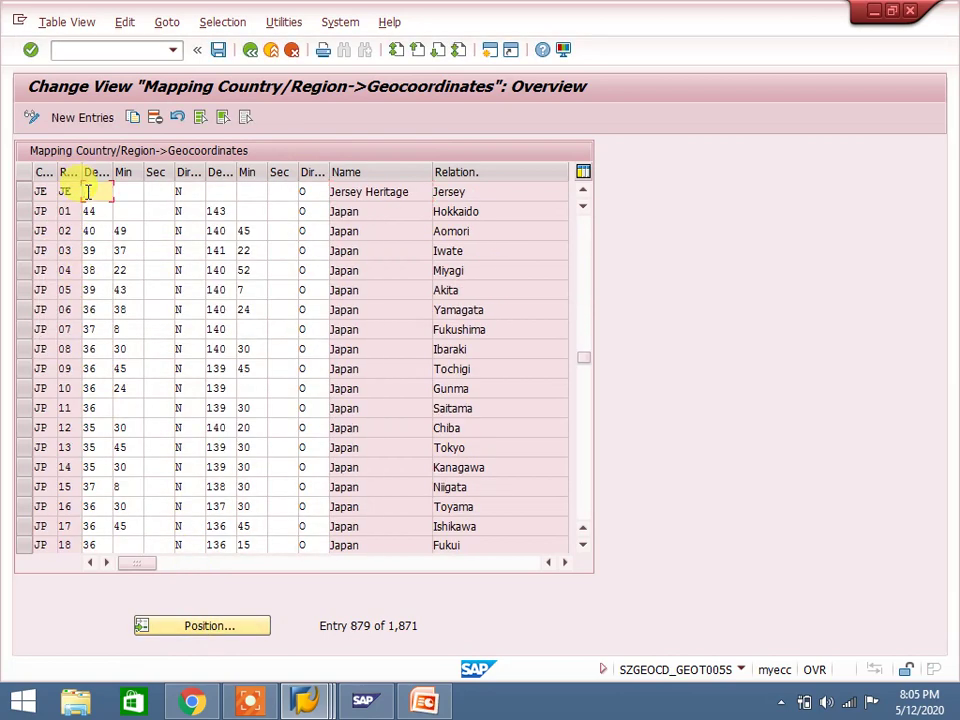
key("ctrl+v")
left_click(218, 50)
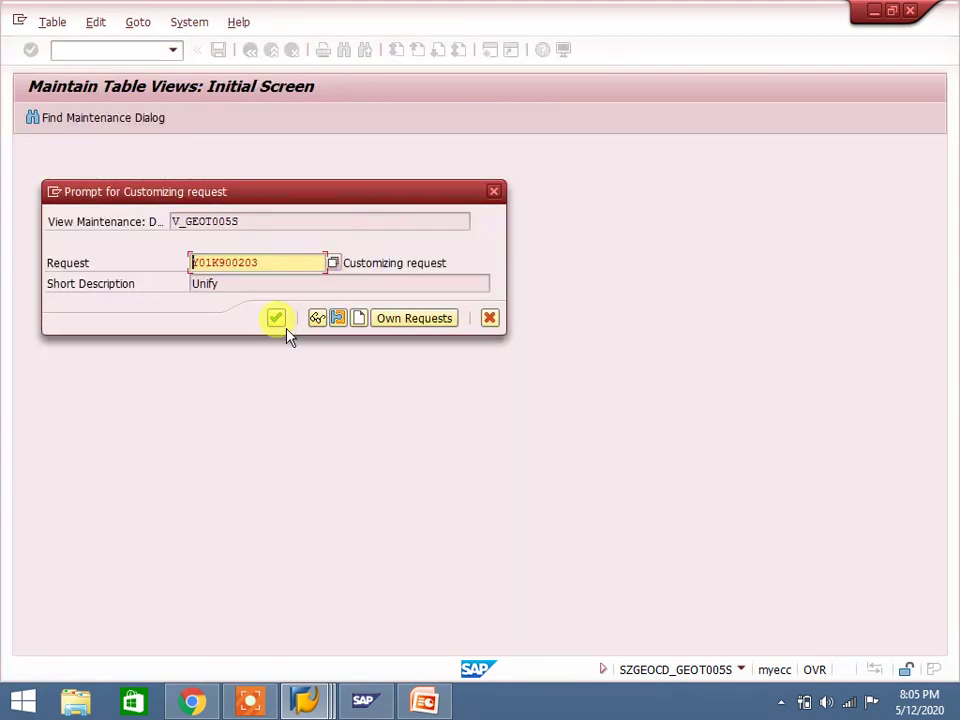
left_click(277, 320)
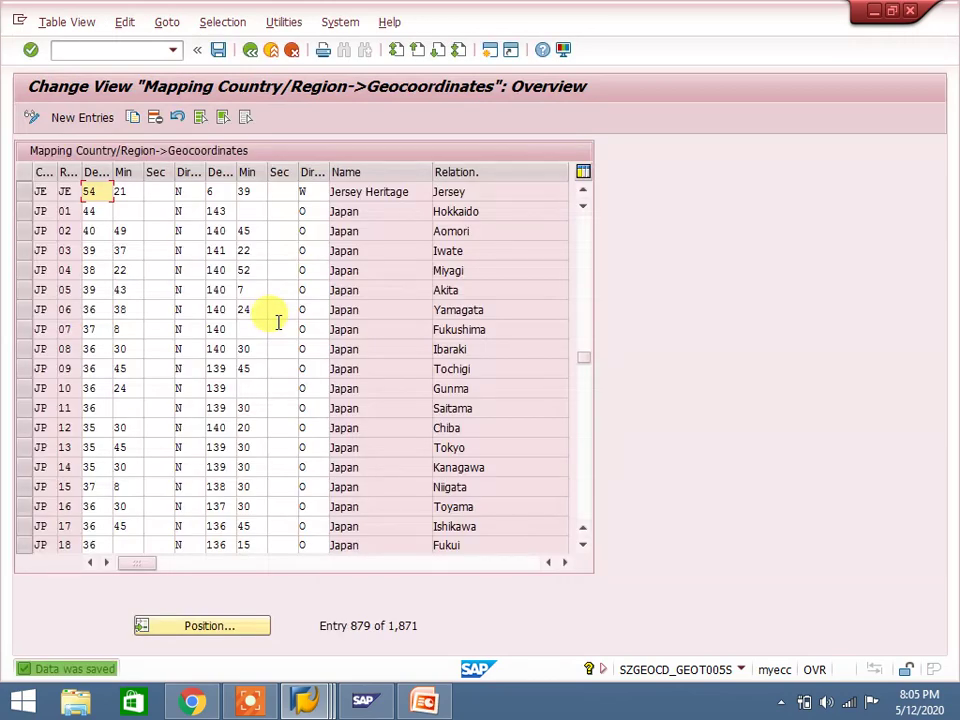
Return to the SM30 session and display the view V_GEOT005S.
key("F3")
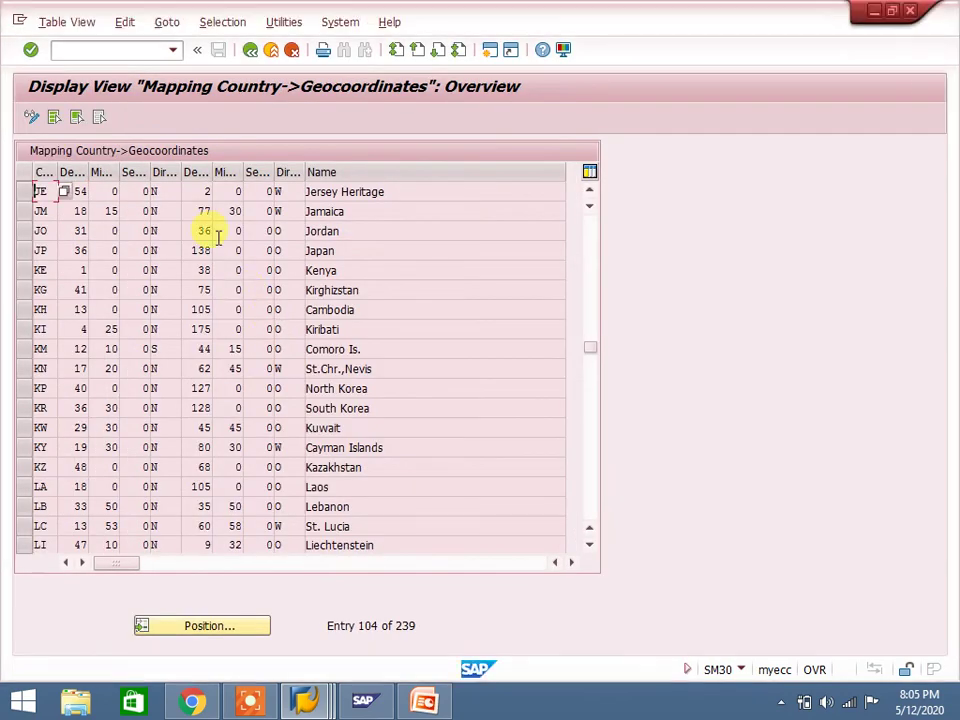
left_click(250, 50)
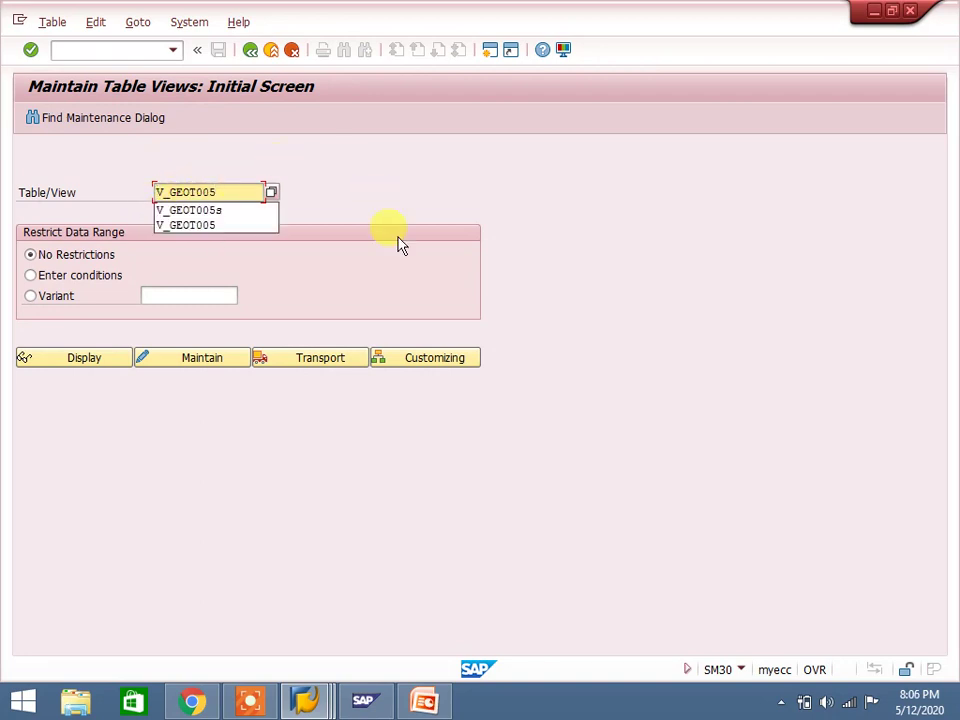
key("F7")
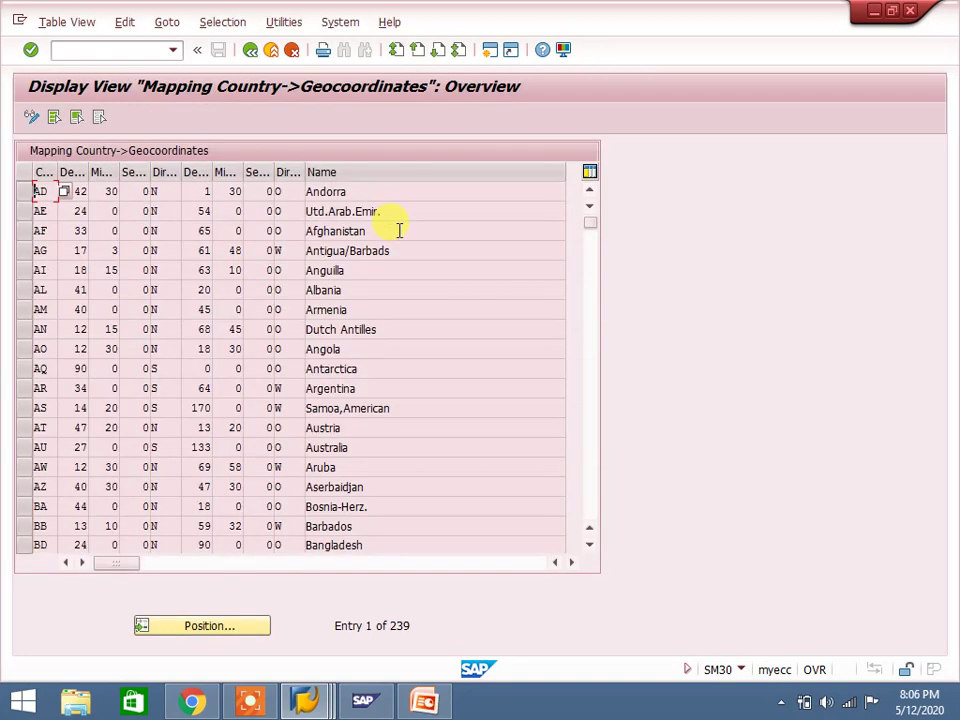
left_click(249, 49)
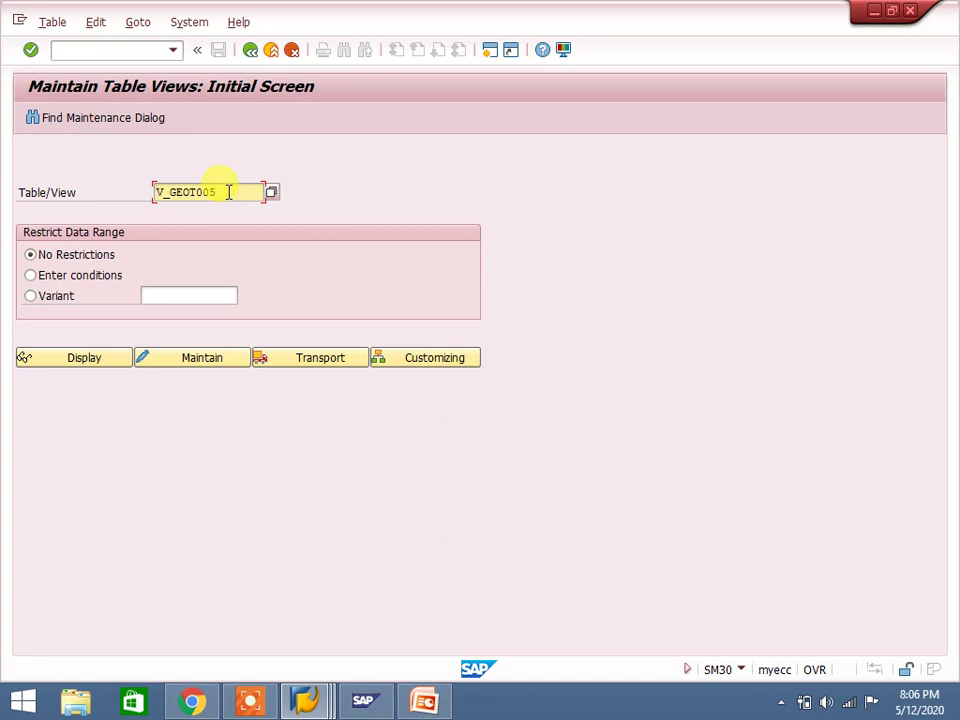
key("F7")
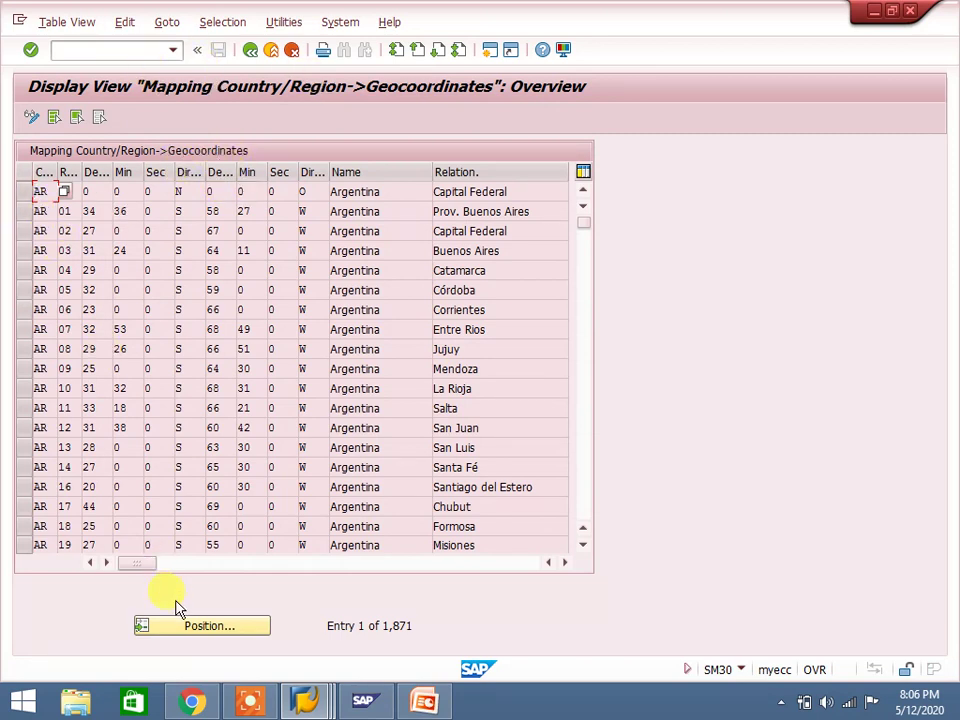
Look up country JE in the displayed country/region geocoordinates, check its entry and leave the view.
left_click(190, 626)
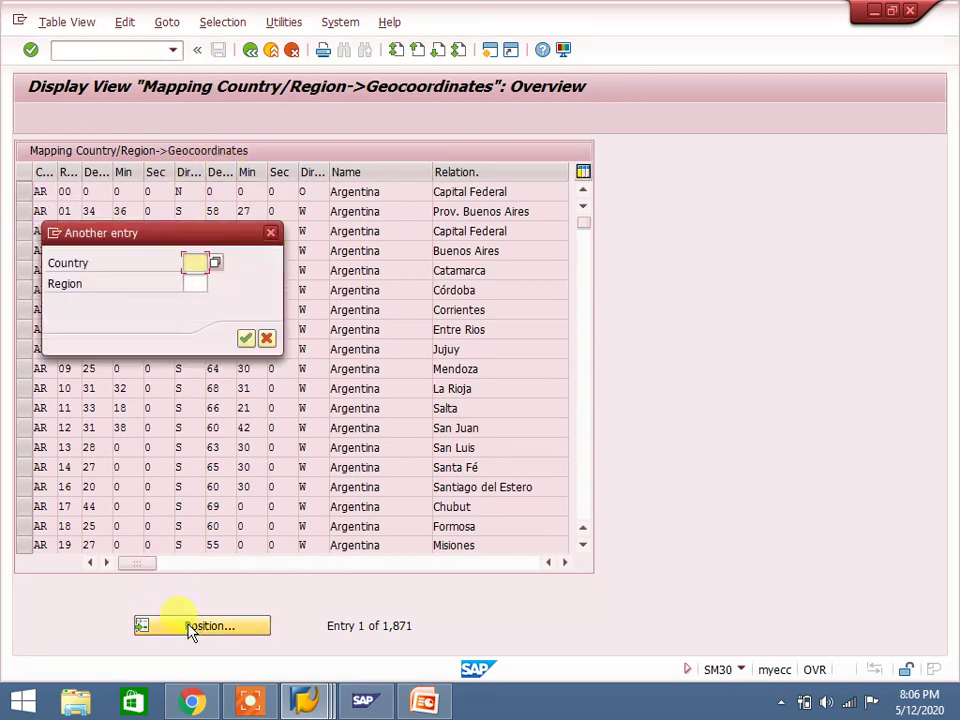
type("je")
key("Return")
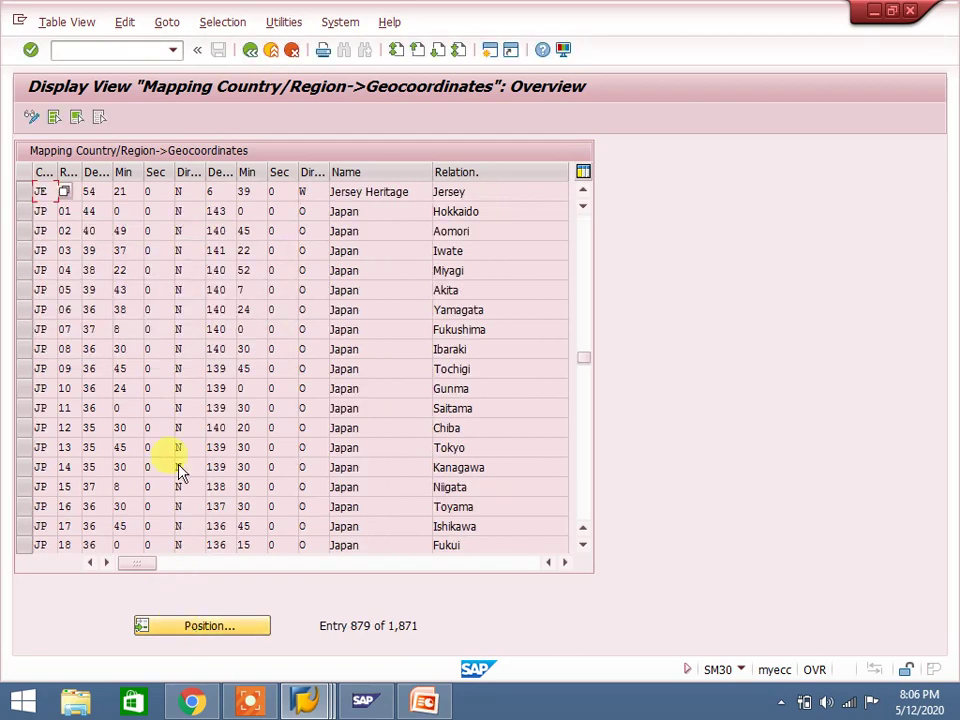
left_click(89, 190)
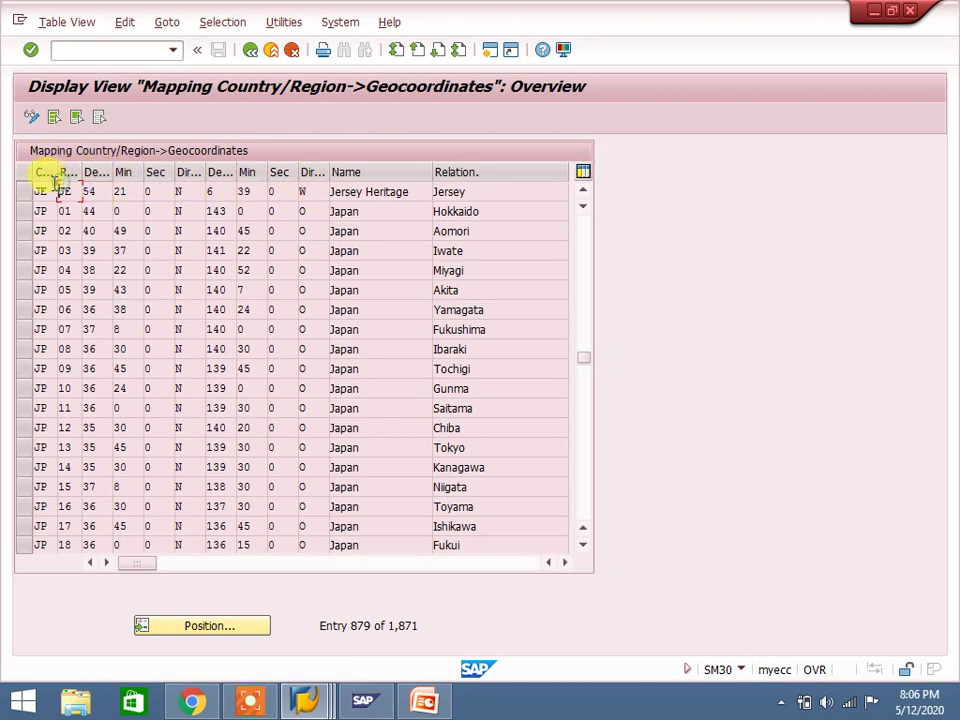
left_click(43, 190)
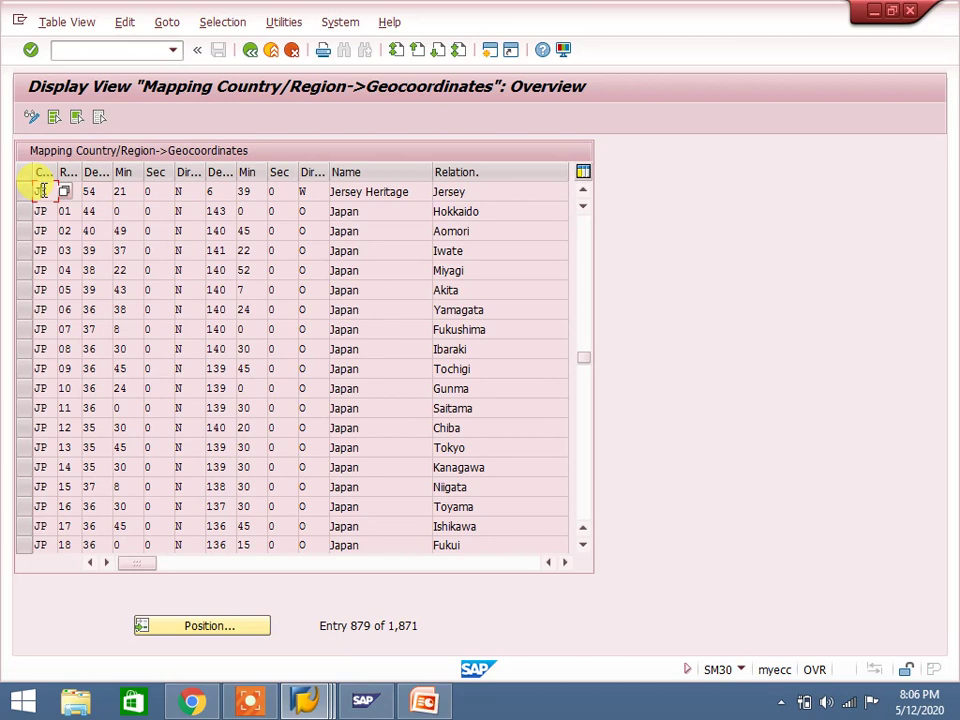
left_click(250, 52)
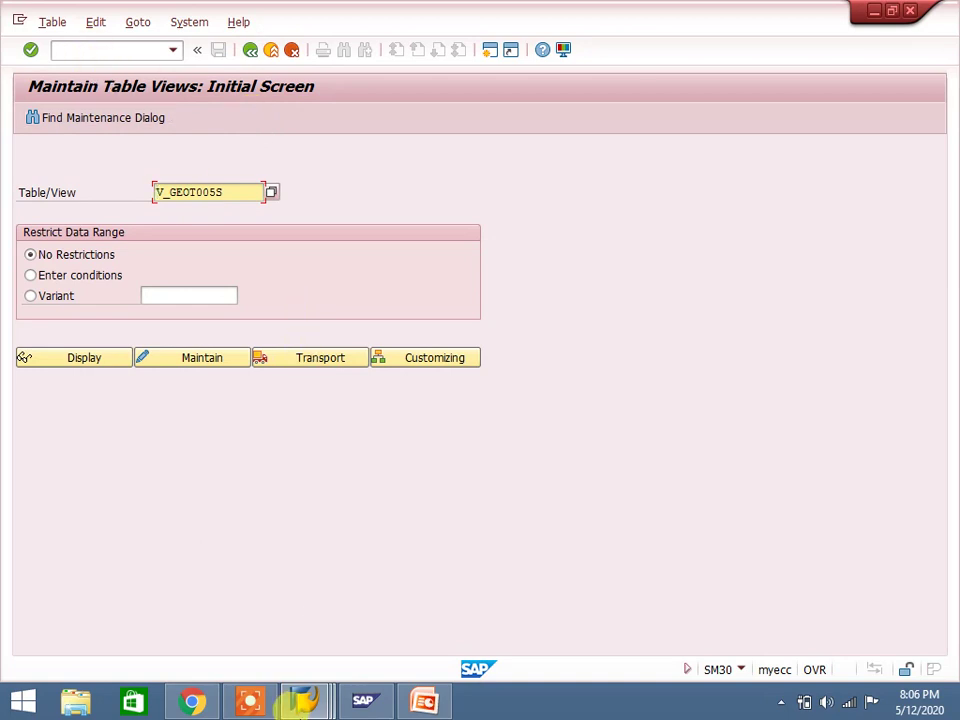
Switch to the Create Customer session and set the country in the street address to JE.
mouse_move(308, 705)
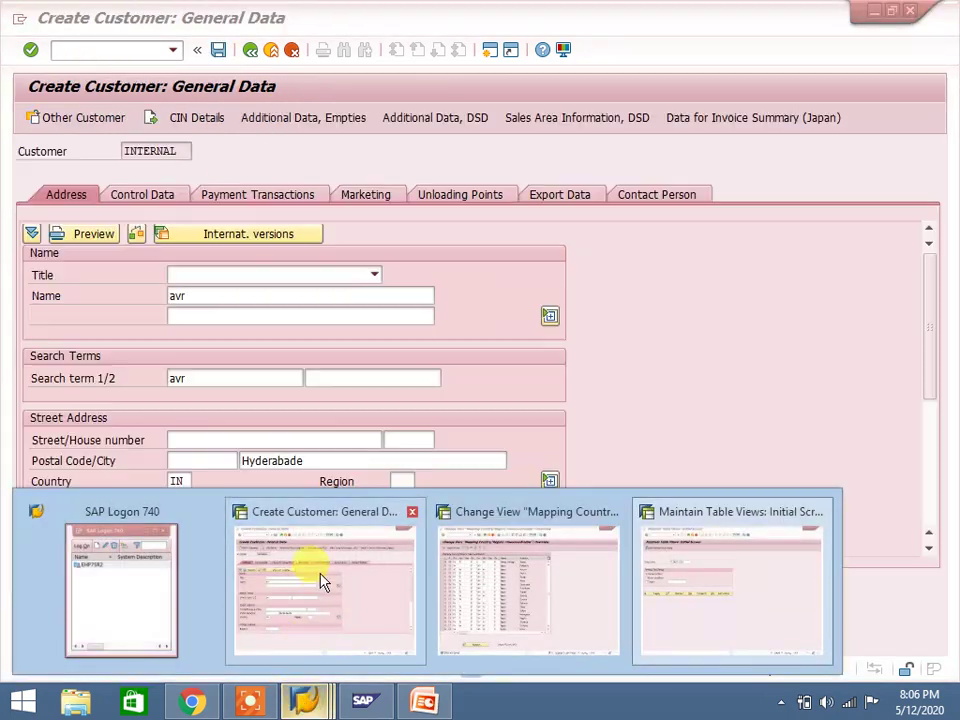
left_click(321, 579)
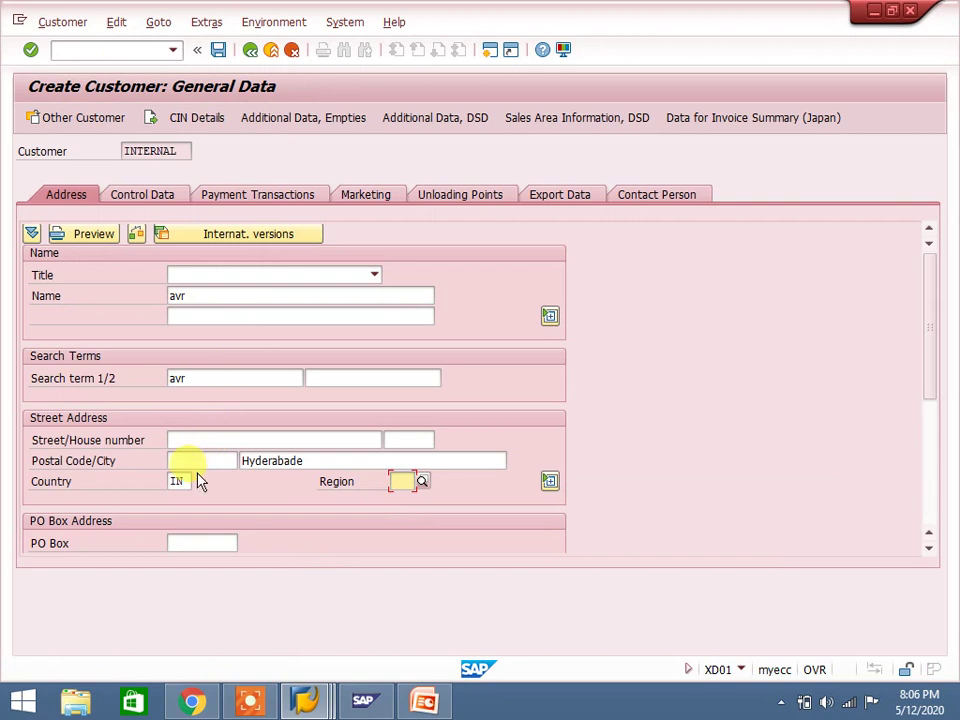
left_click(189, 481)
key("BackSpace")
key("BackSpace")
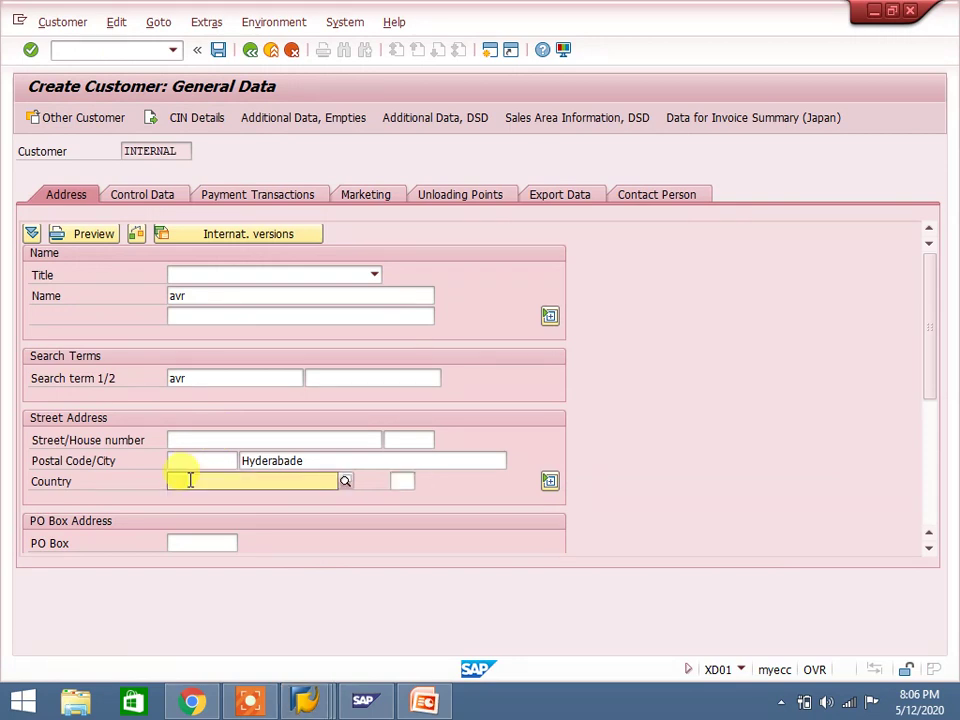
type("je")
key("Return")
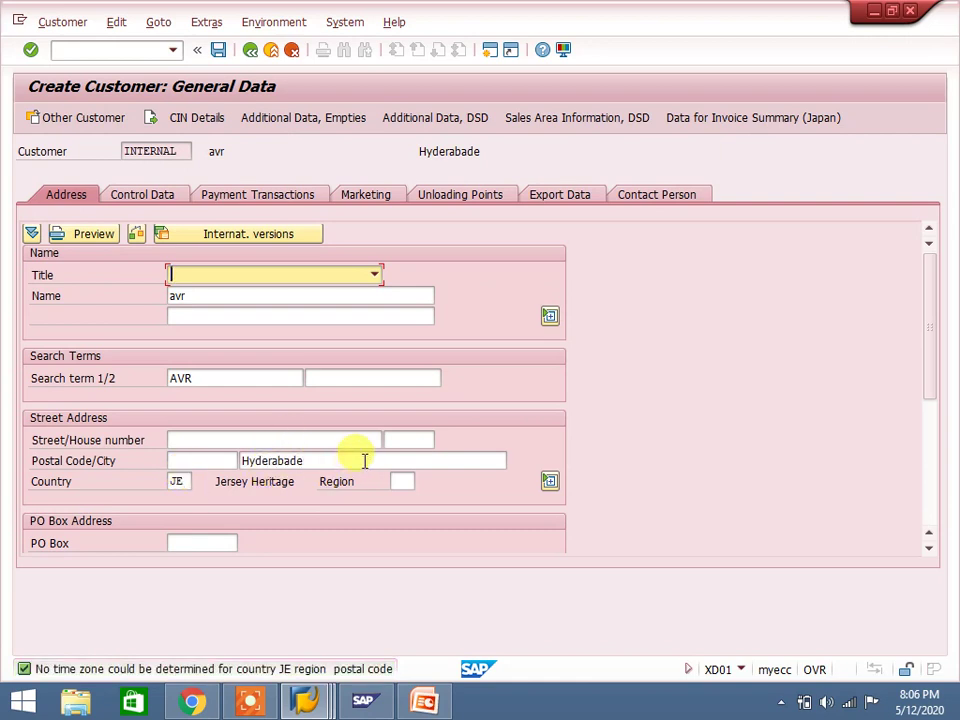
Set the customer's region to JE and save the new customer.
left_click(397, 481)
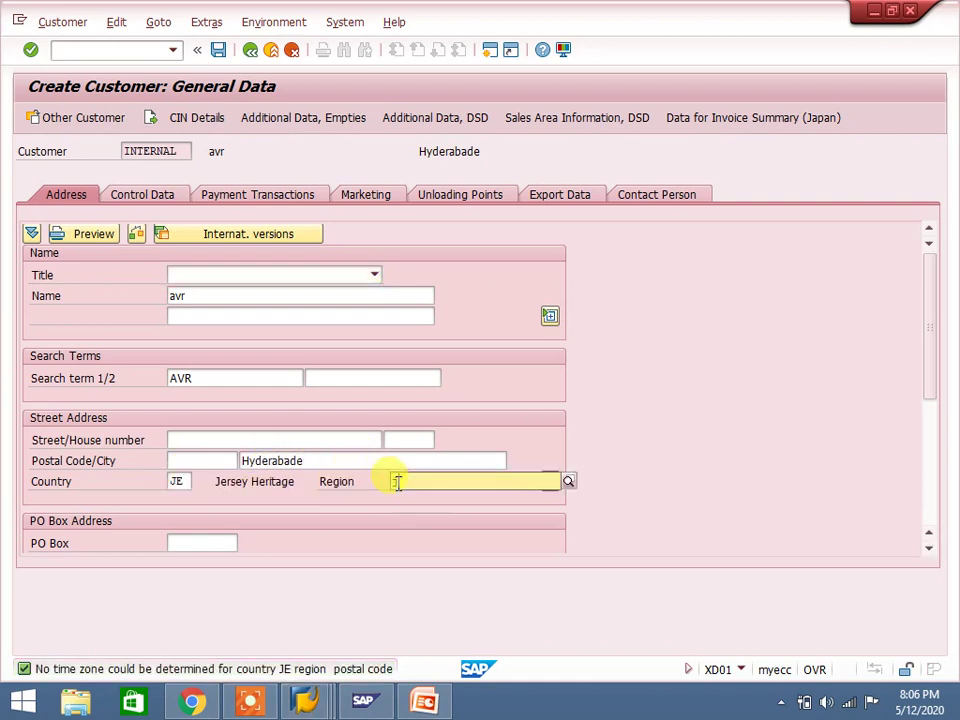
type("je")
key("Return")
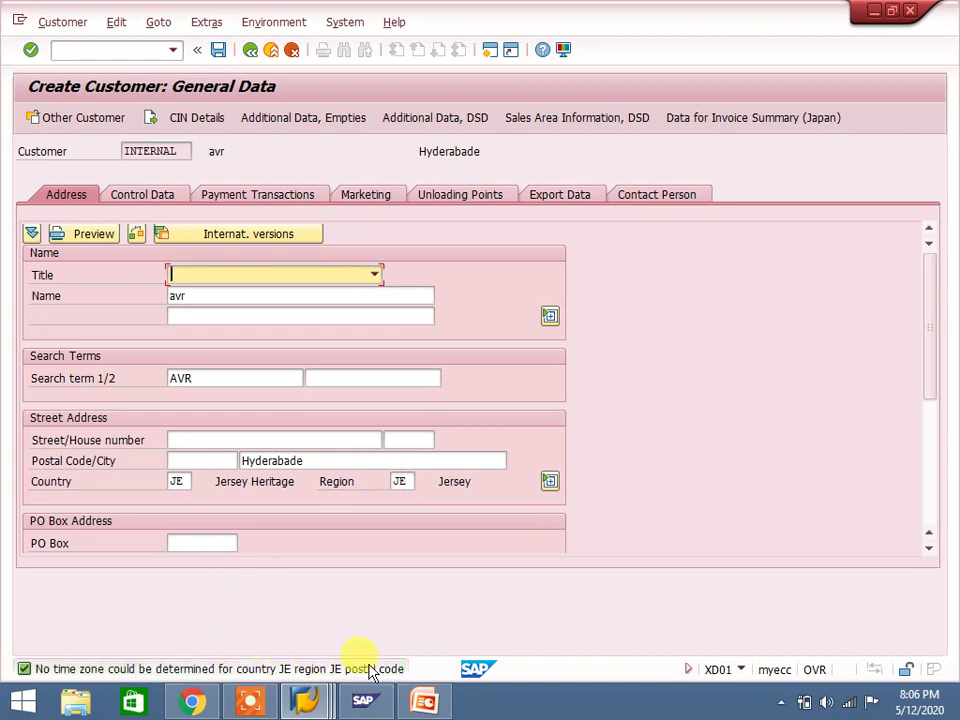
left_click(217, 50)
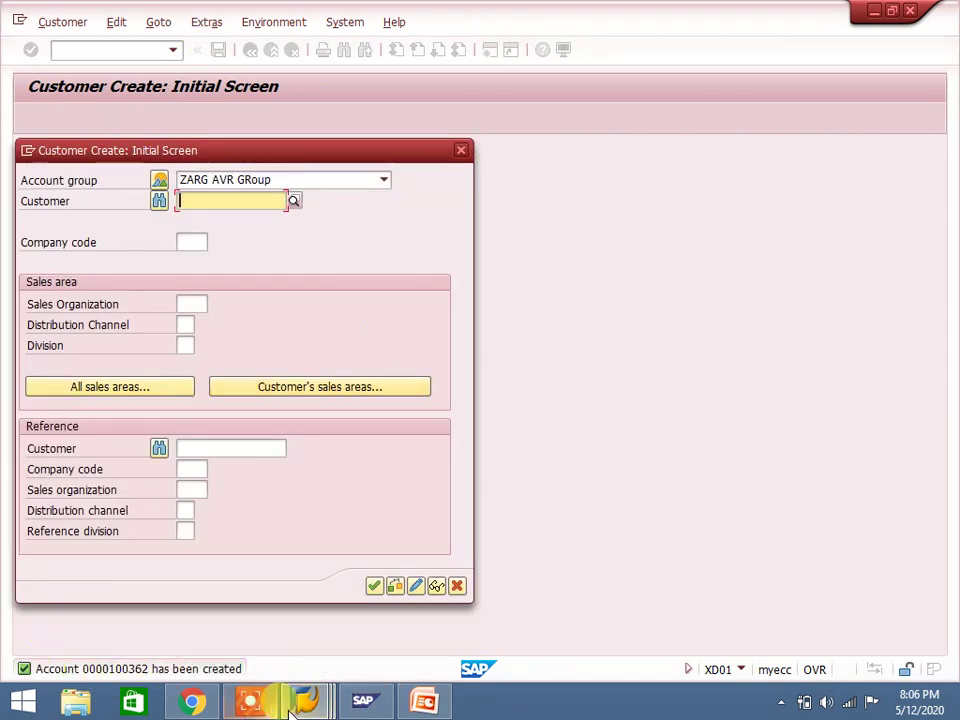
Switch to the Implementation Guide session, leave the geocoordinates view, and collapse the Set Countries and Set Geocoding nodes.
mouse_move(300, 705)
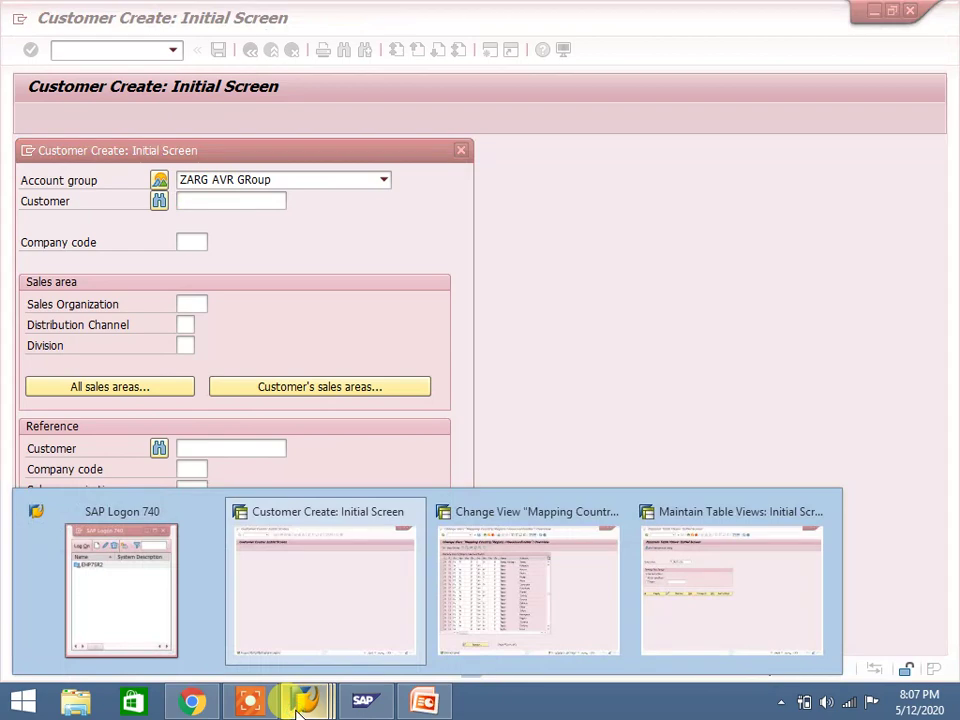
left_click(497, 634)
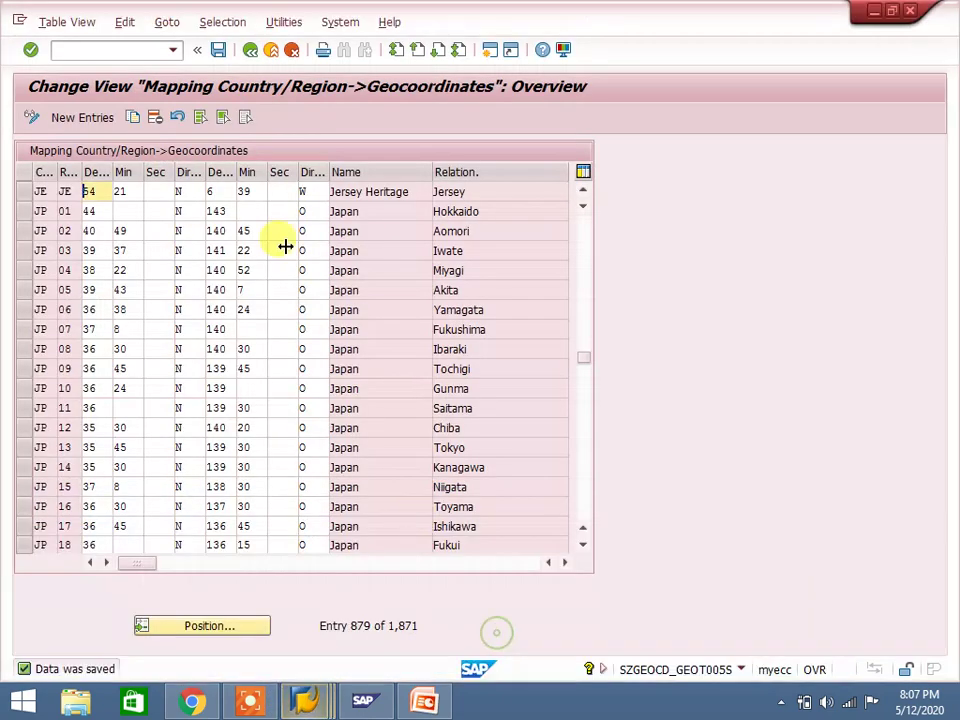
left_click(249, 52)
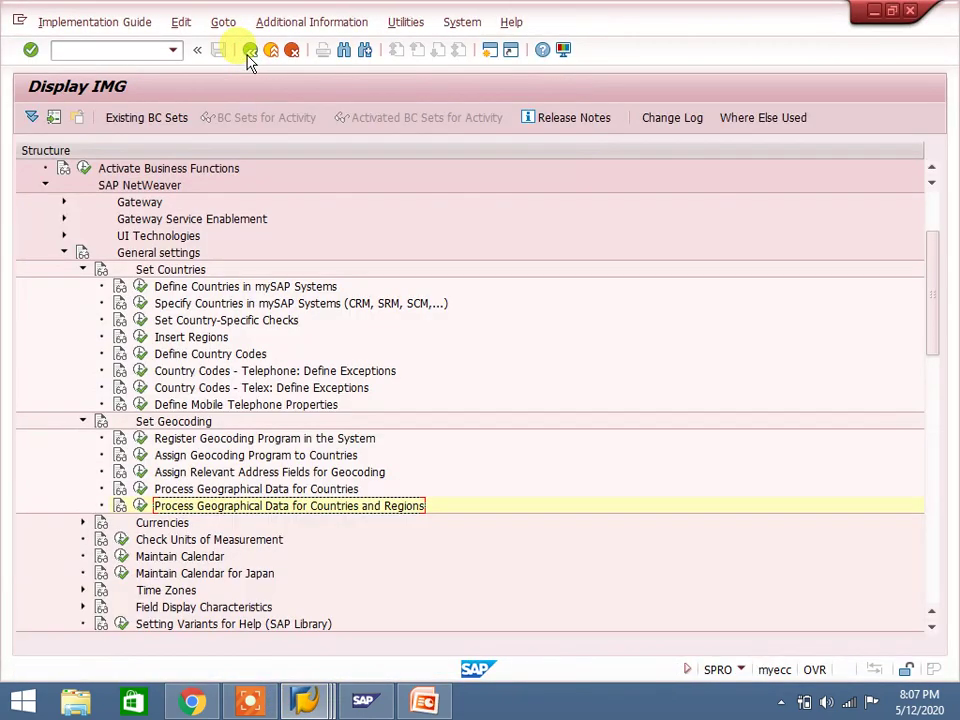
left_click(83, 270)
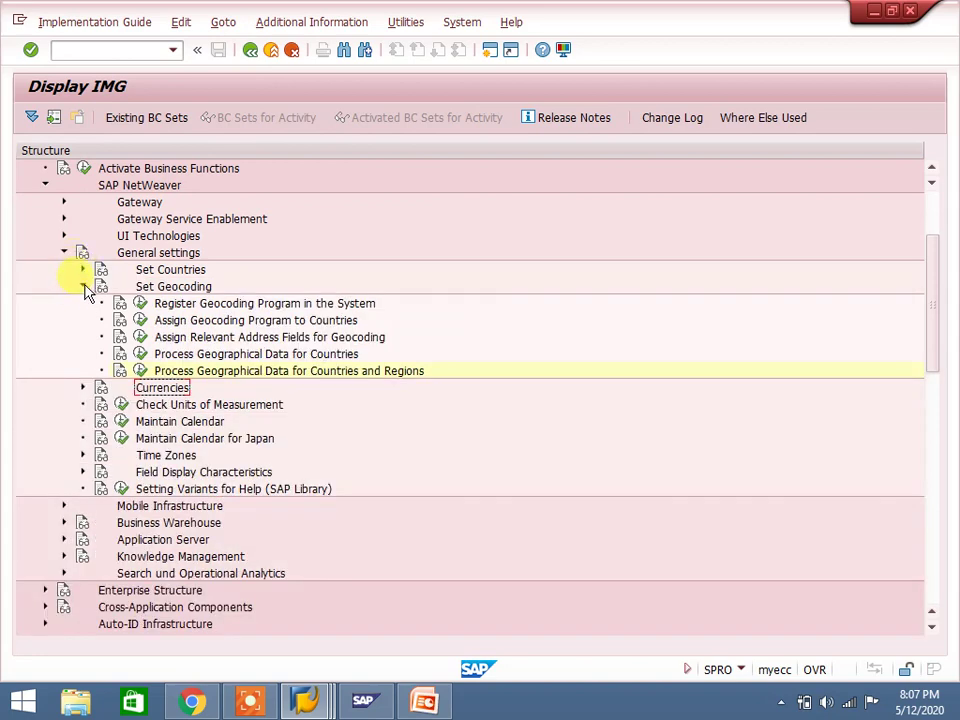
left_click(84, 287)
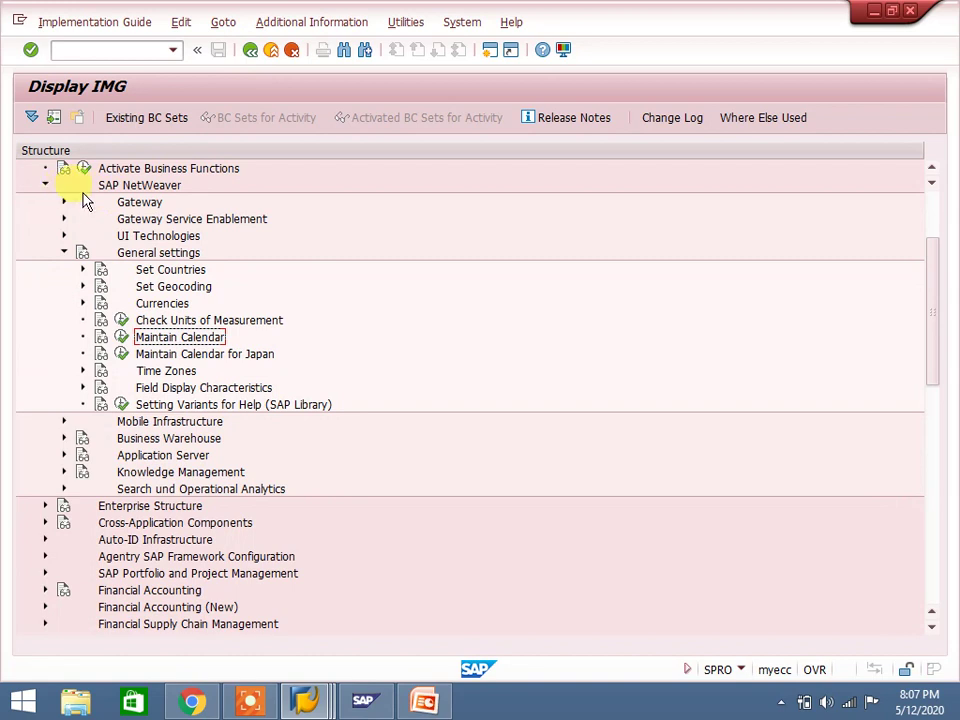
Open the Maintain Time Zones activity under Time Zones, look up time zone GMT and examine the GMTUK entry's difference from UTC.
left_click(82, 370)
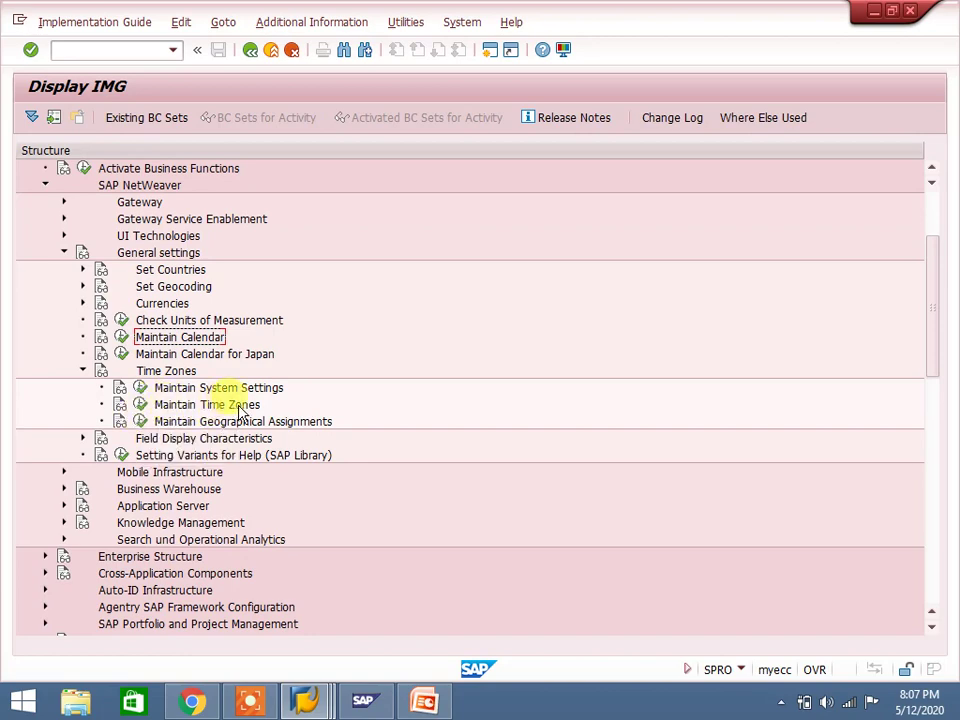
left_click(138, 407)
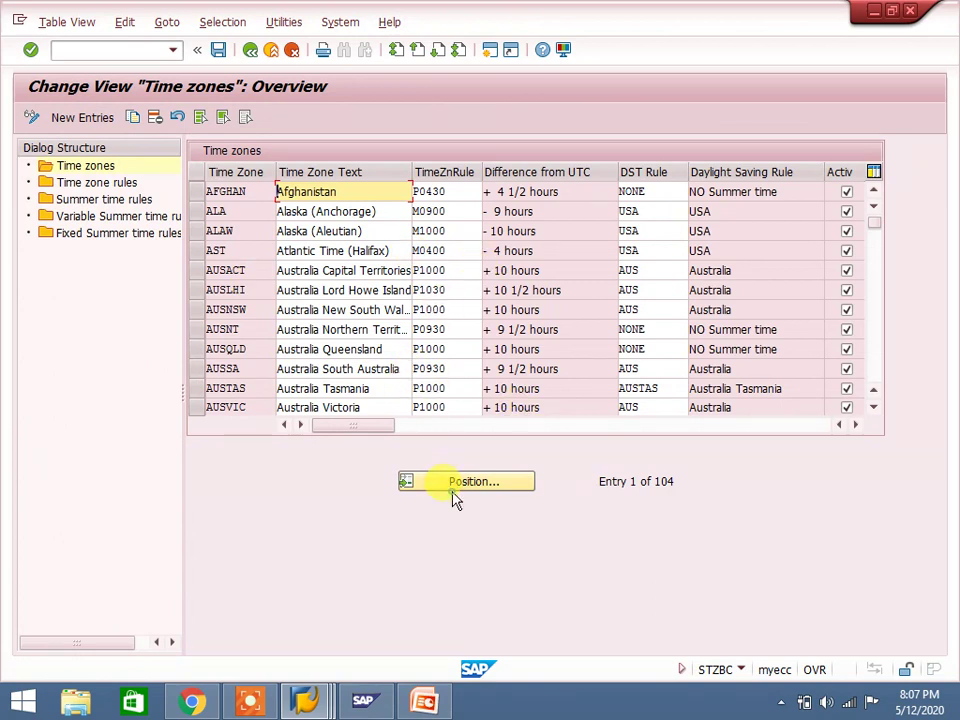
left_click(453, 488)
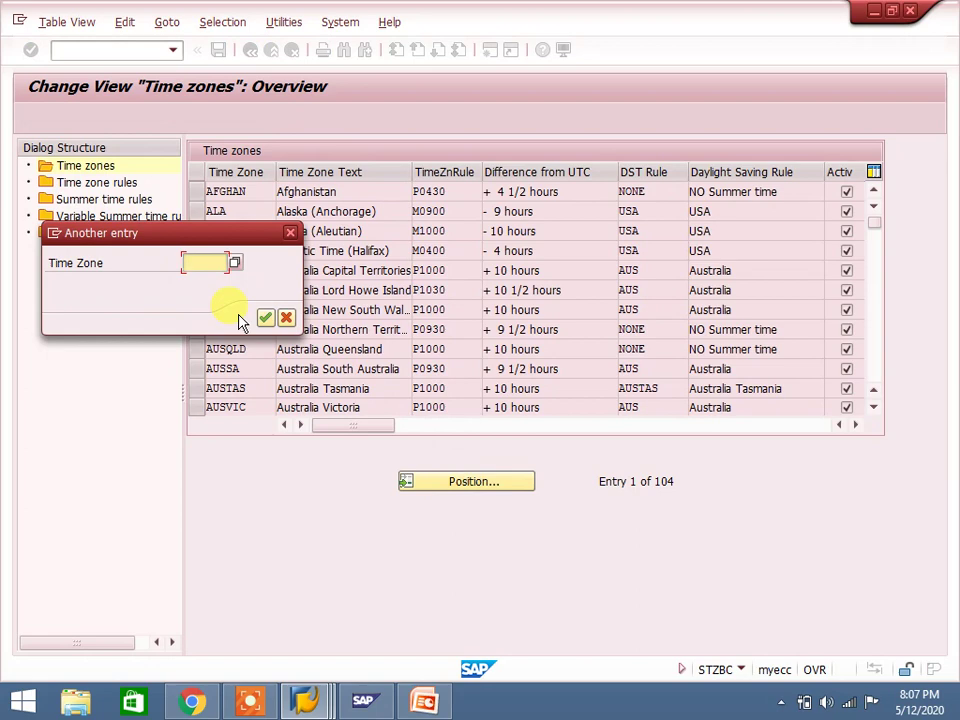
type("gmt")
key("Return")
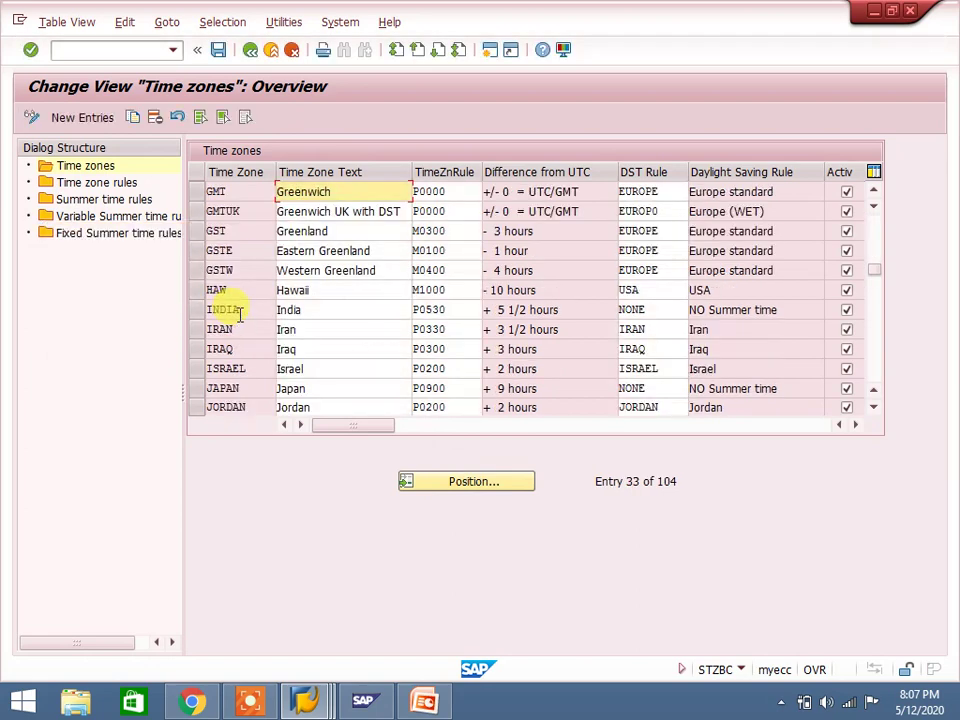
left_click(216, 209)
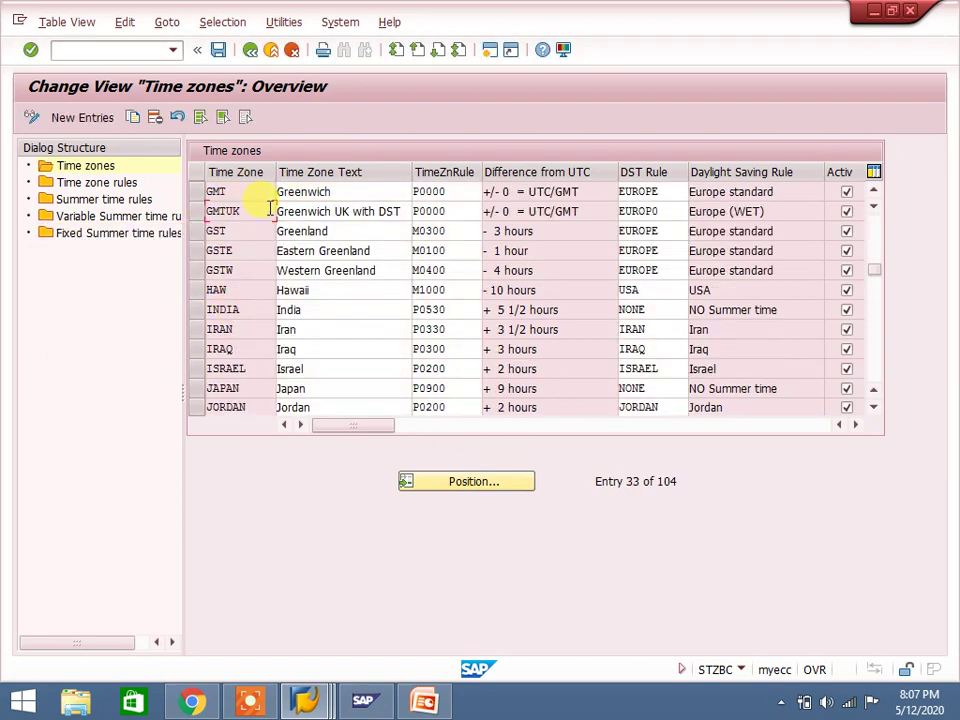
left_click(499, 209)
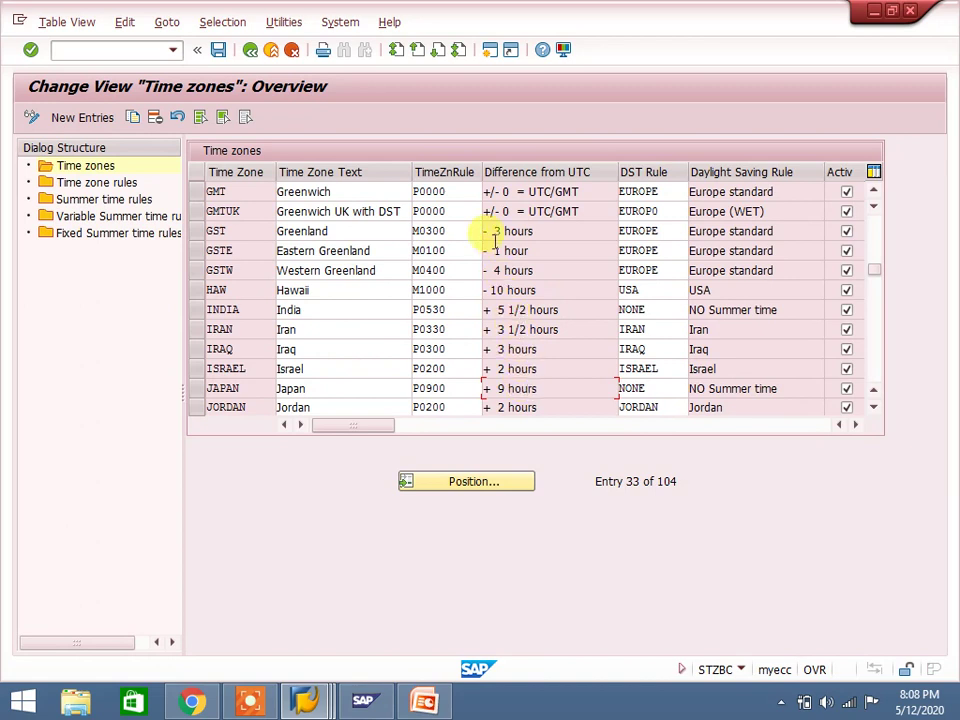
Browse the earlier time zones, look up time zone PST to check its difference from UTC, and leave the view.
left_click(873, 237)
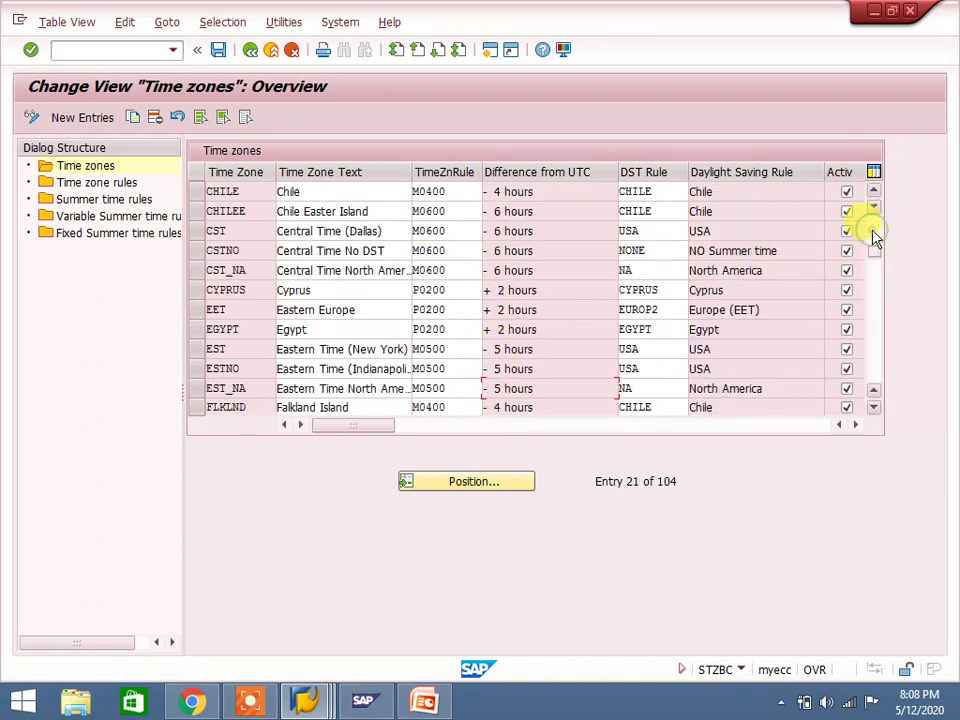
left_click(873, 237)
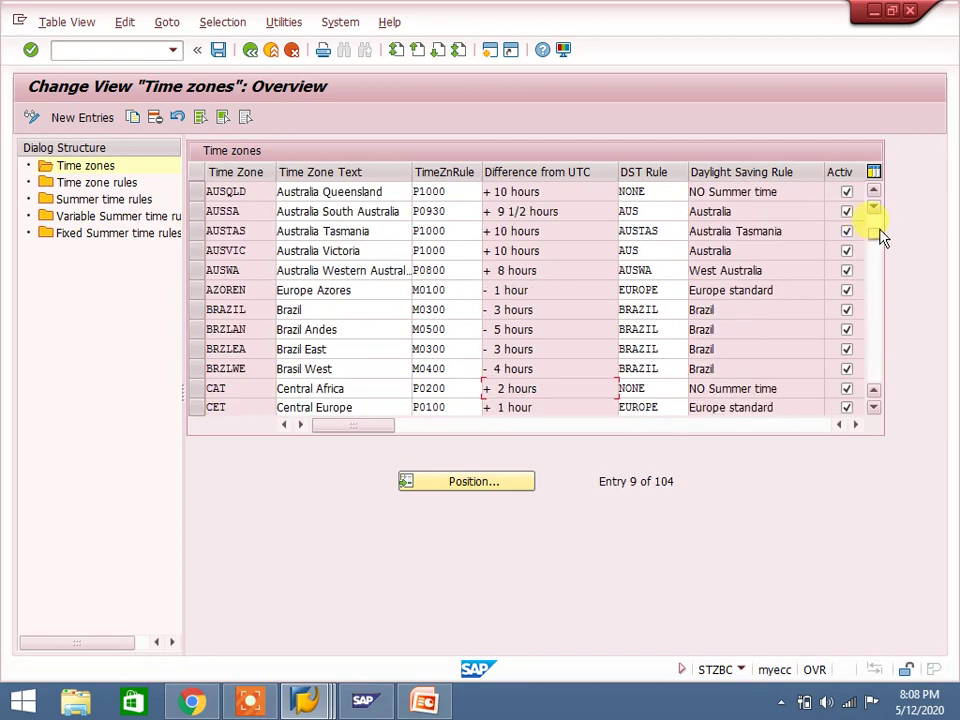
left_click(874, 227)
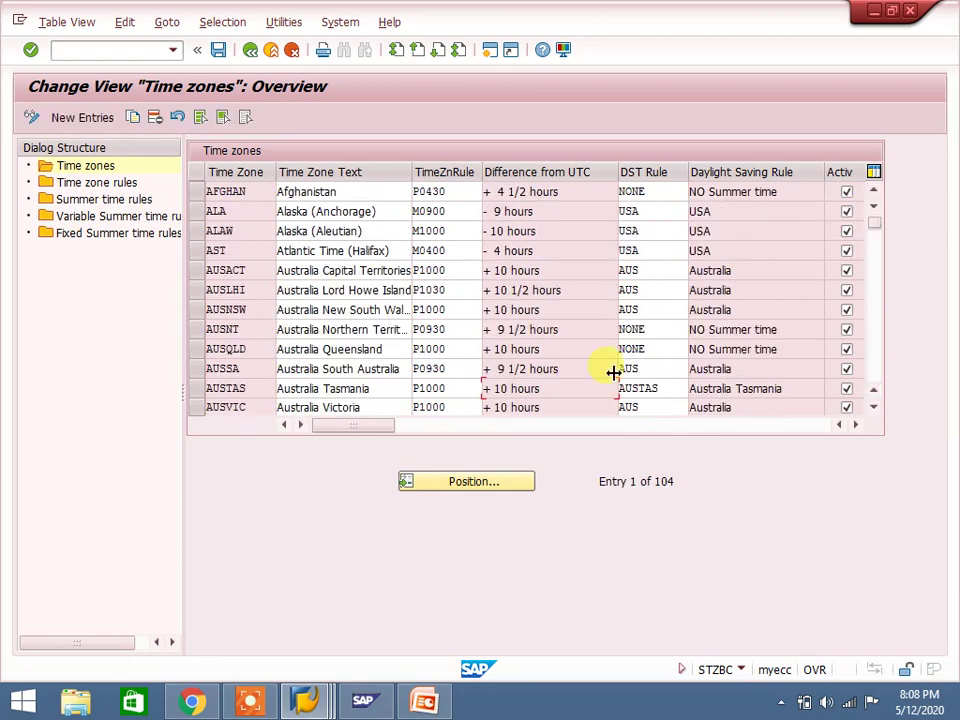
left_click(517, 486)
type("ps")
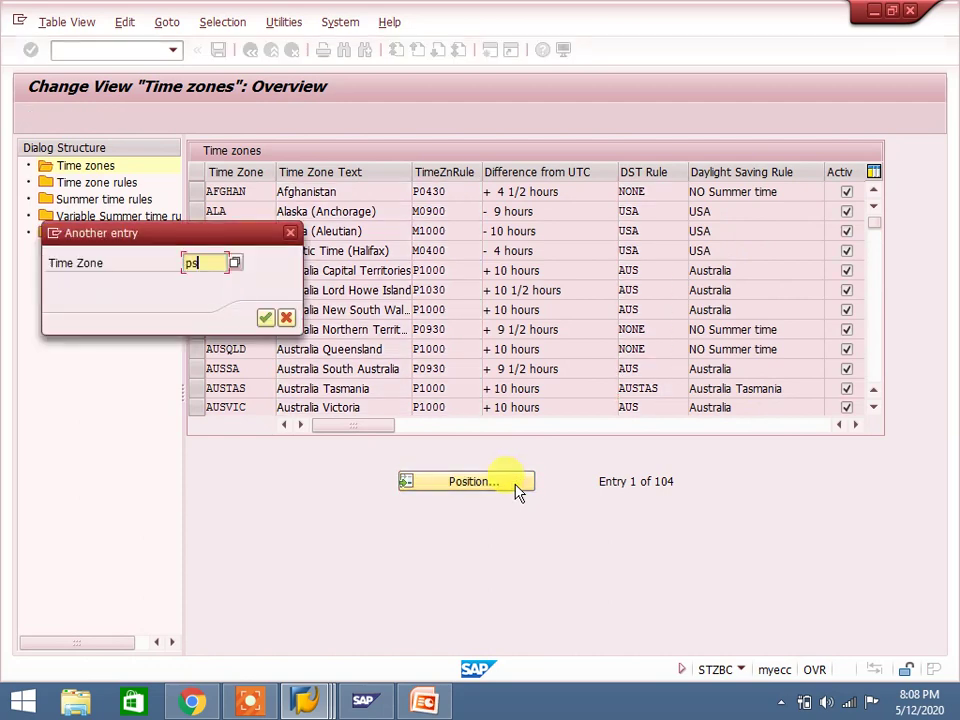
type("t")
key("Return")
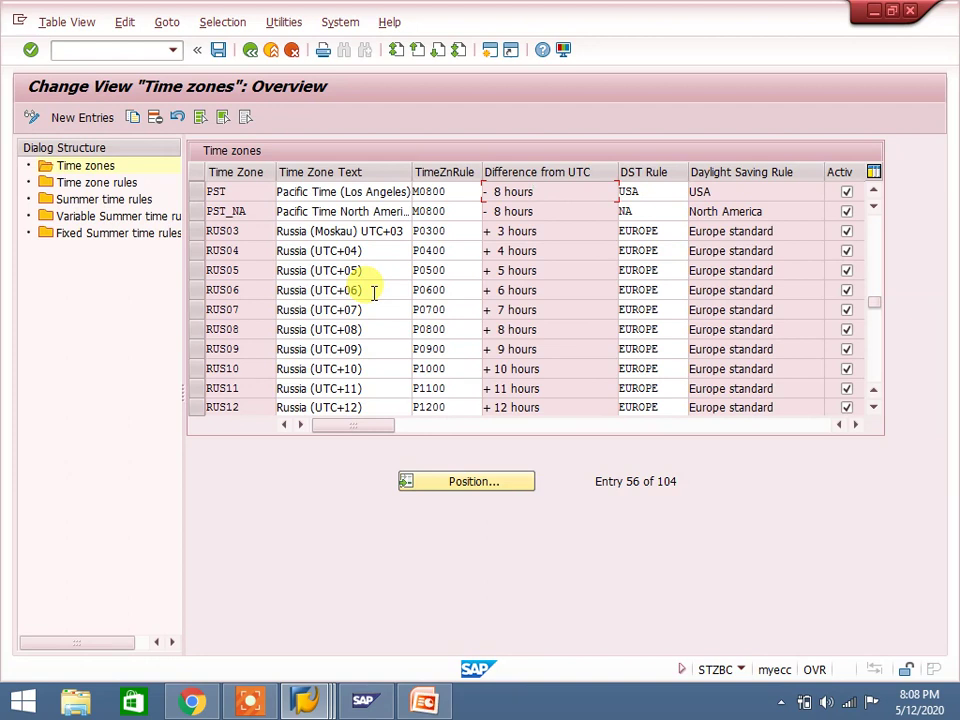
left_click(249, 52)
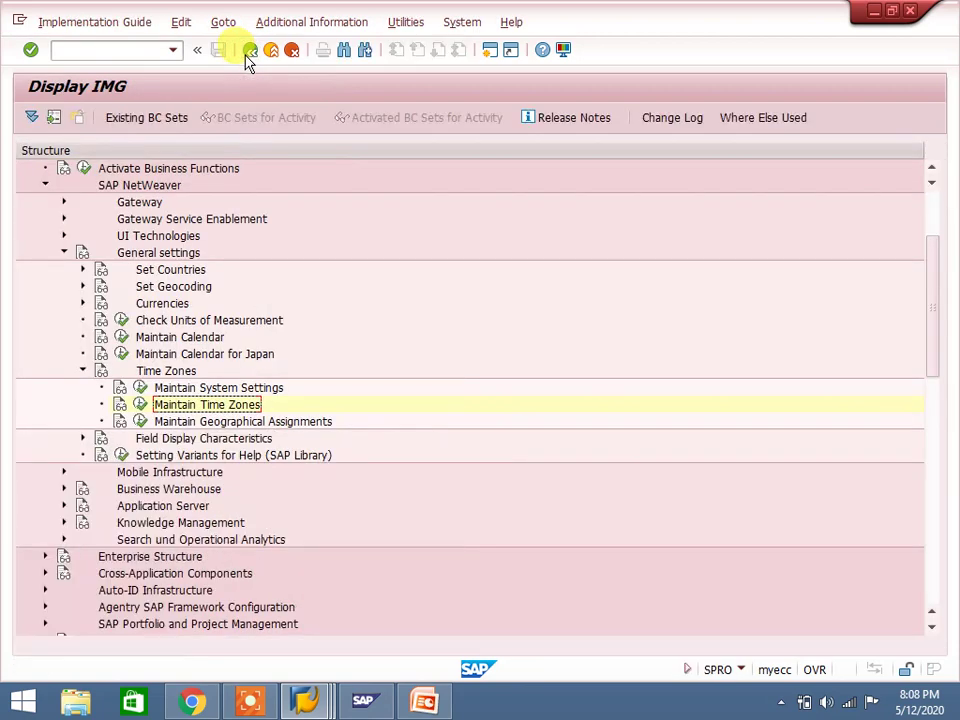
Open the Maintain Geographical Assignments activity and look up country JE among the time zones in country.
left_click(142, 424)
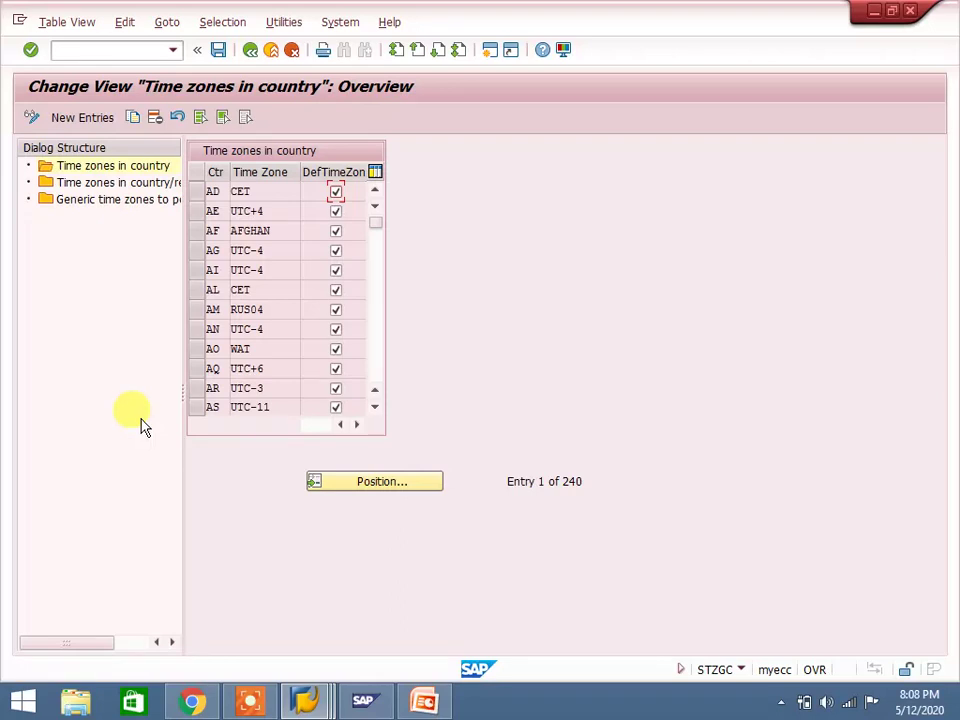
left_click(407, 480)
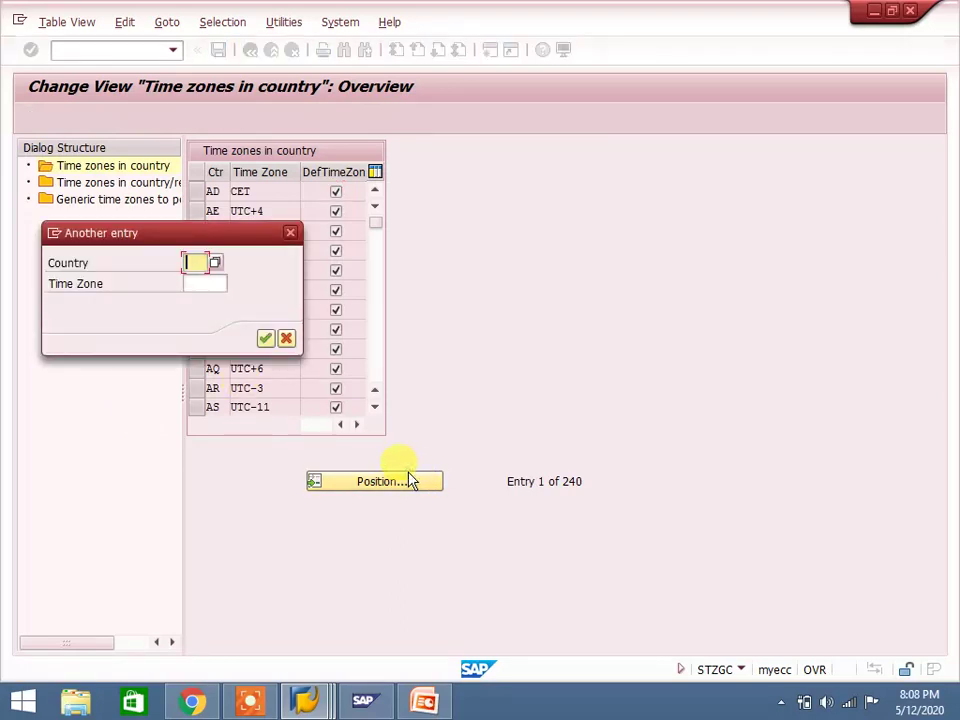
type("je")
key("Return")
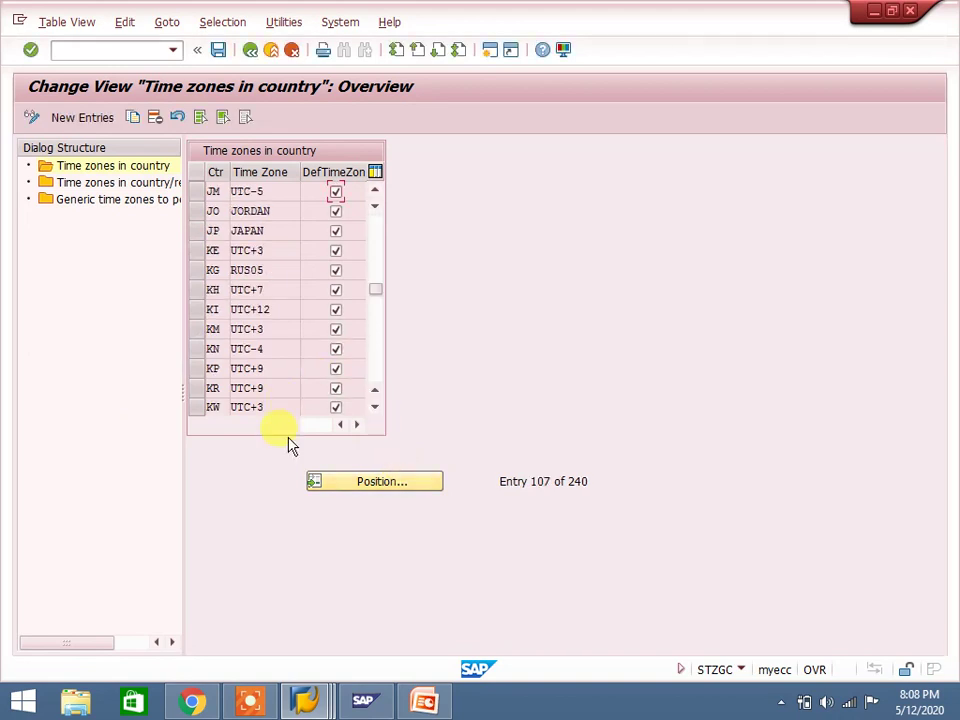
Copy country GB's GMTUK time zone assignment to country JE and save it in the Unify customizing request.
left_click(356, 492)
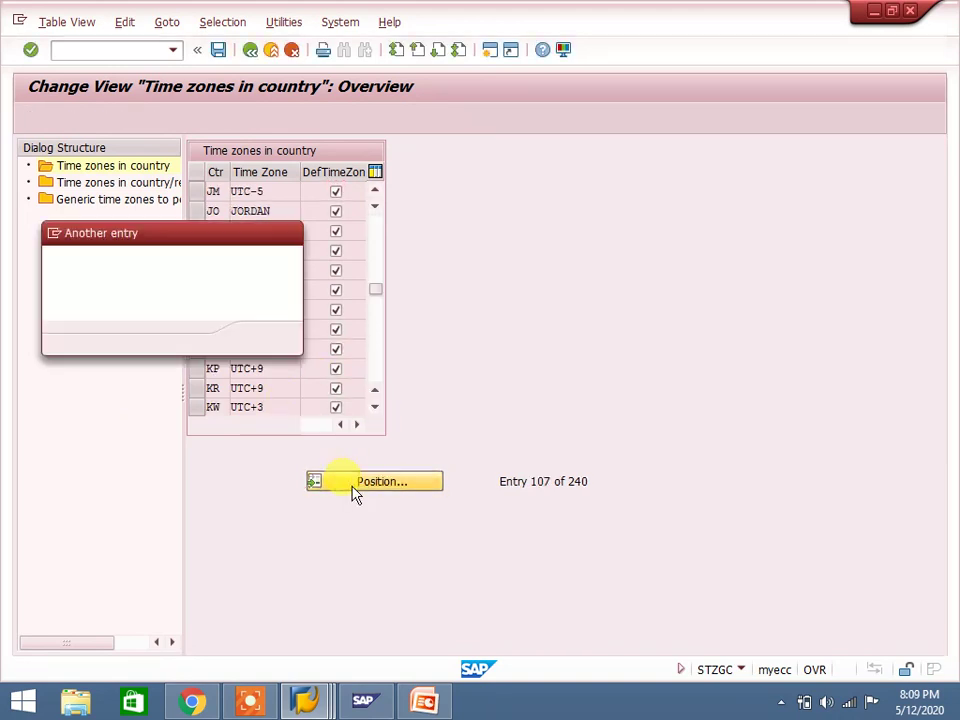
type("gb")
key("Return")
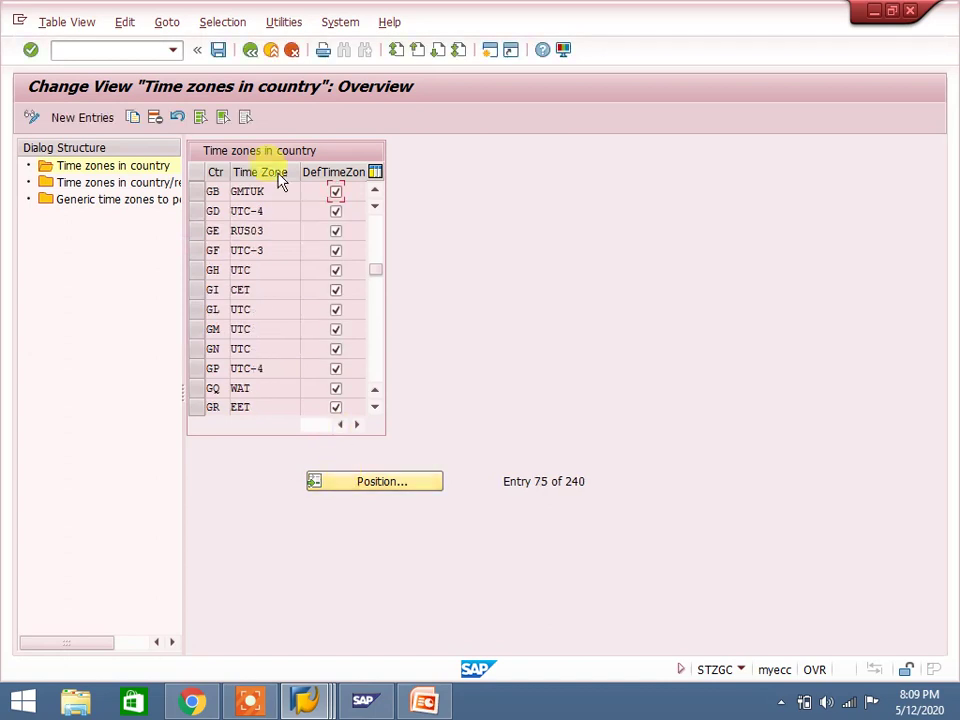
left_click(198, 192)
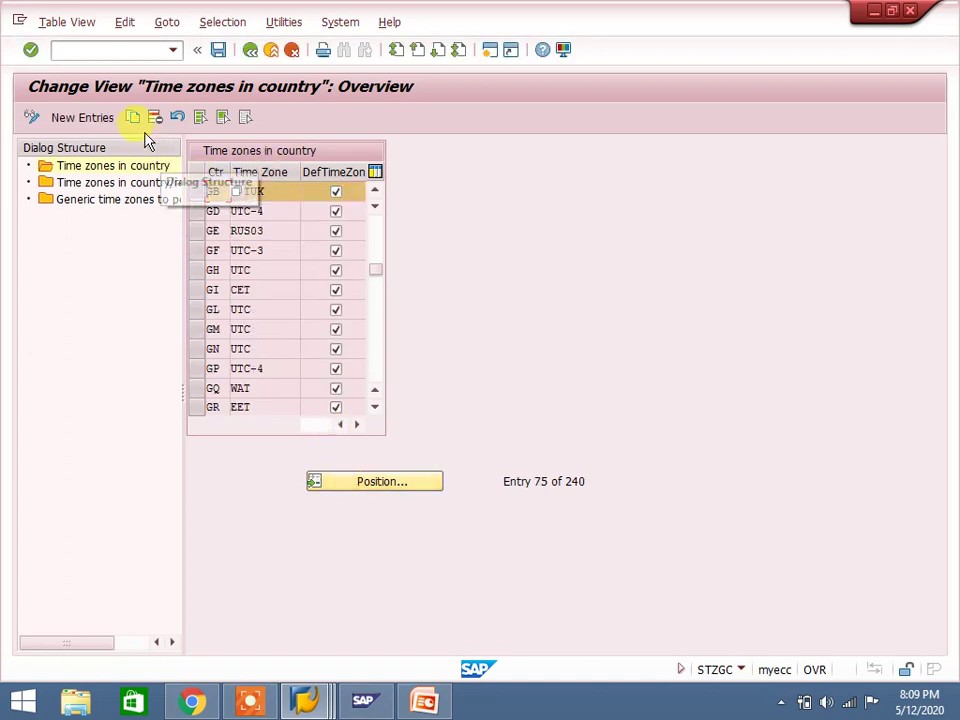
double_click(216, 192)
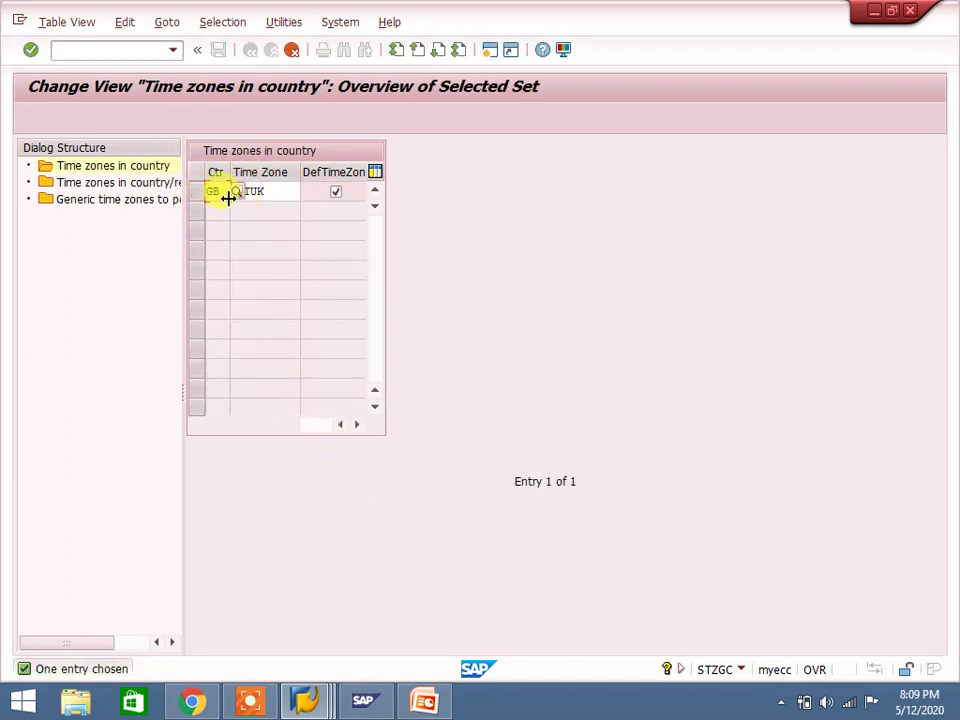
key("BackSpace")
type("je")
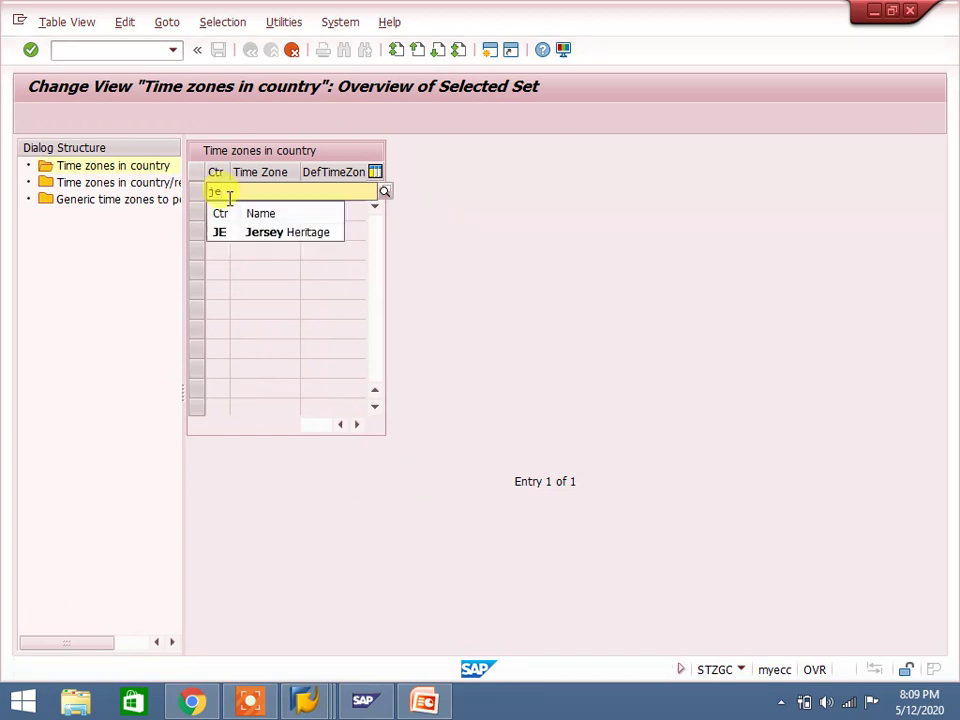
key("Return")
left_click(250, 190)
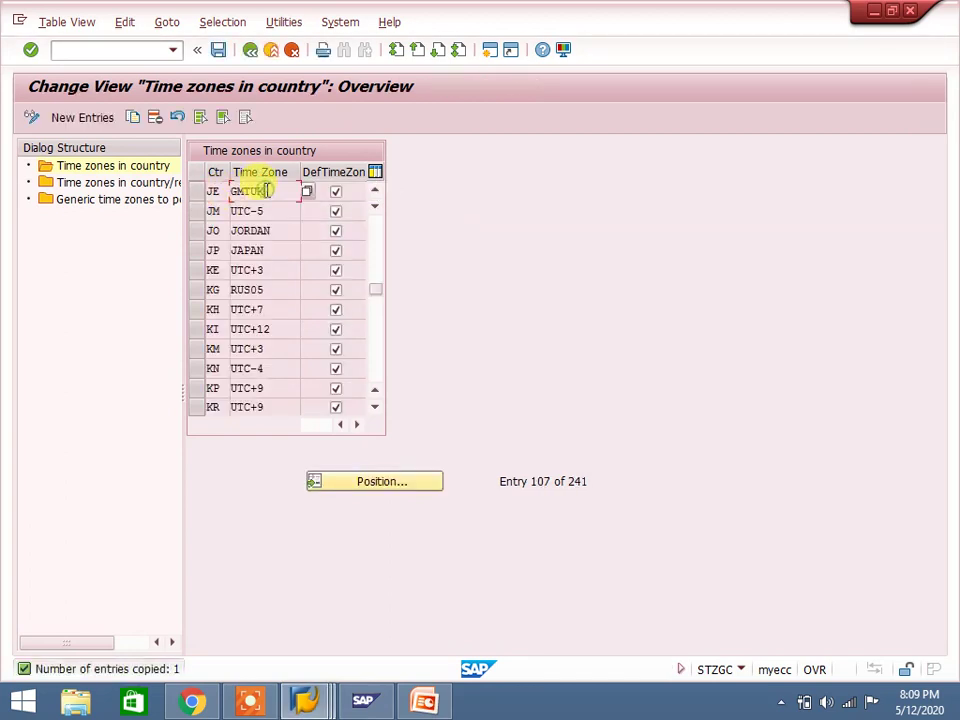
left_click(218, 49)
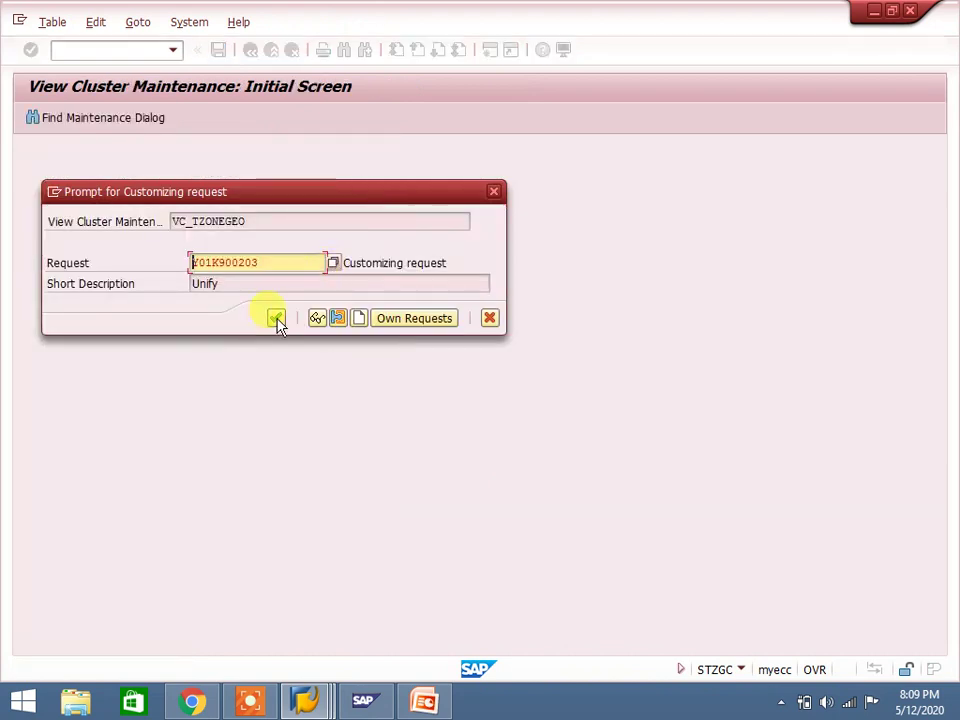
left_click(276, 318)
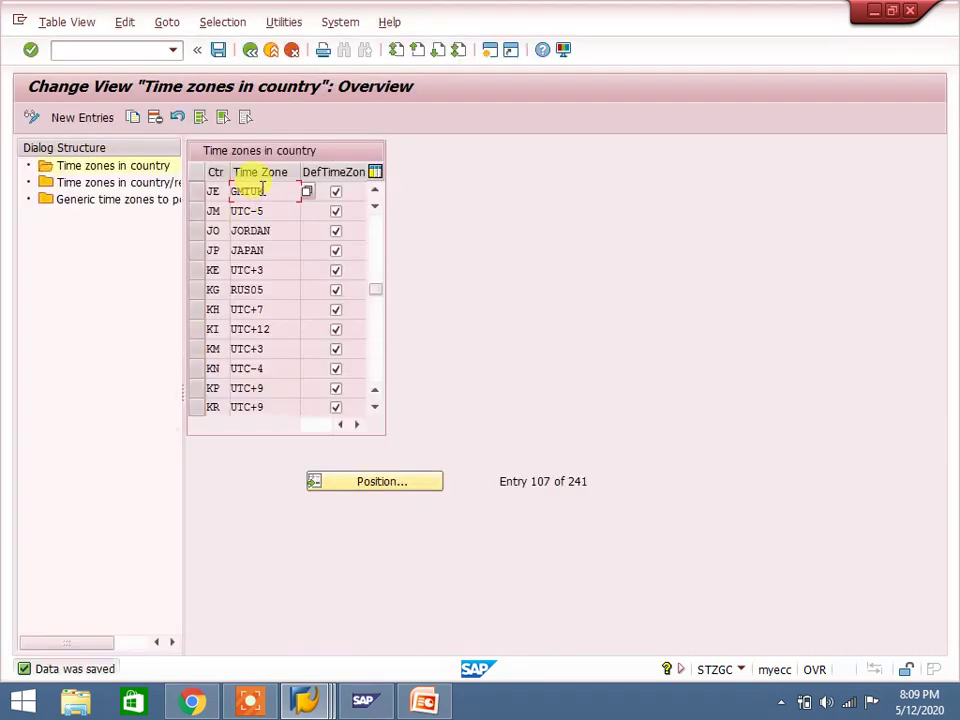
Look up country JE in the Time zones in country/region view and return to its entry in Time zones in country.
left_click(262, 186)
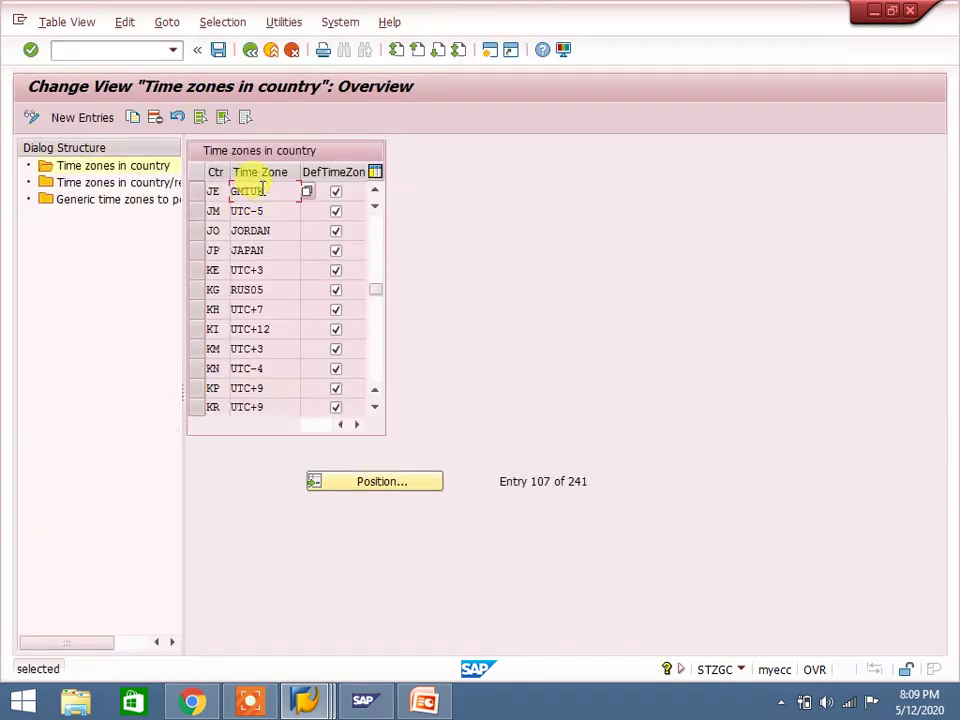
left_click(200, 195)
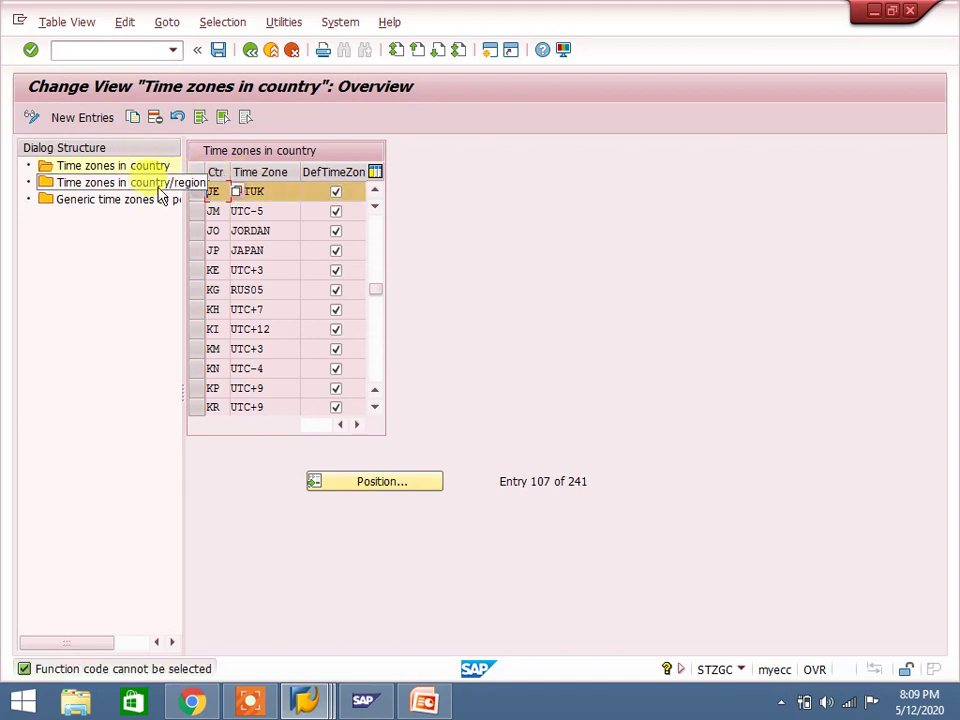
double_click(157, 192)
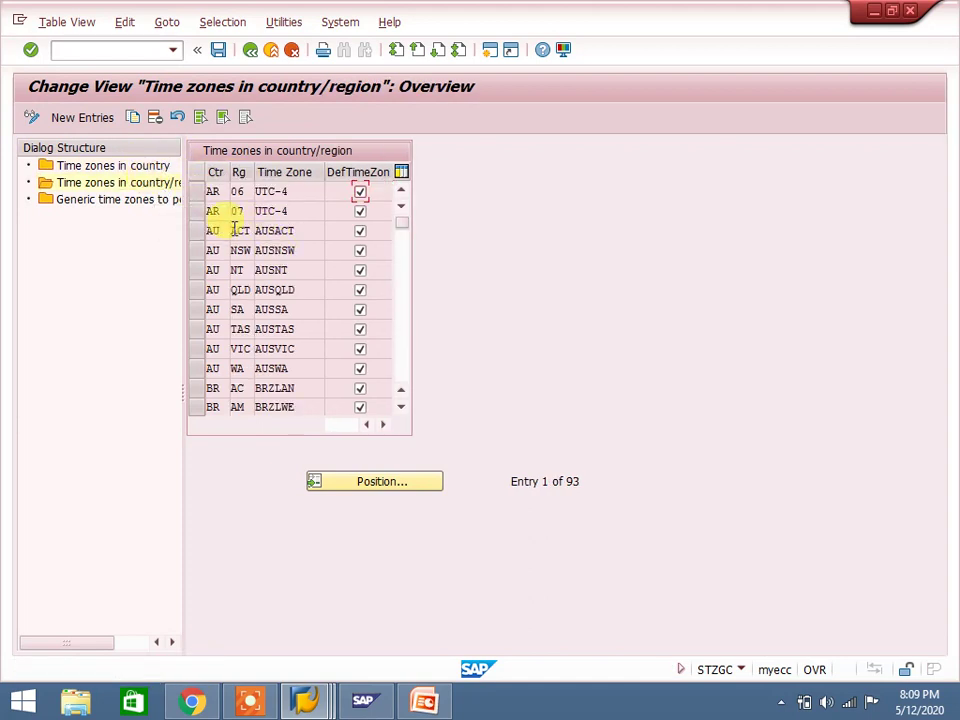
left_click(372, 480)
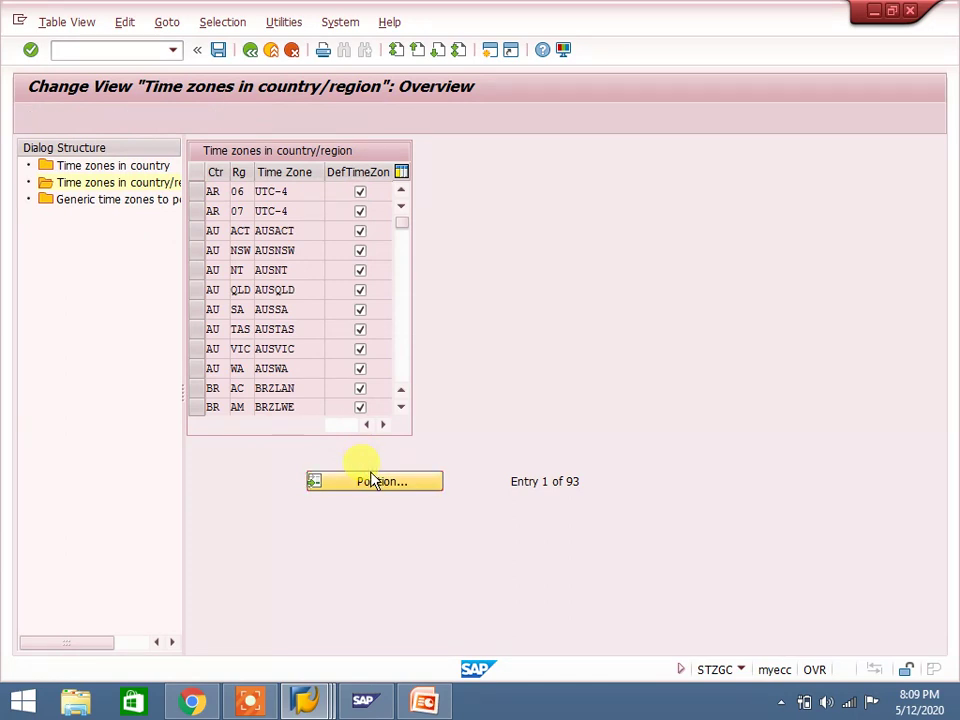
type("je")
key("Return")
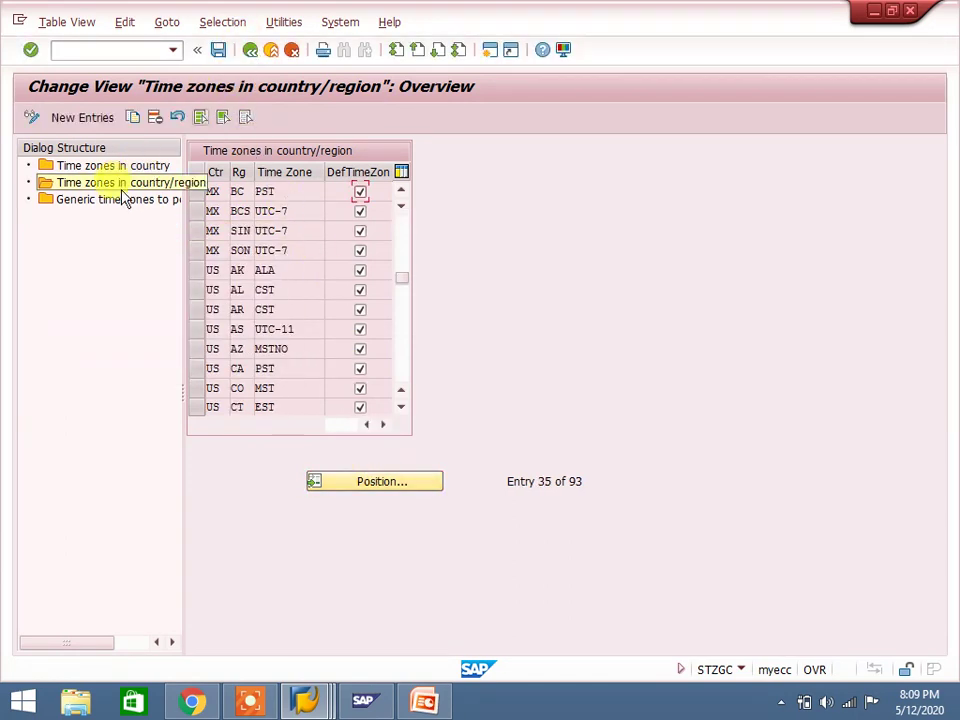
double_click(101, 163)
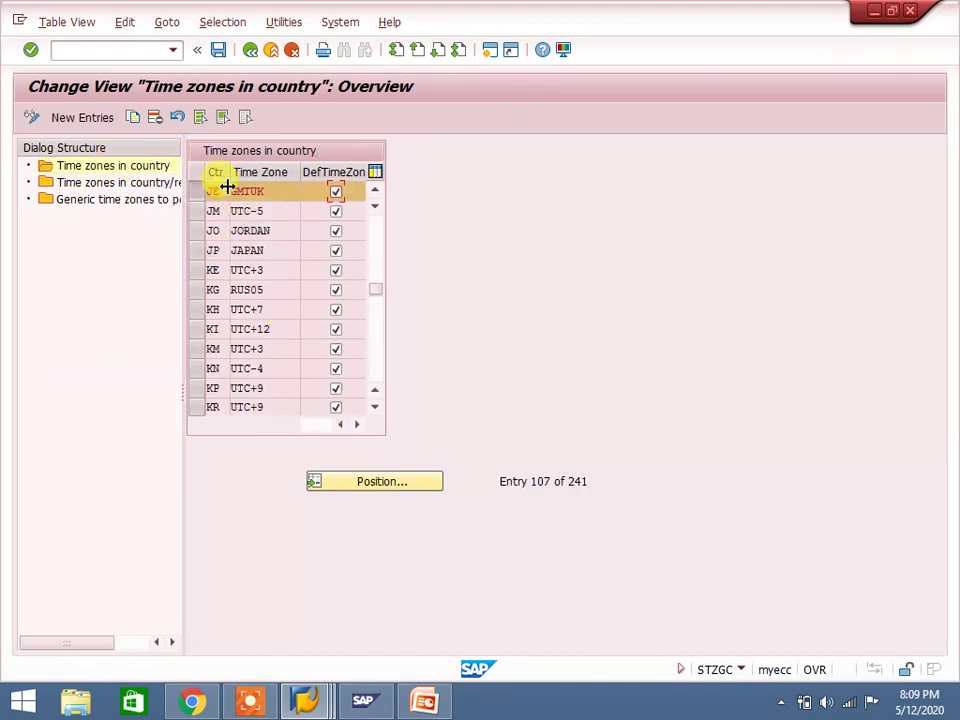
double_click(236, 191)
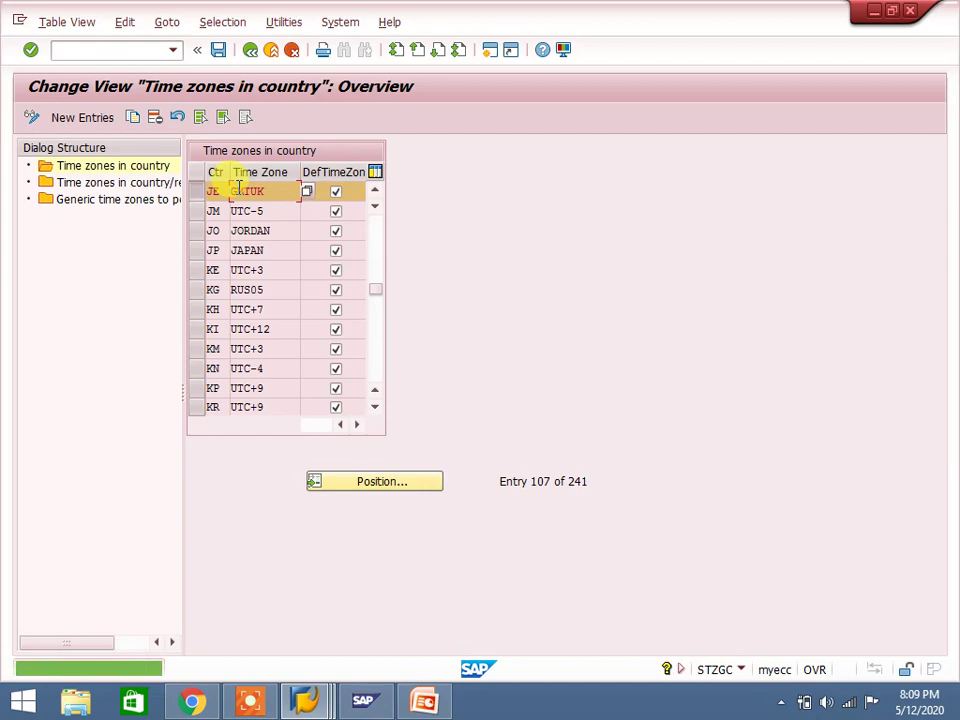
Leave the time zones view, reopen Maintain Geographical Assignments and look up country JE's time zone entry.
left_click(252, 50)
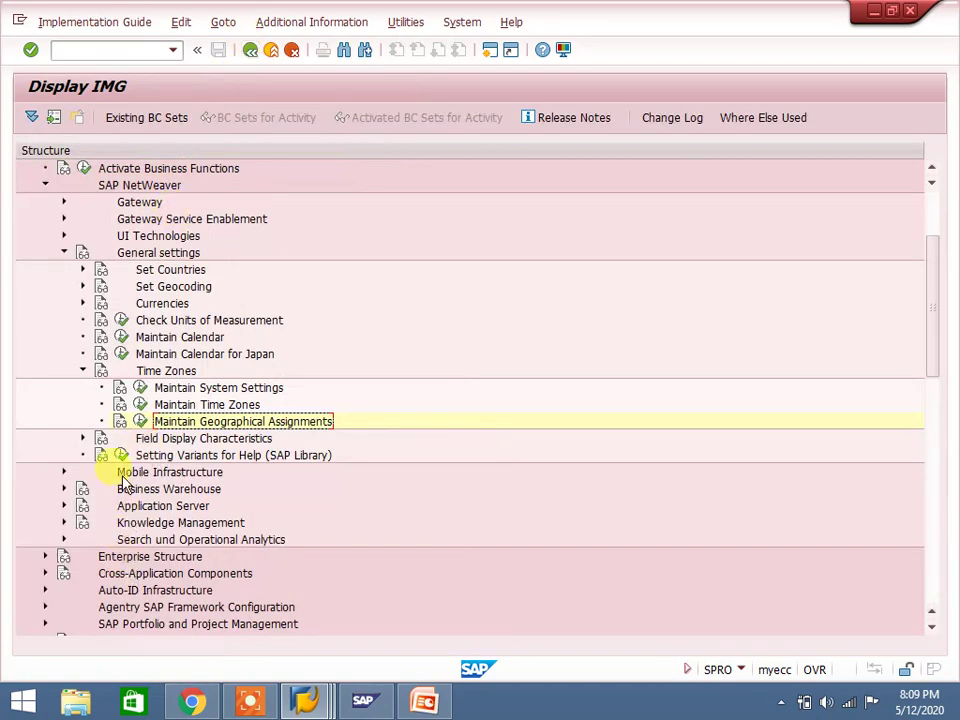
left_click(139, 421)
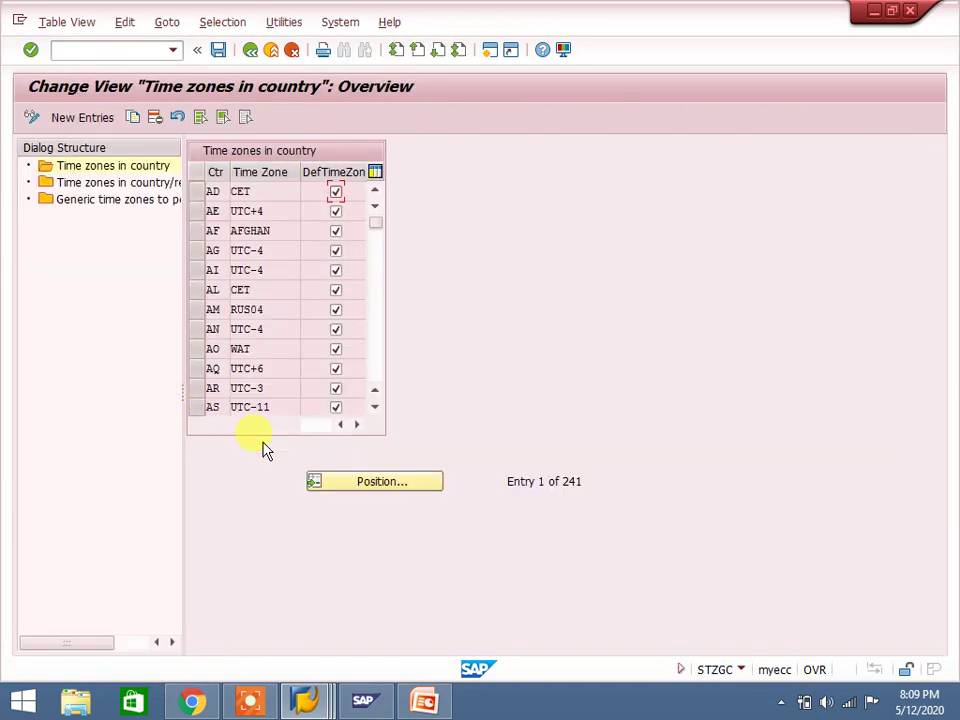
left_click(349, 491)
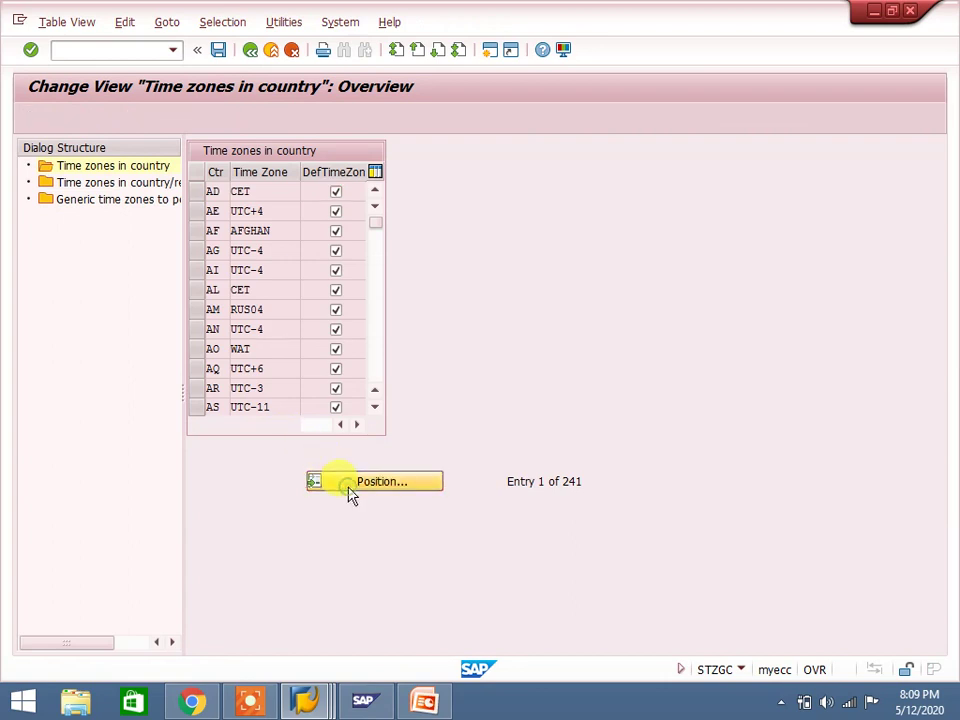
type("je")
key("Return")
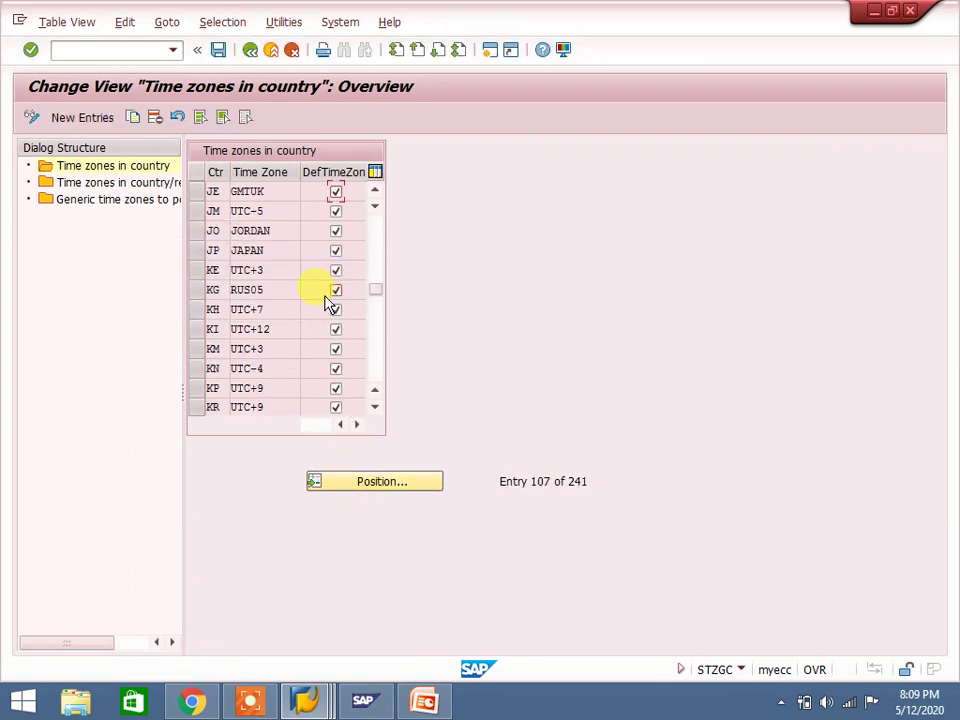
double_click(279, 190)
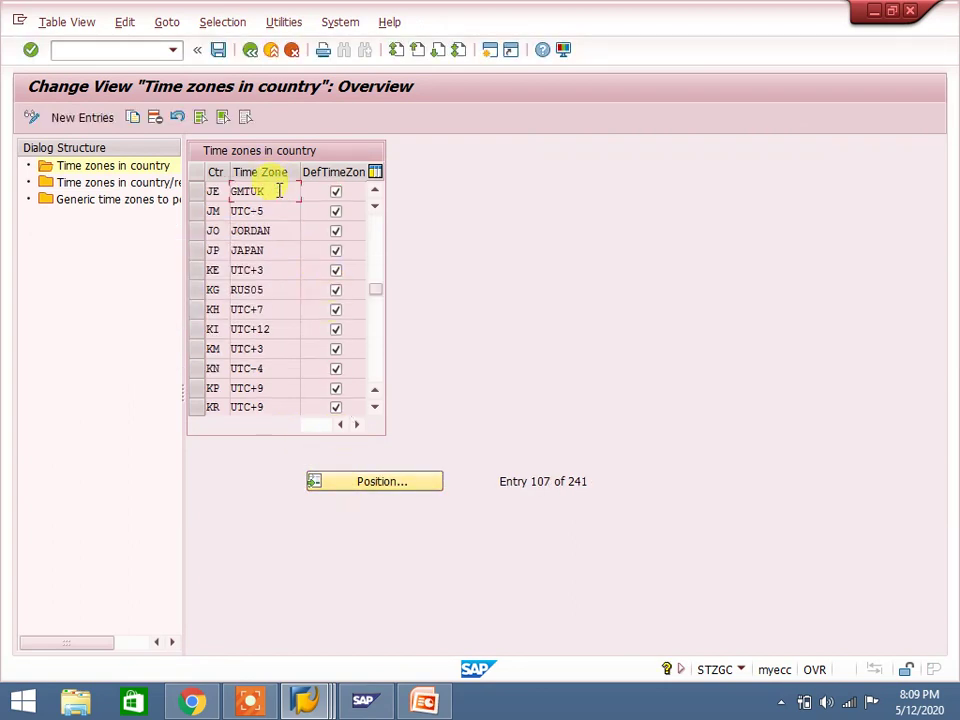
Select the JE and JM entries, browse the Time zones in country/region view, and leave the geographical assignments.
left_click(204, 213)
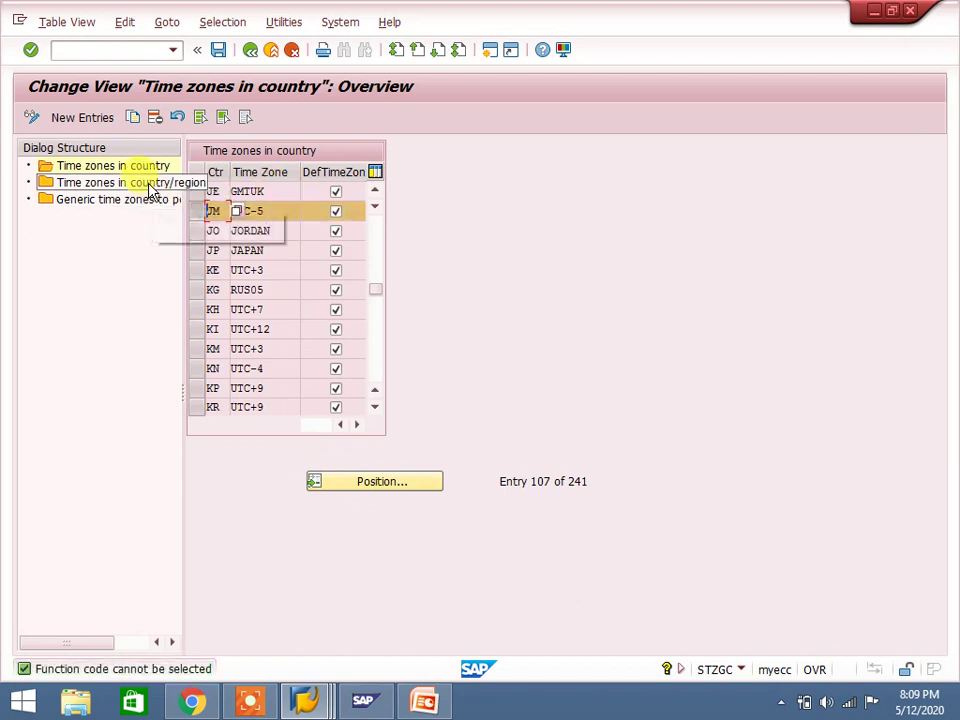
left_click(202, 194, "shift")
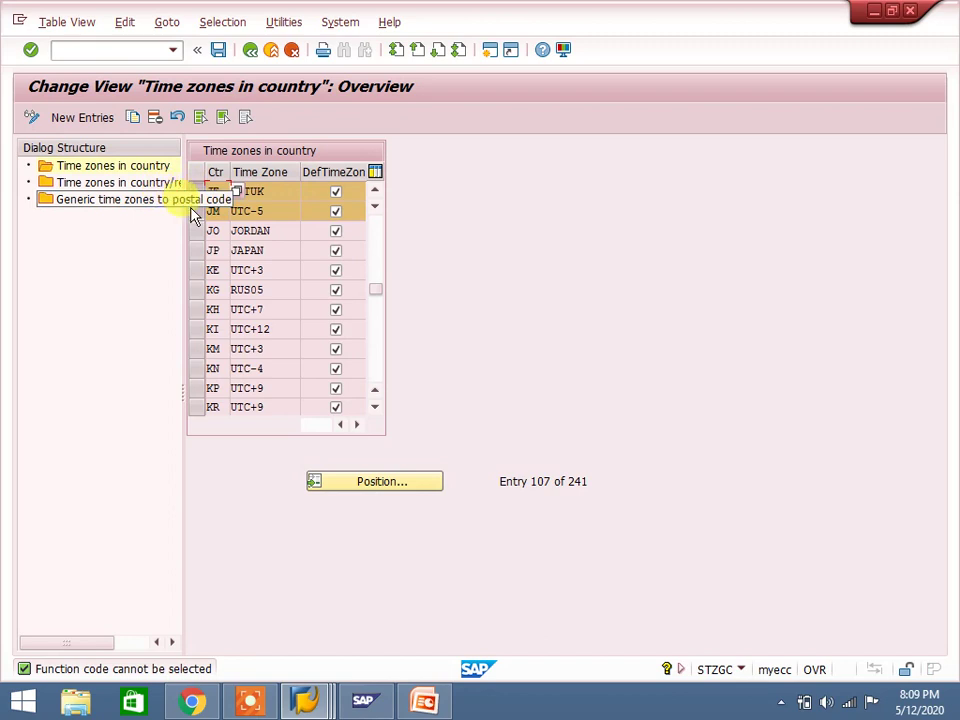
left_click(138, 185)
double_click(130, 183)
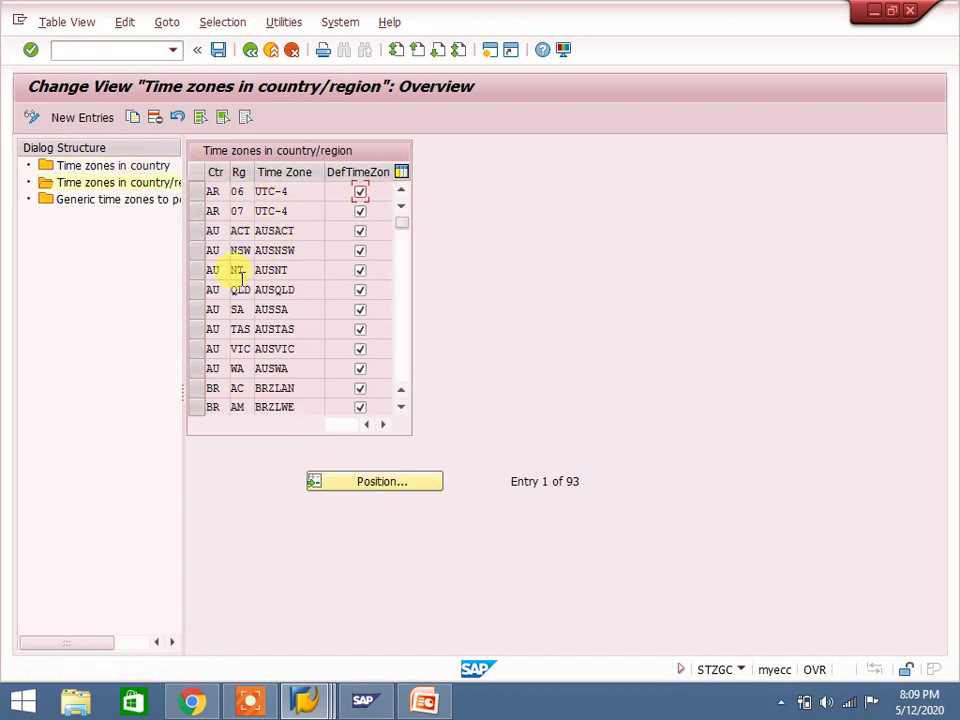
left_click(402, 352)
left_click(402, 352)
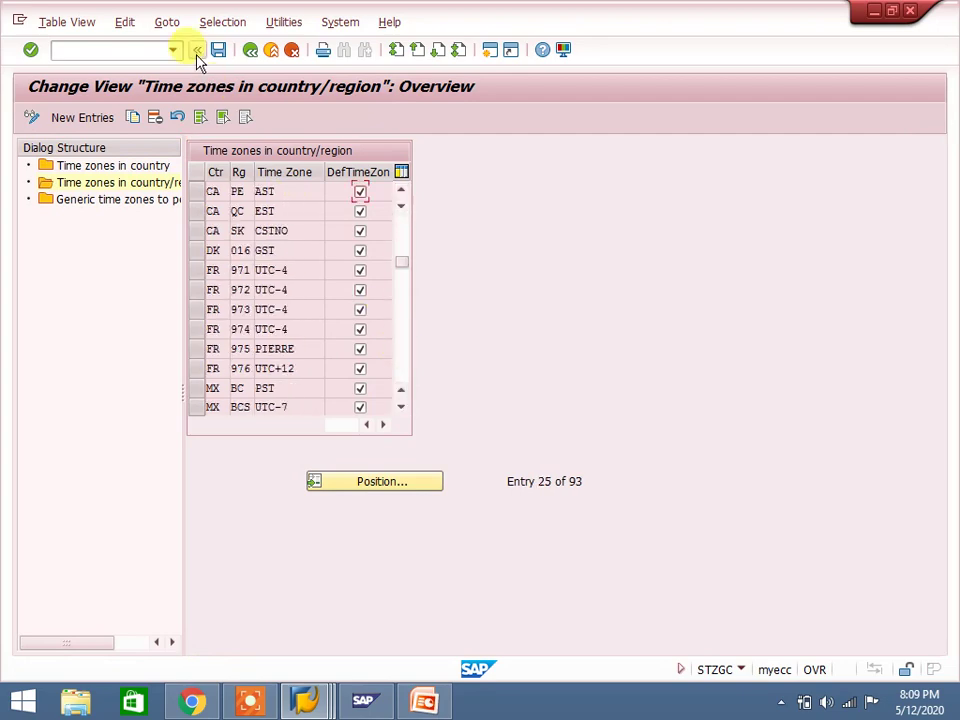
left_click(250, 50)
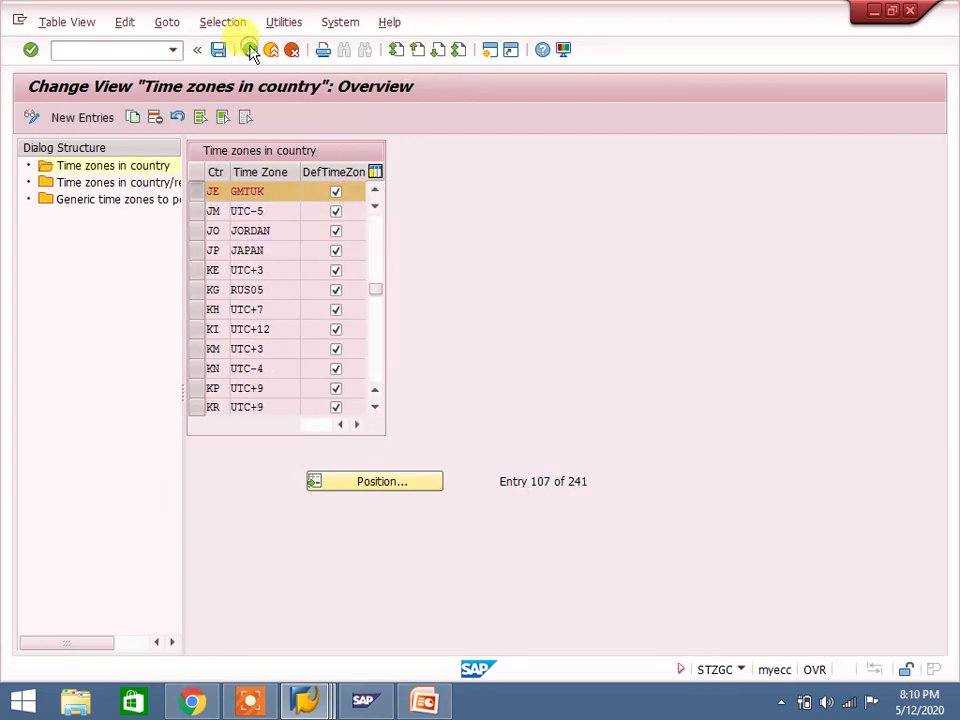
left_click(250, 50)
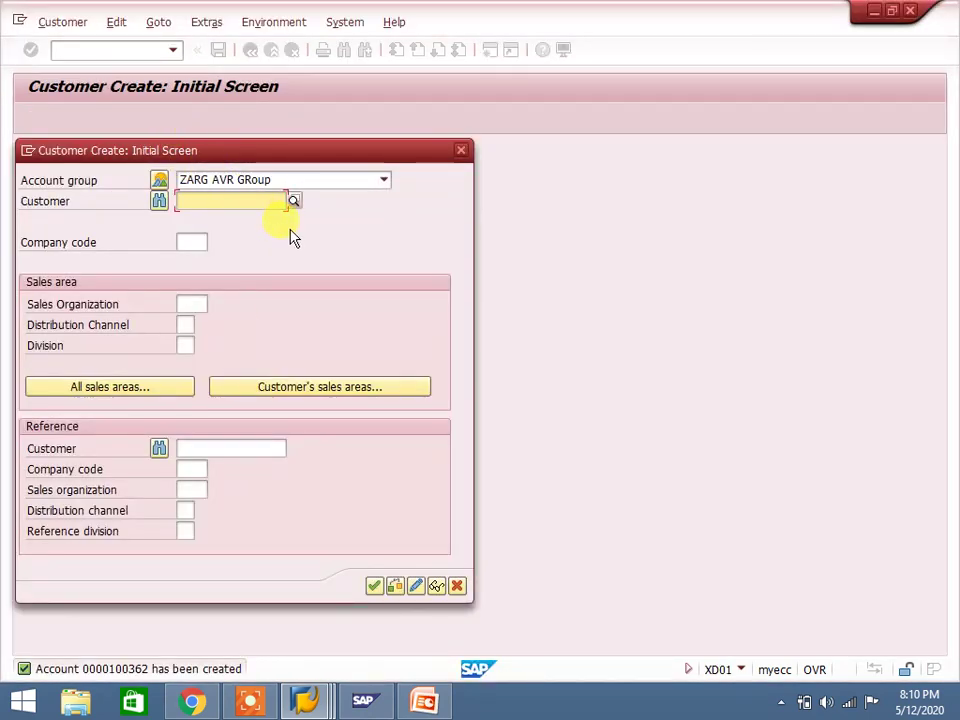
Start a new customer in account group ZARG AVR GRoup with title Company, name ar and search term ar.
key("Return")
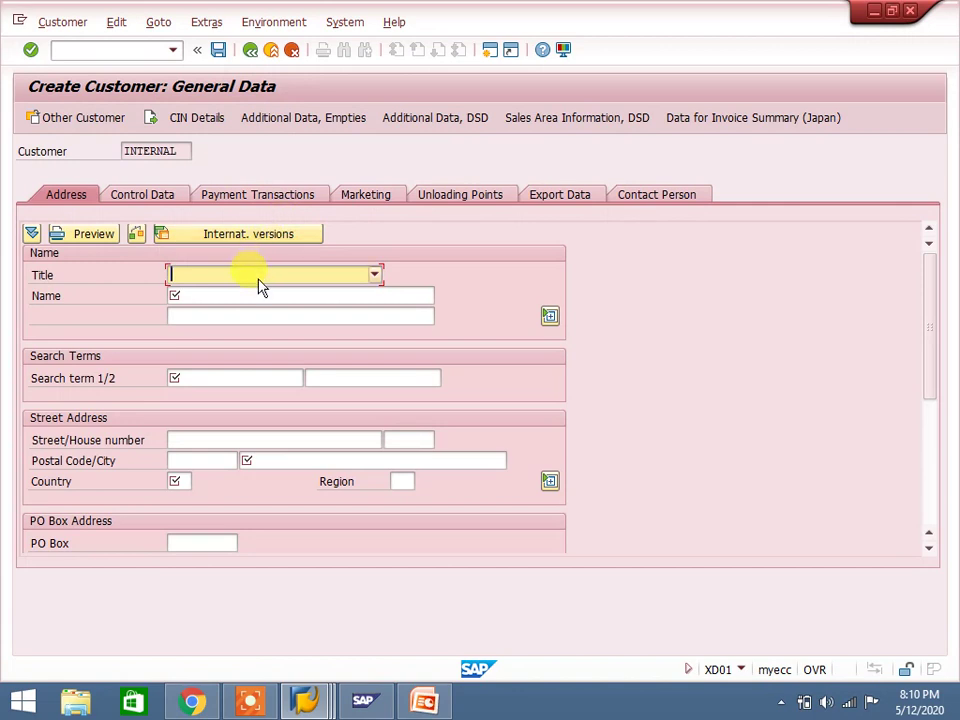
left_click(258, 281)
left_click(239, 294)
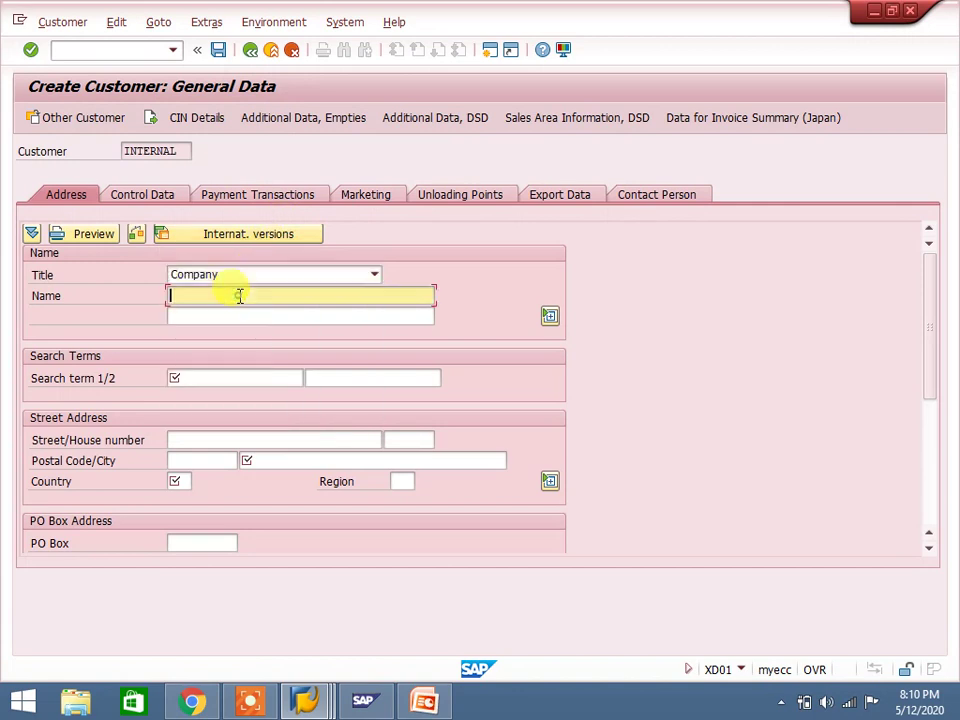
type("a")
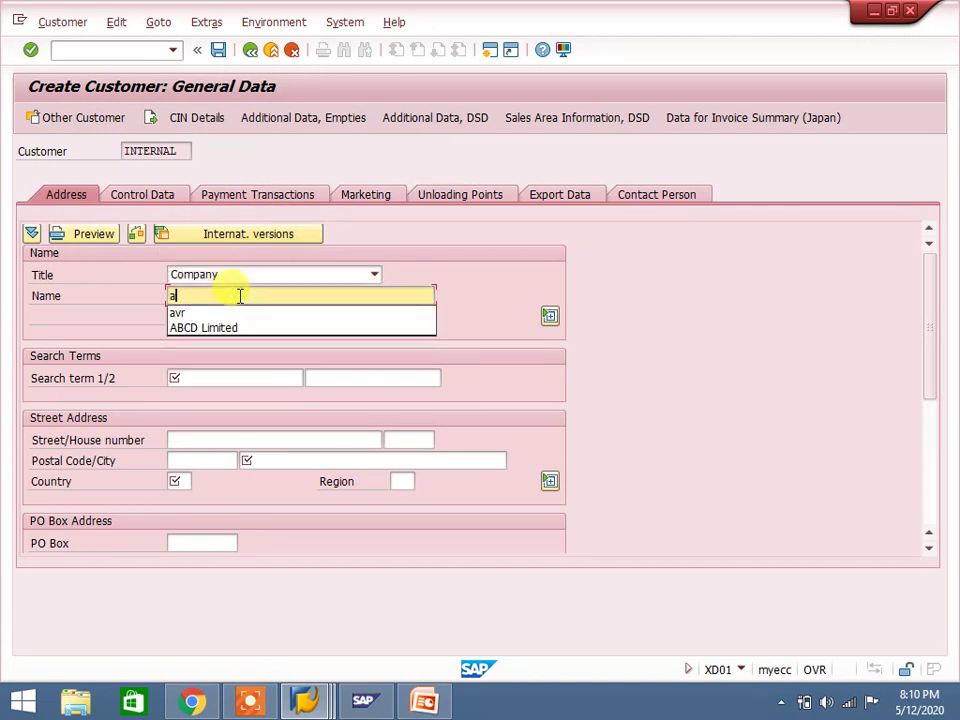
type("r")
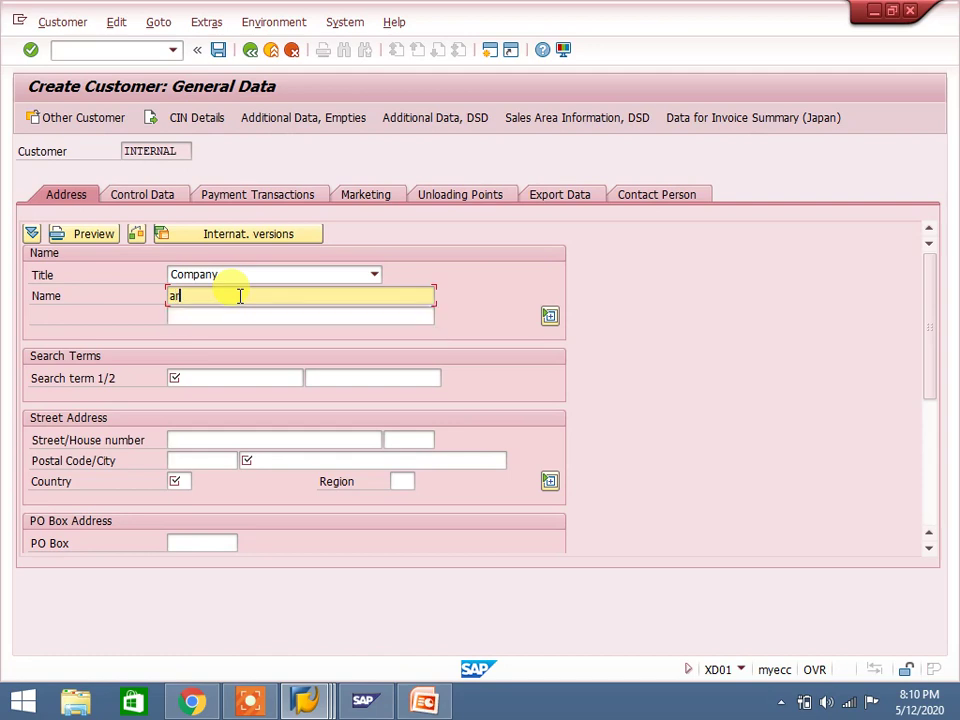
left_click(217, 377)
type("ar")
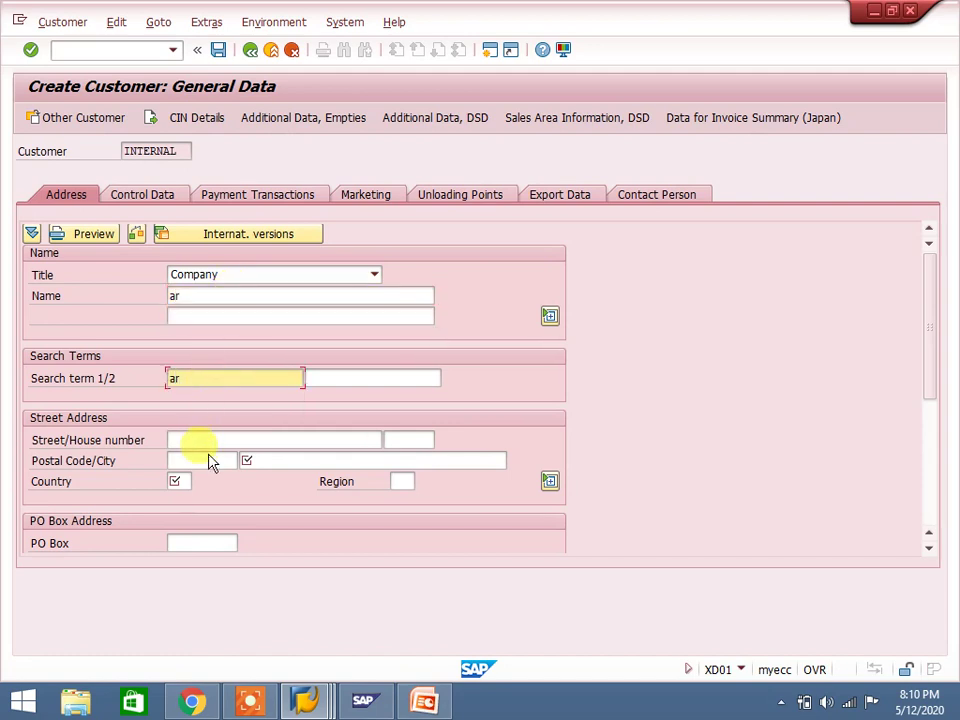
Set the customer's country to JE and city to je, and save the customer.
left_click(180, 483)
type("je")
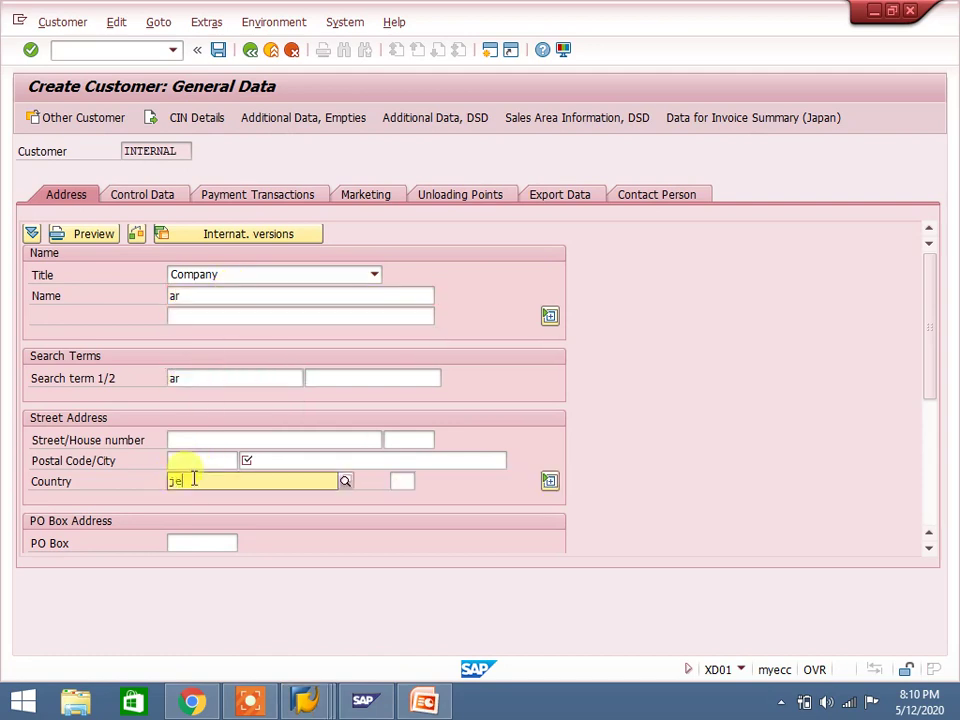
type("j")
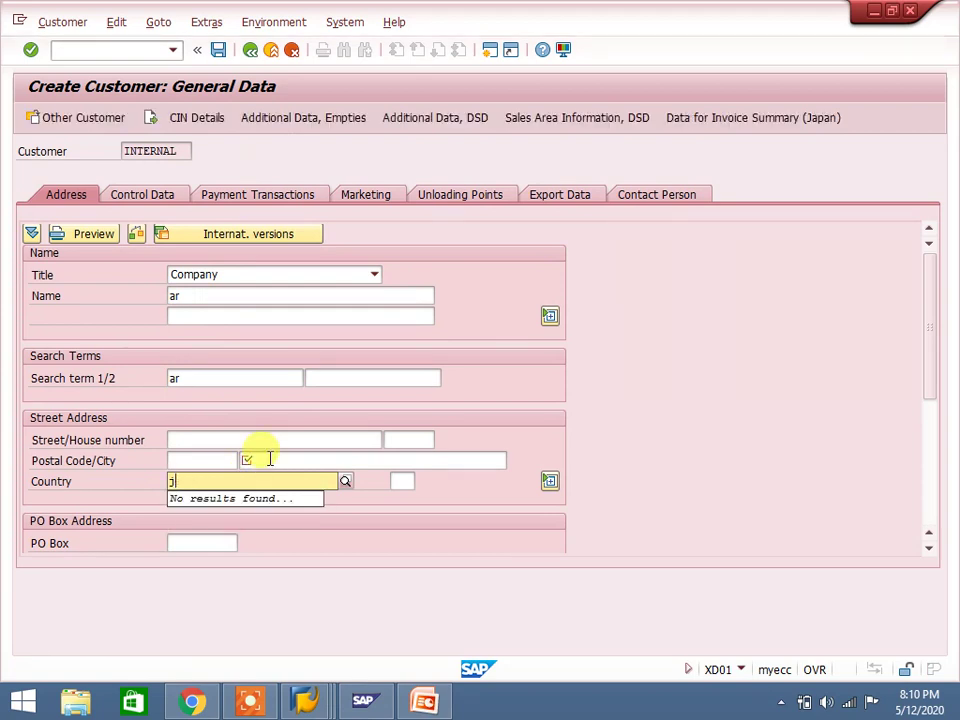
type("e")
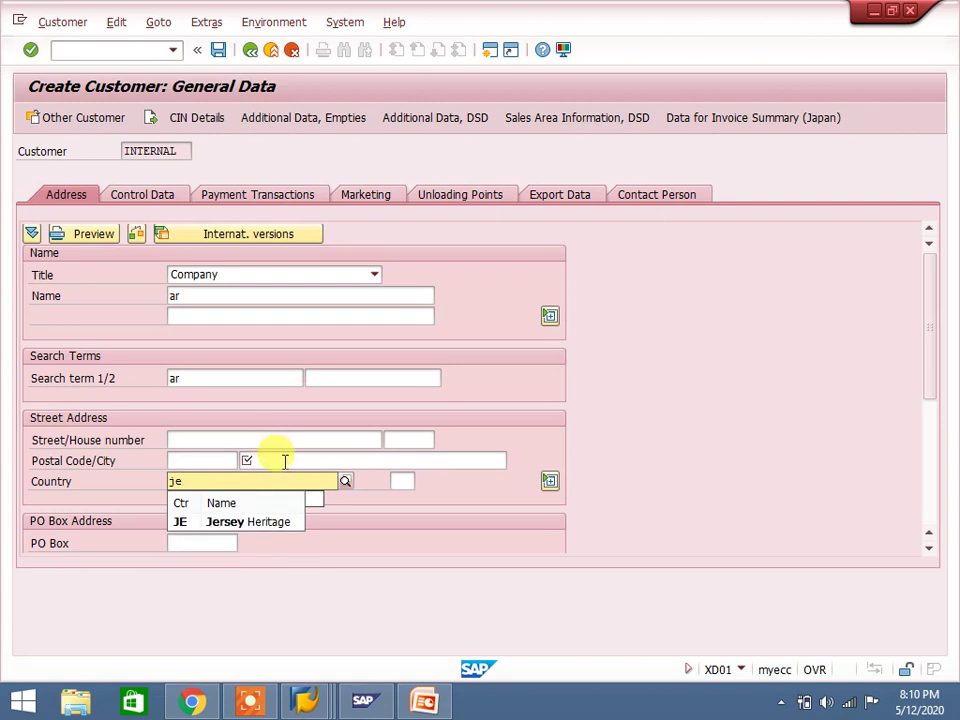
left_click(284, 461)
type("je")
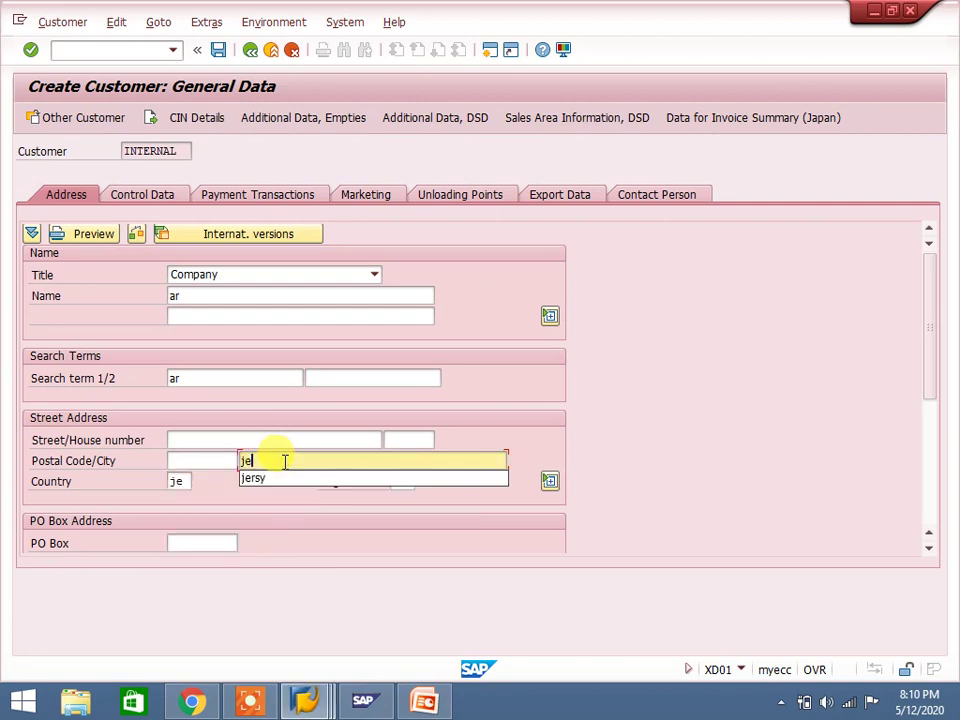
key("Return")
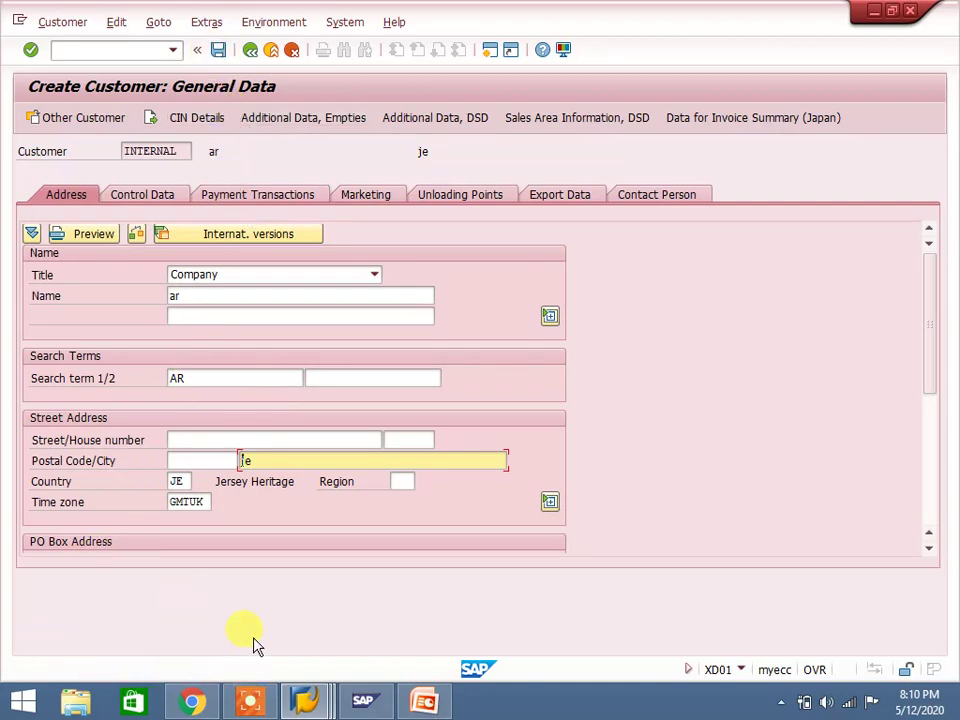
left_click(218, 49)
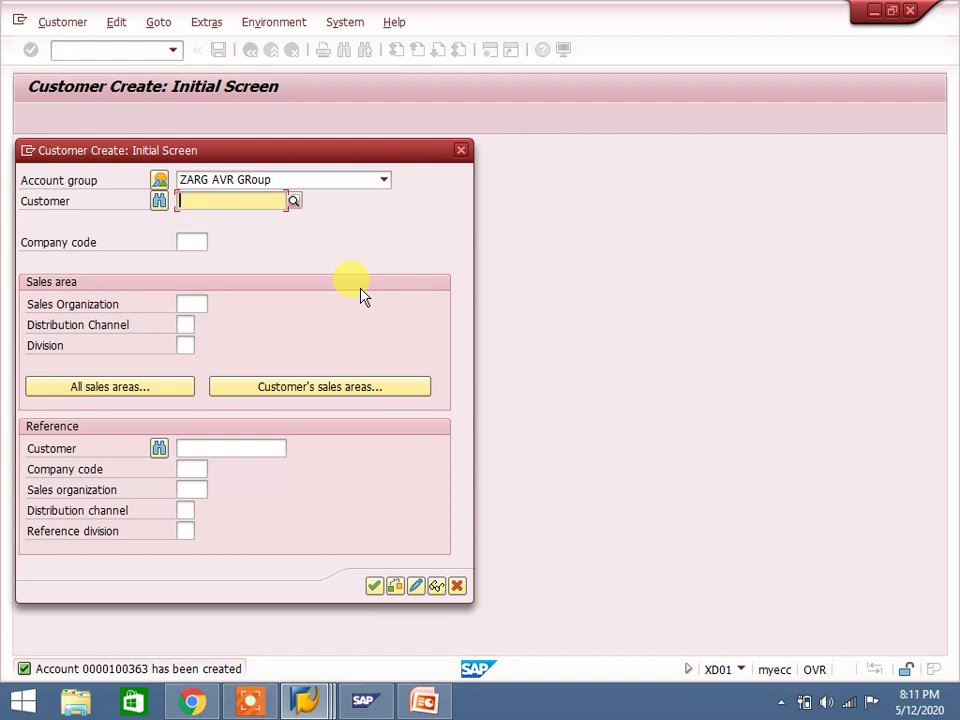
Leave customer creation, run transaction /nspro and display the SAP Reference IMG.
left_click(460, 152)
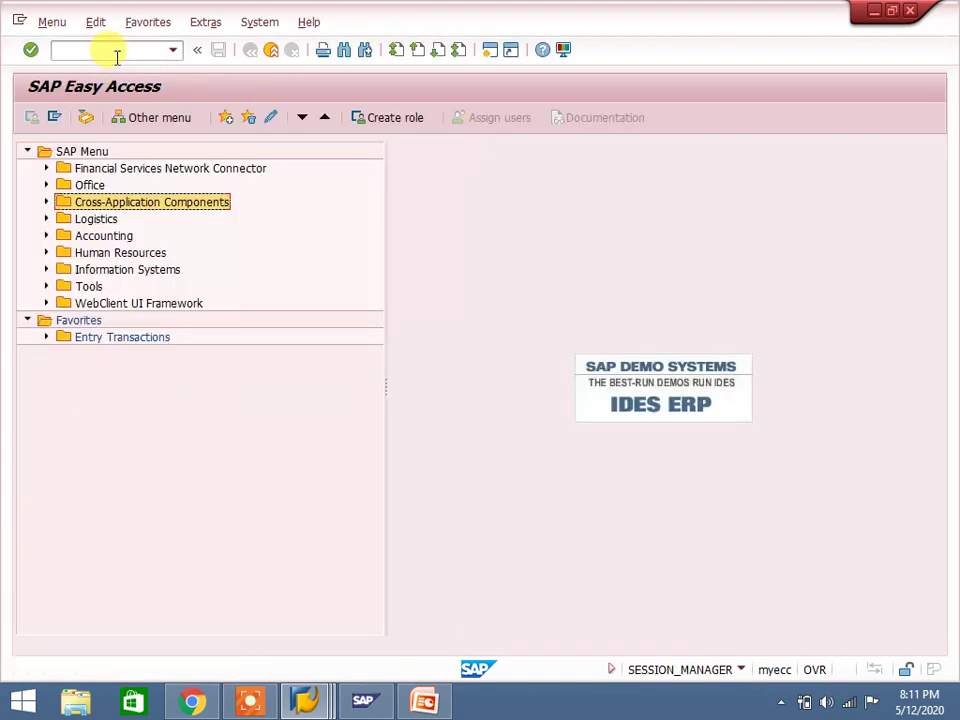
key("Right")
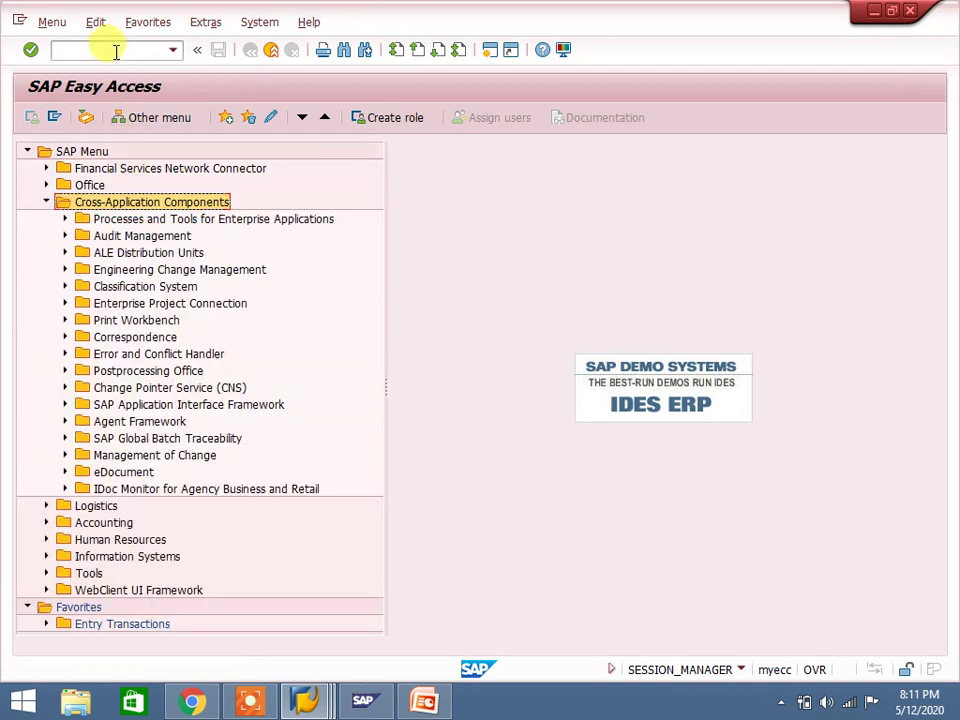
left_click(116, 51)
type("/ns")
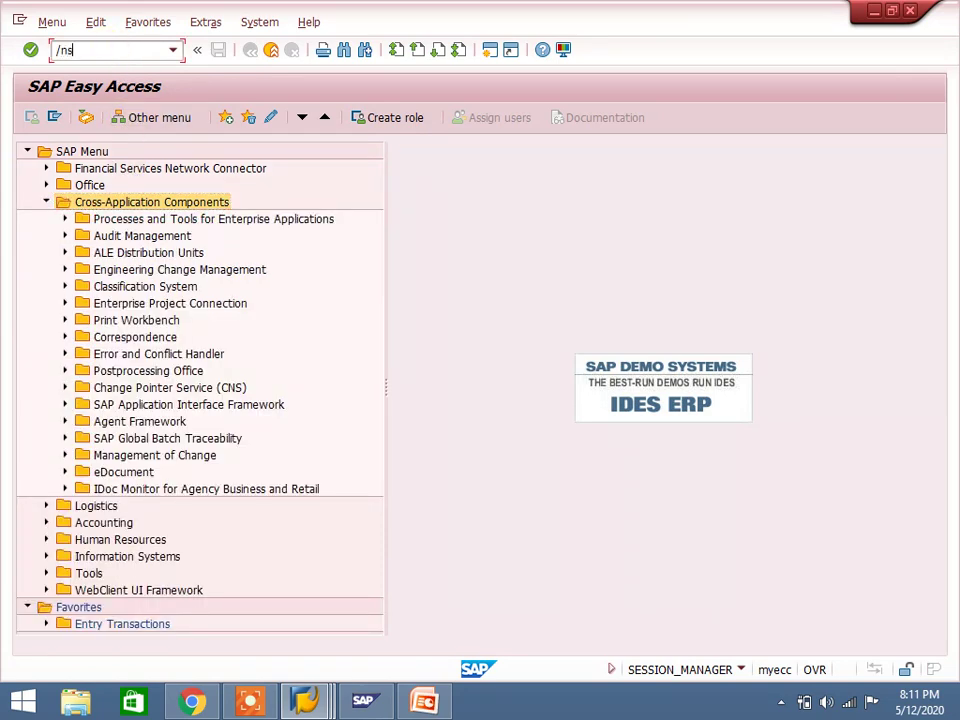
type("pro")
key("Return")
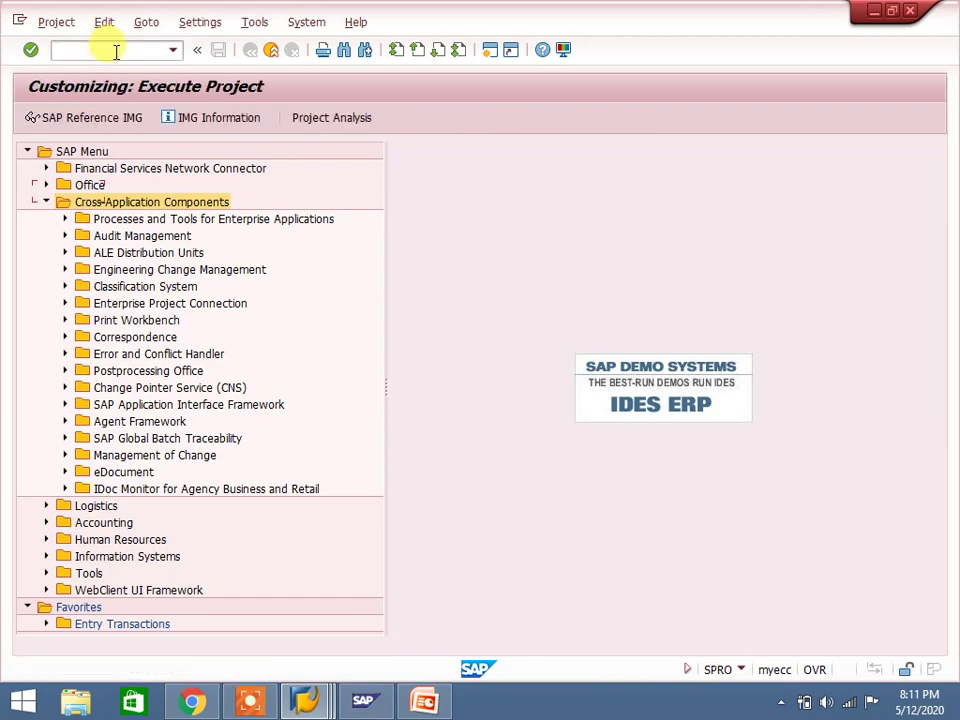
left_click(105, 125)
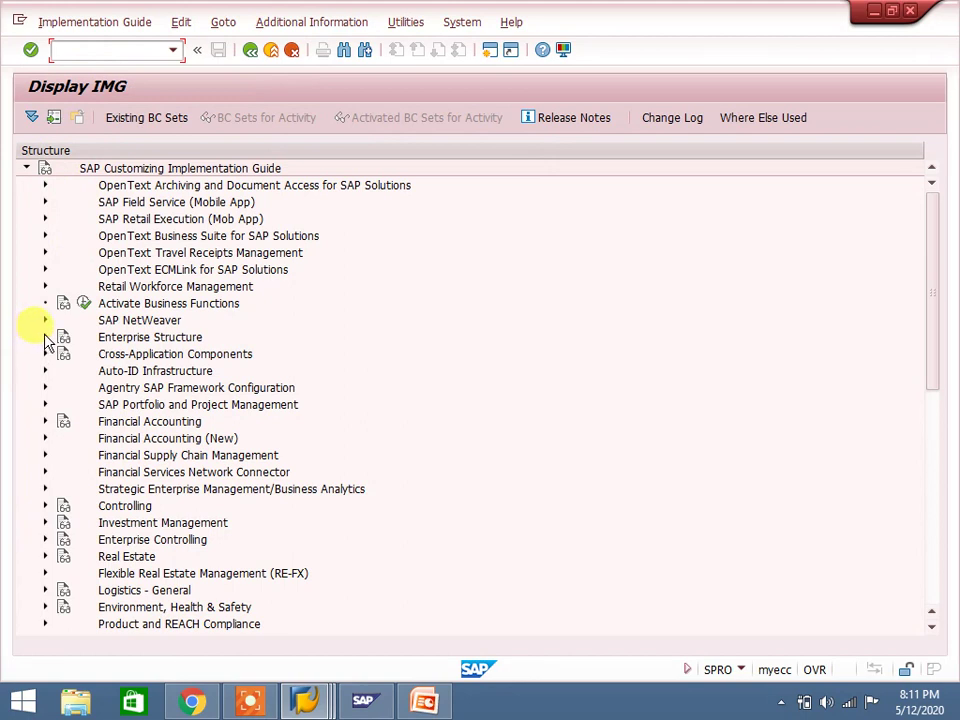
Open Edit Company Code Data in the Enterprise Structure's Financial Accounting definitions.
left_click(48, 337)
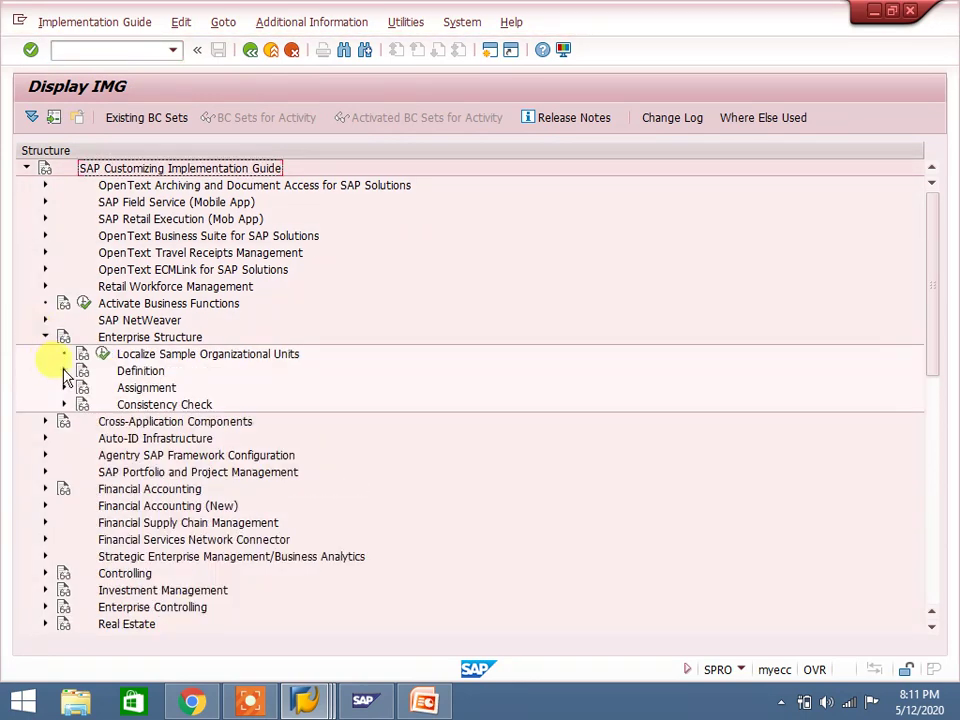
left_click(64, 372)
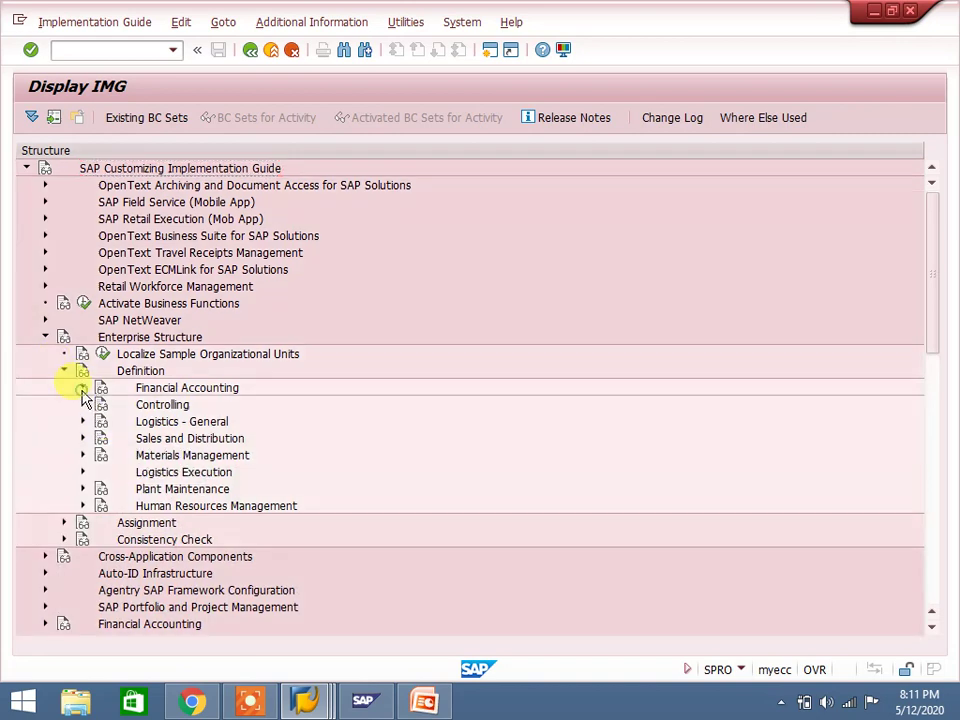
left_click(84, 389)
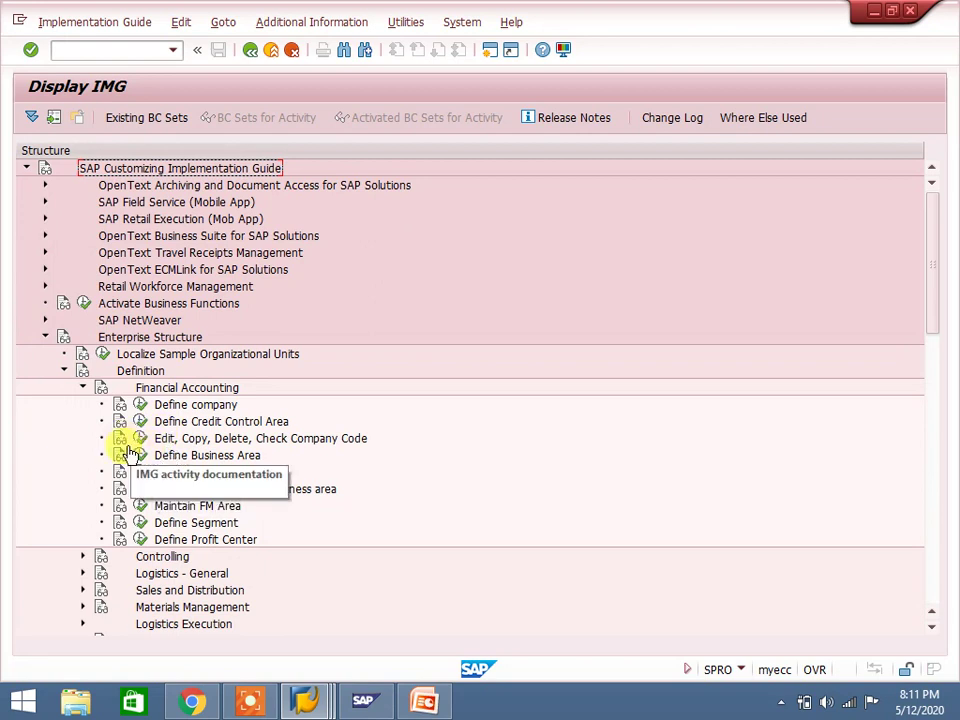
left_click(141, 441)
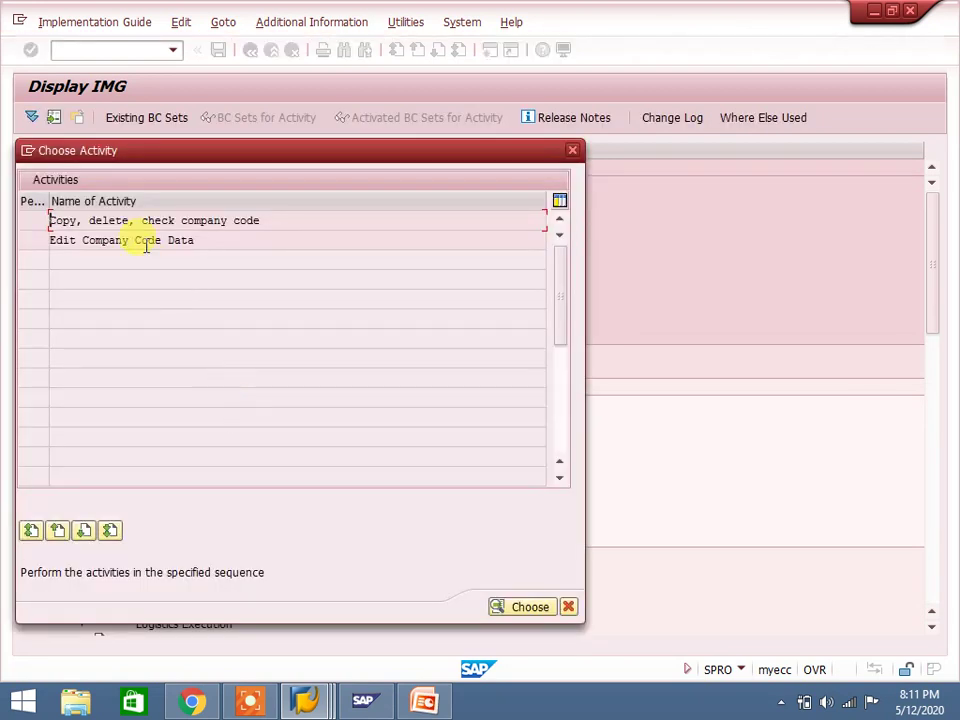
double_click(152, 241)
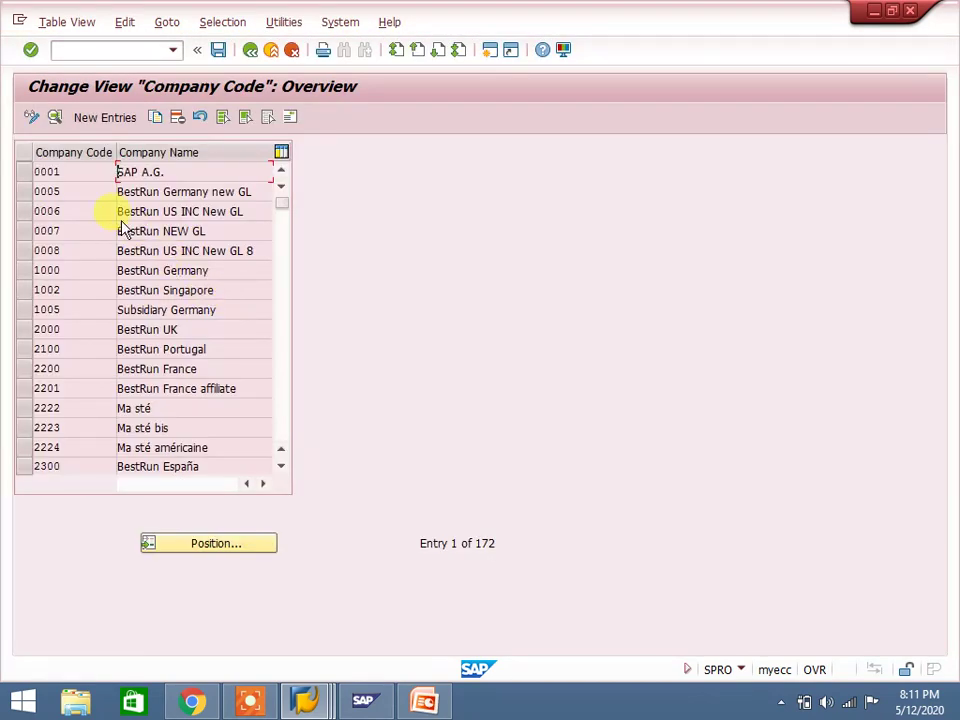
Open company code 1005's address, check the available country keys for JE, and close the address without changing the country.
double_click(143, 310)
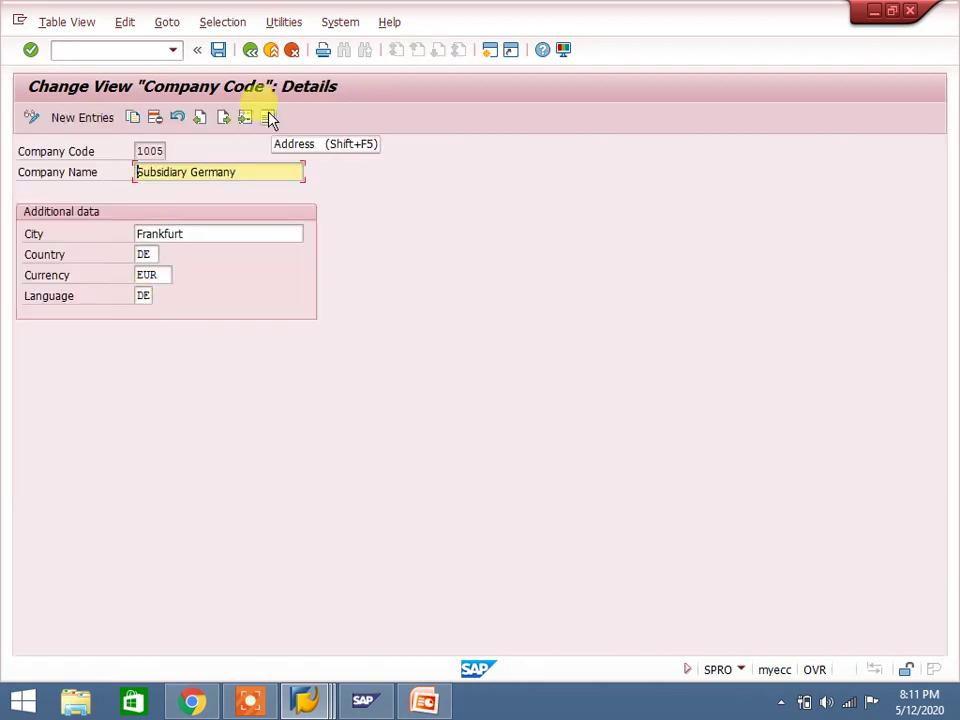
left_click(268, 118)
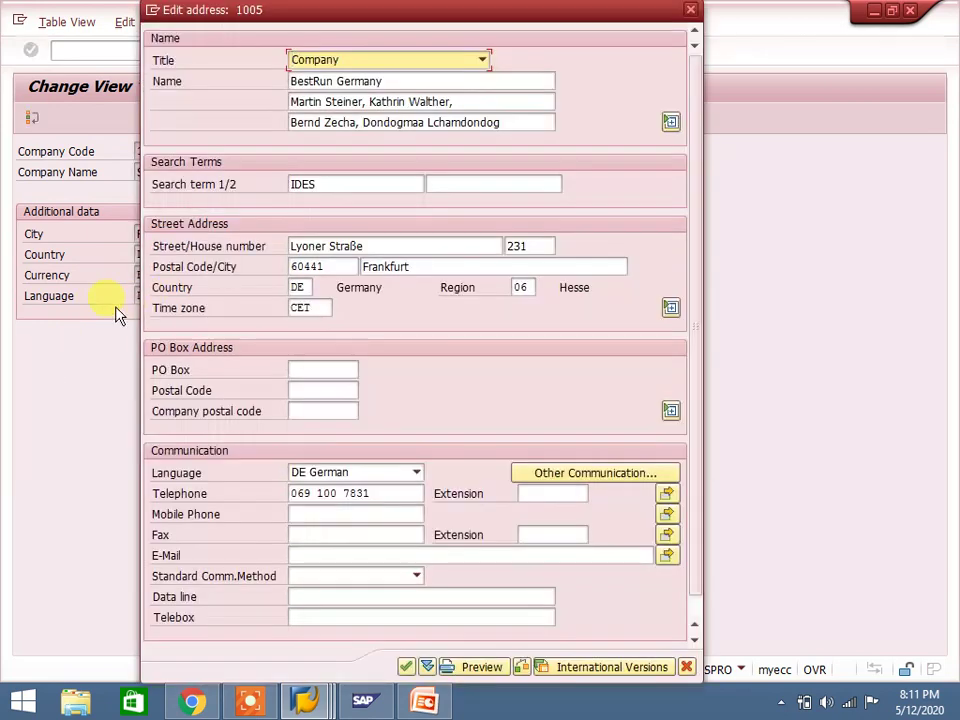
left_click(313, 288)
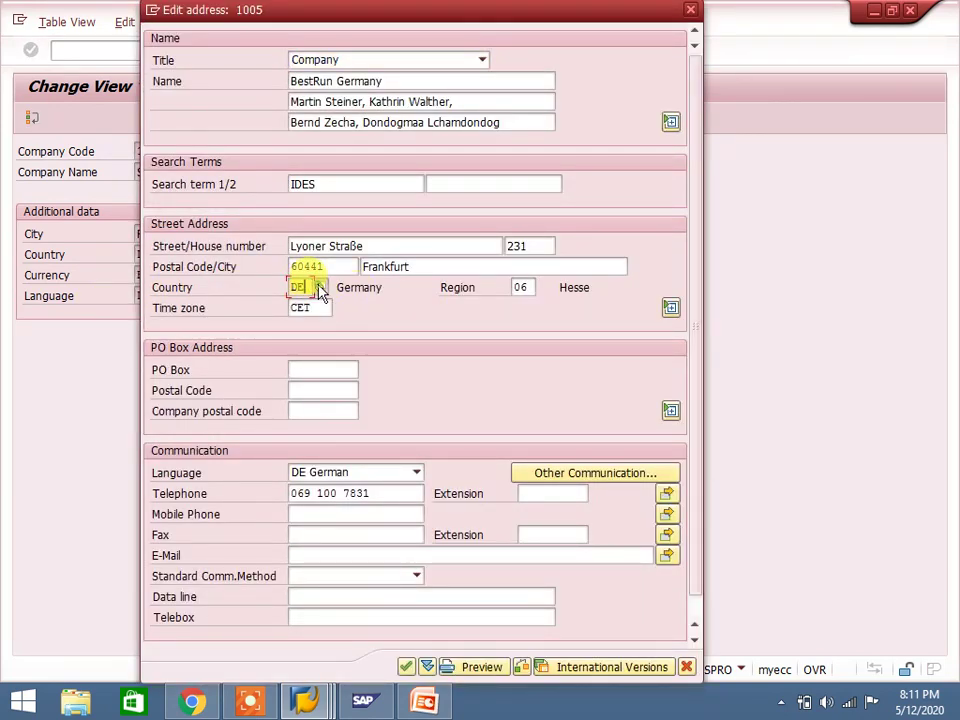
left_click(320, 289)
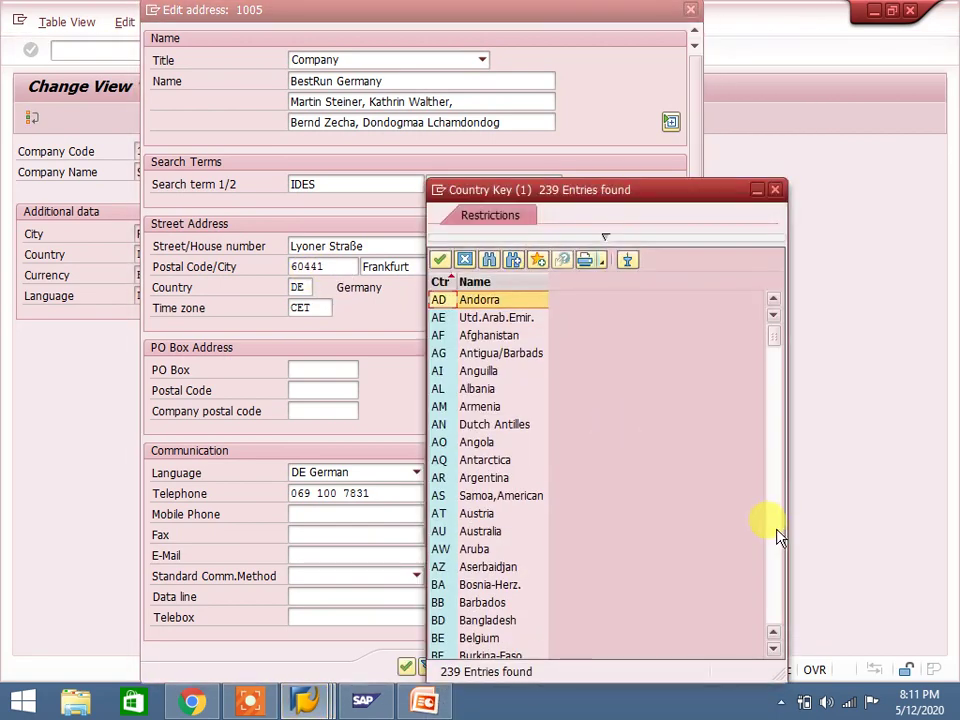
left_click(777, 532)
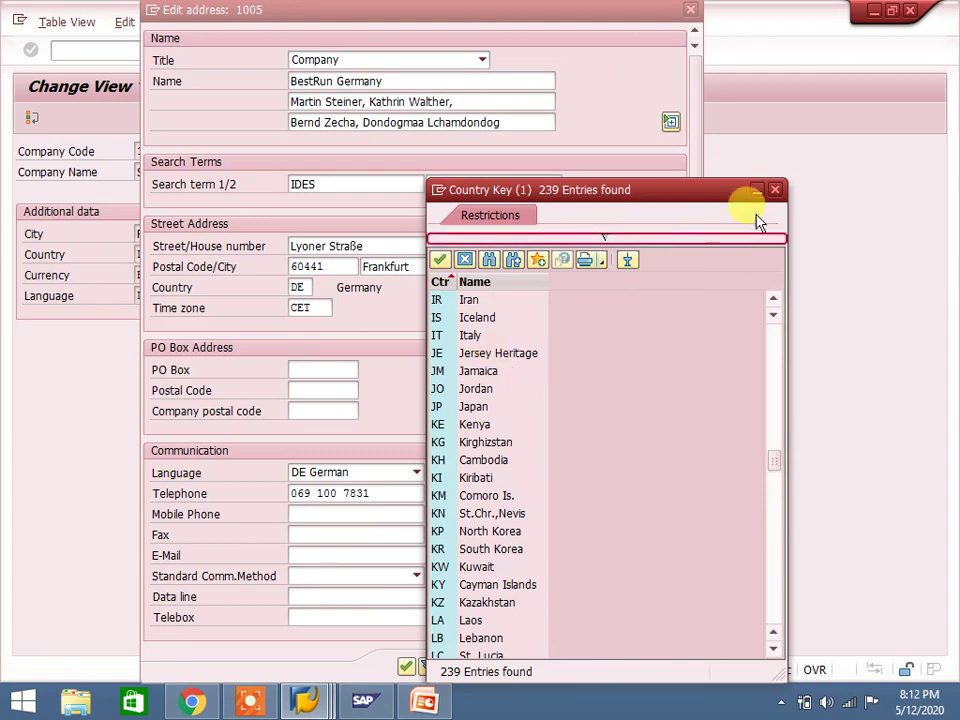
left_click(776, 190)
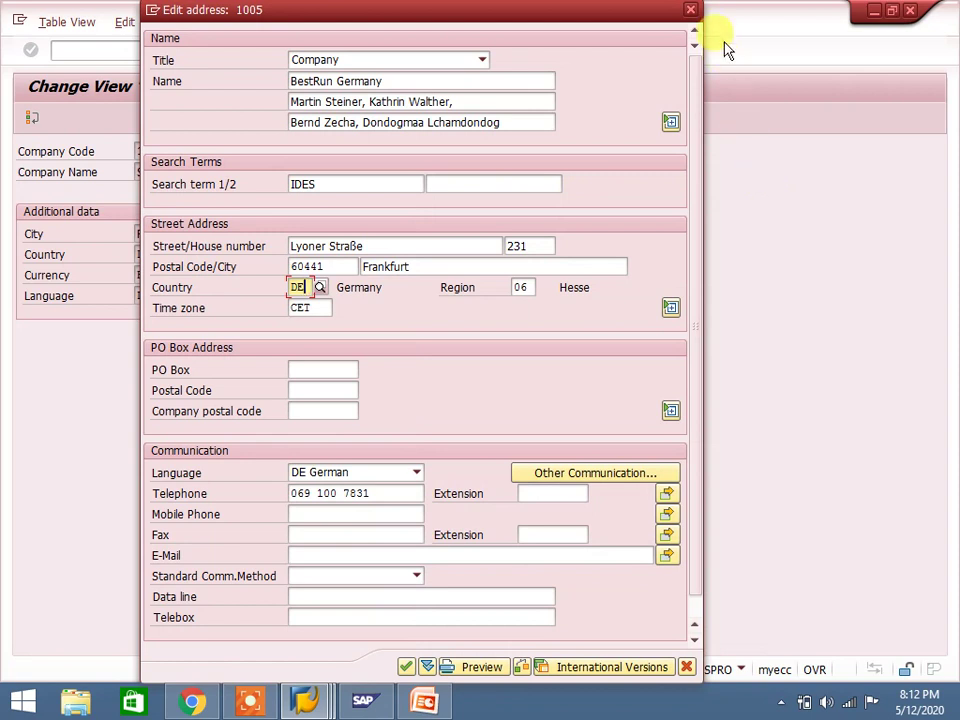
key("Return")
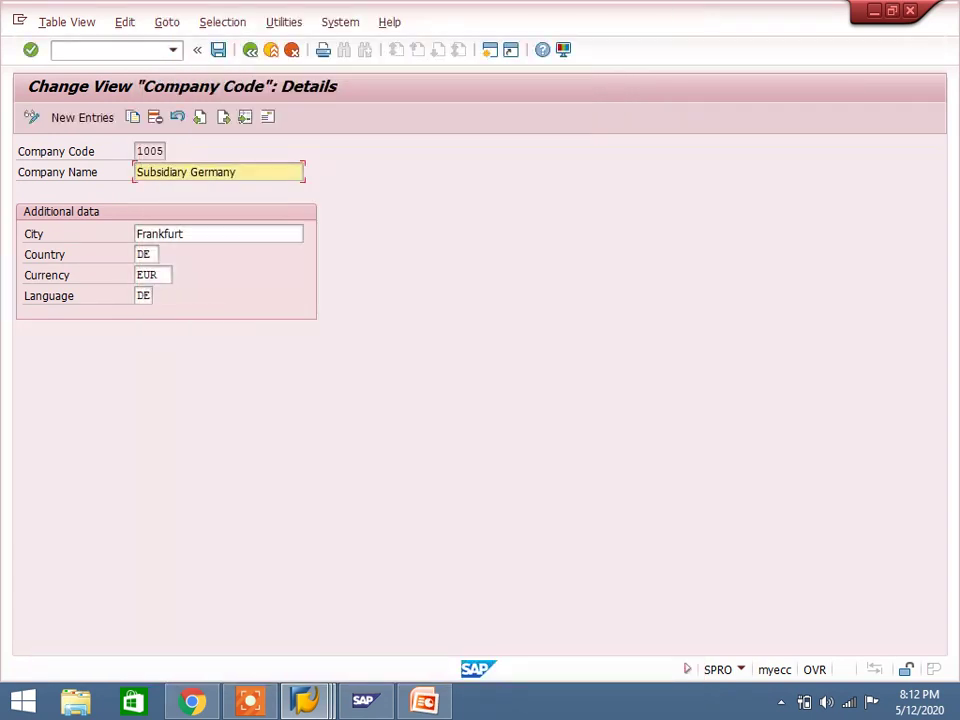